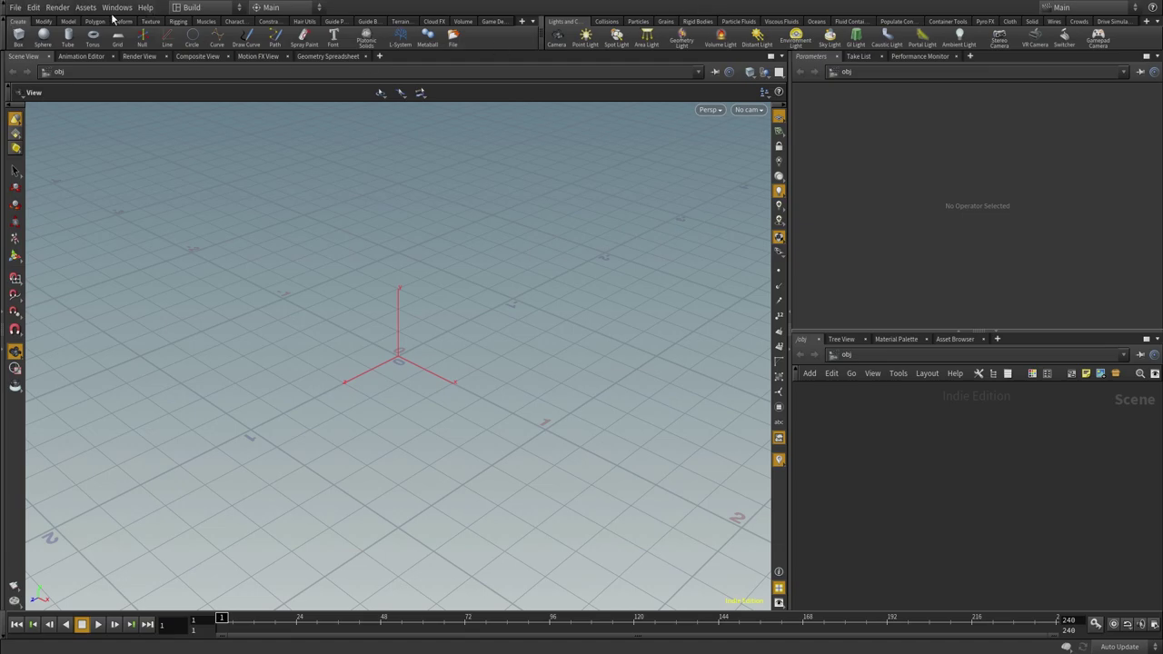
Browse the File, Assets and Windows menus, then revisit the Render menu
left_click(15, 7)
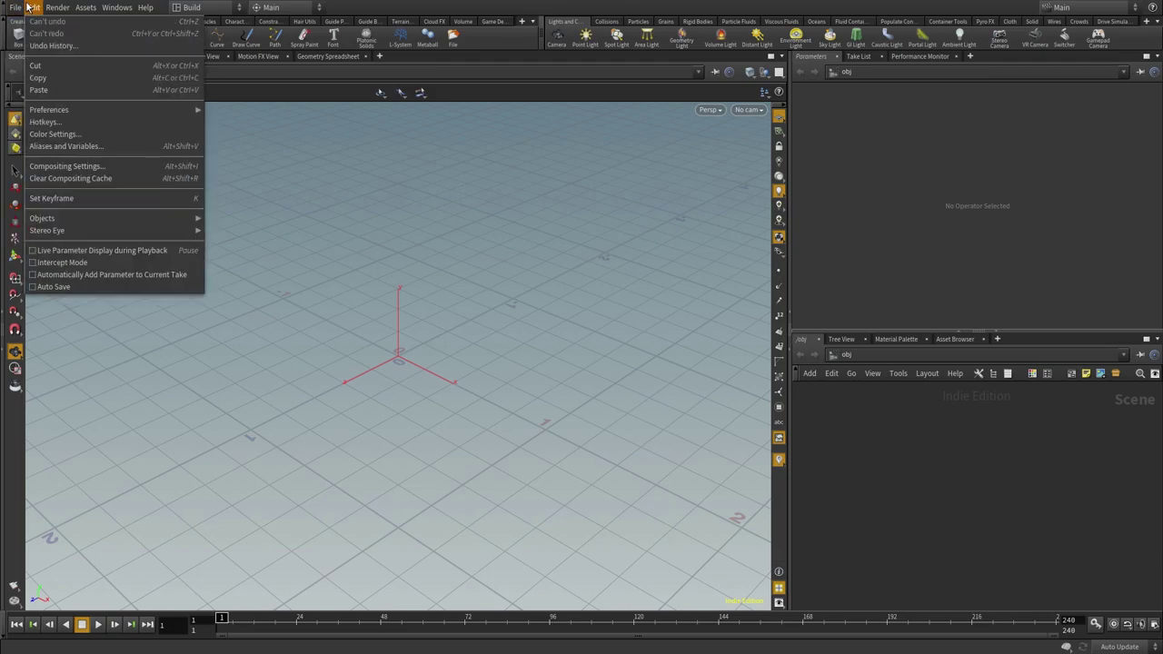
mouse_move(58, 7)
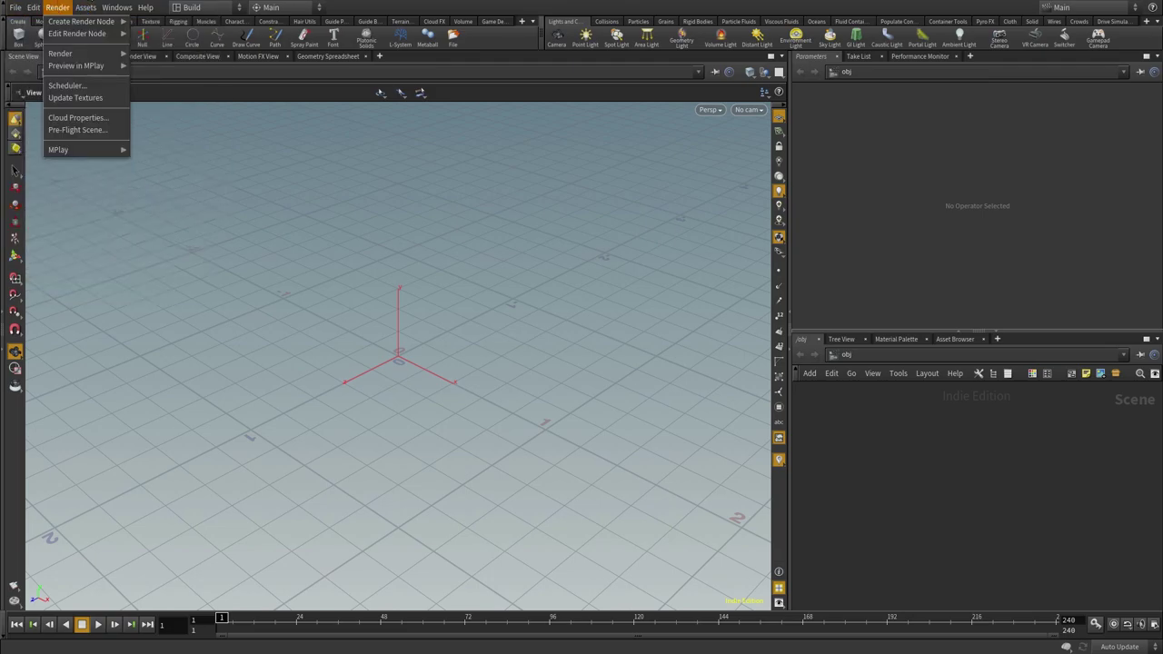
key("Right")
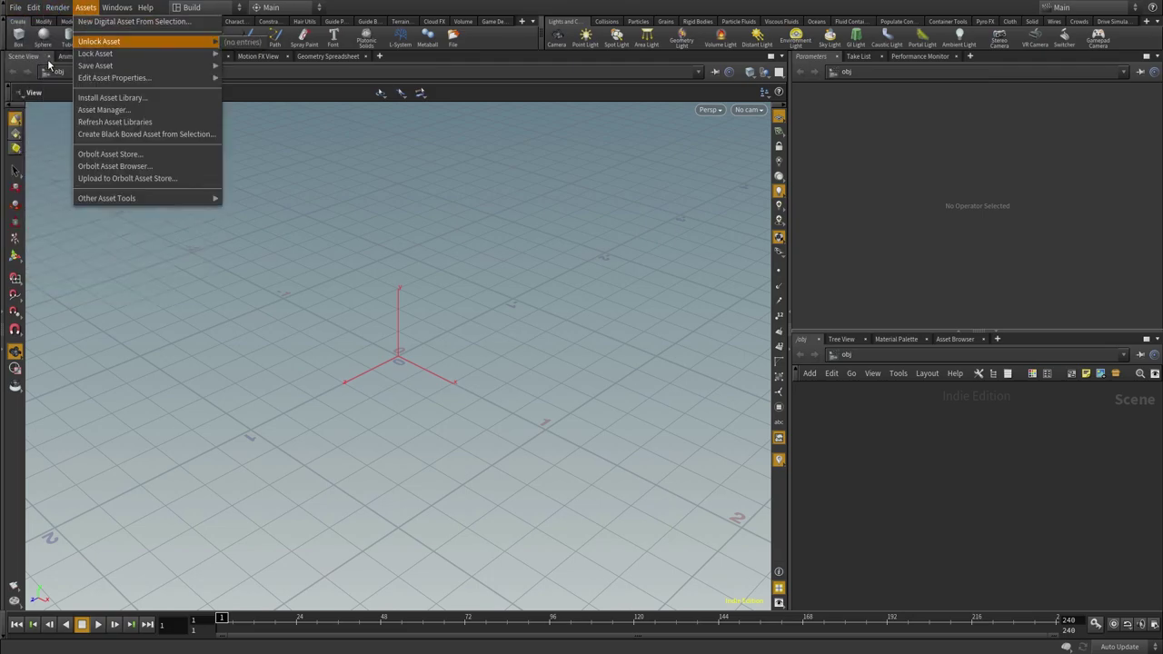
key("Right")
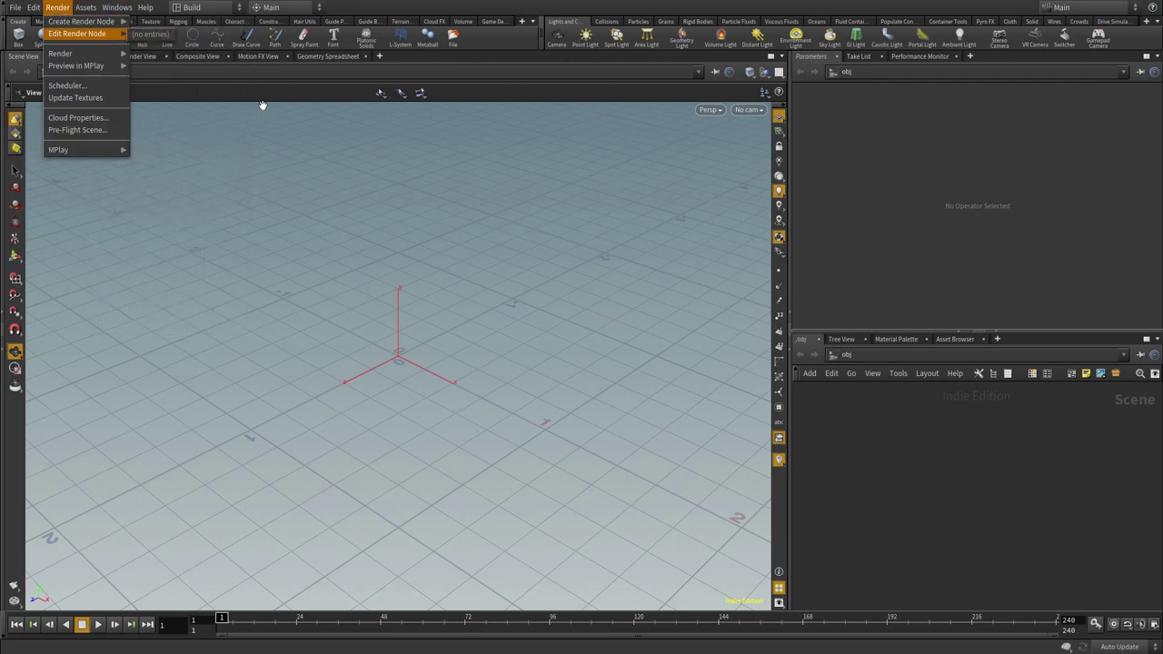
left_click(64, 7)
left_click(69, 7)
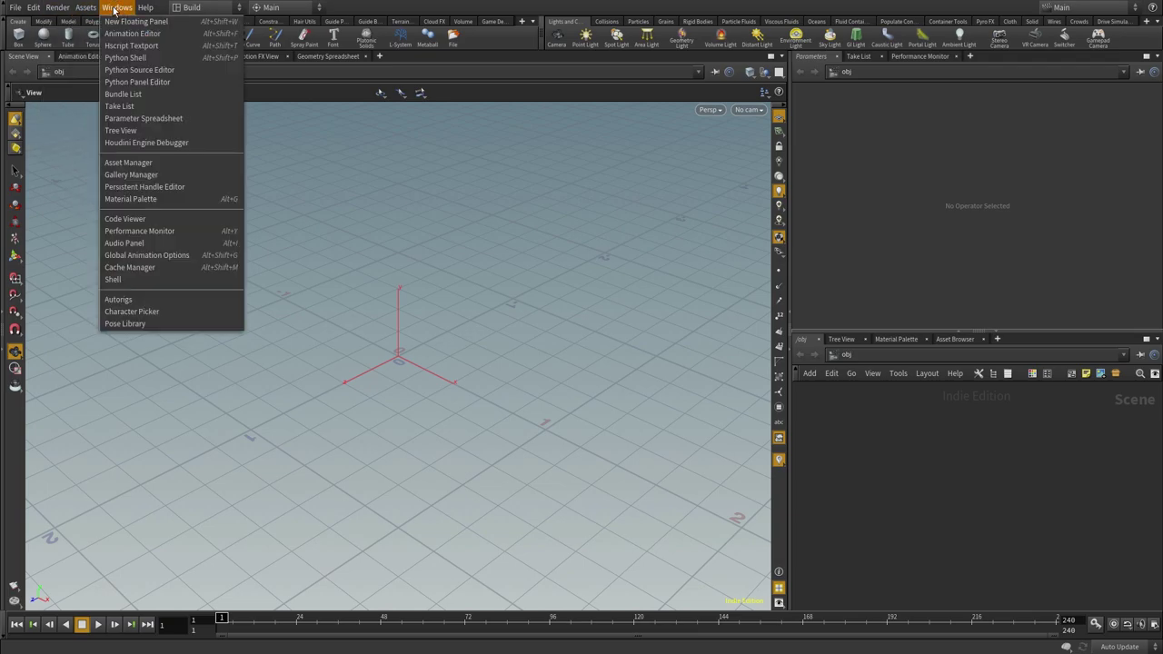
Close the Windows panel list and reopen the File menu to reach Help
left_click(115, 11)
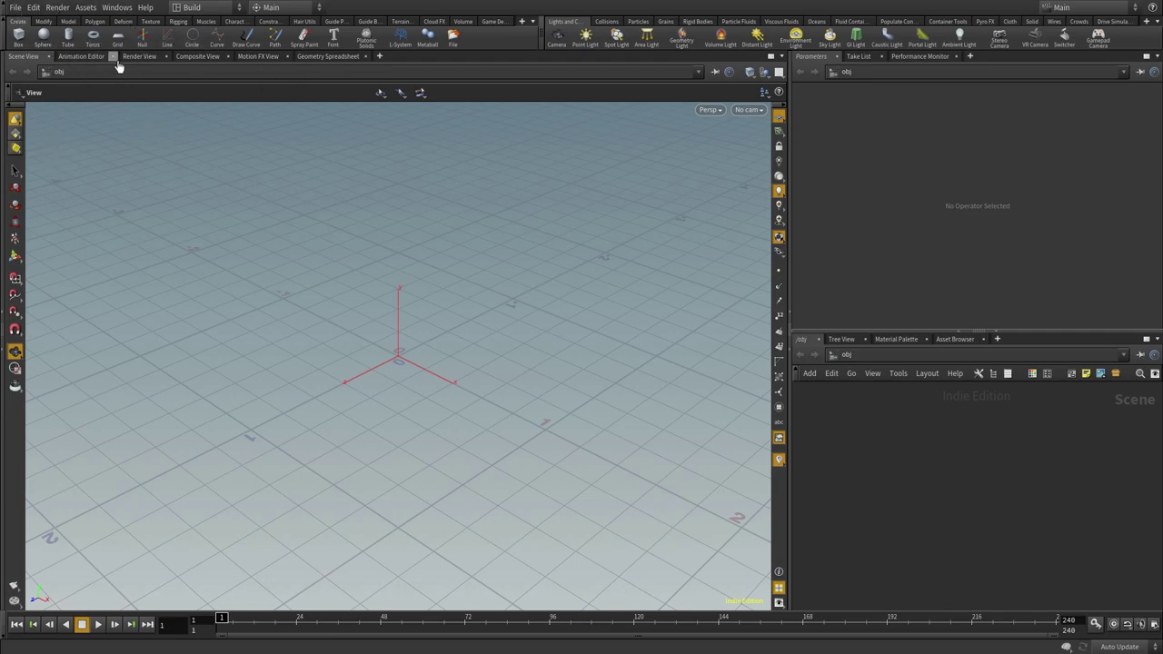
left_click(16, 7)
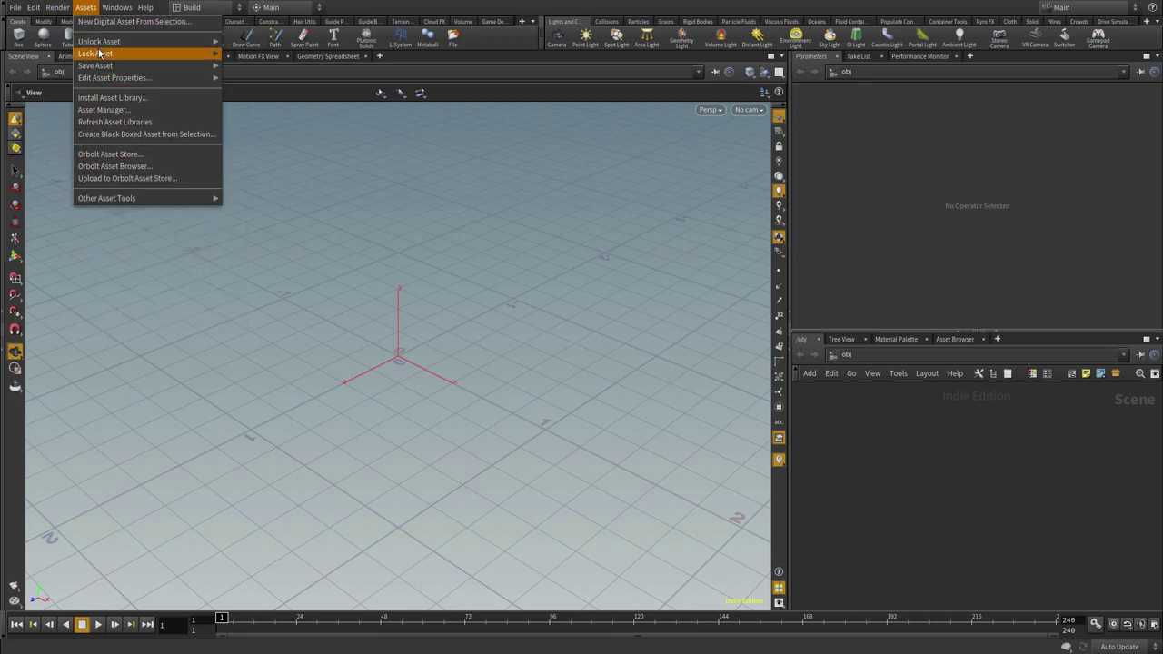
mouse_move(146, 7)
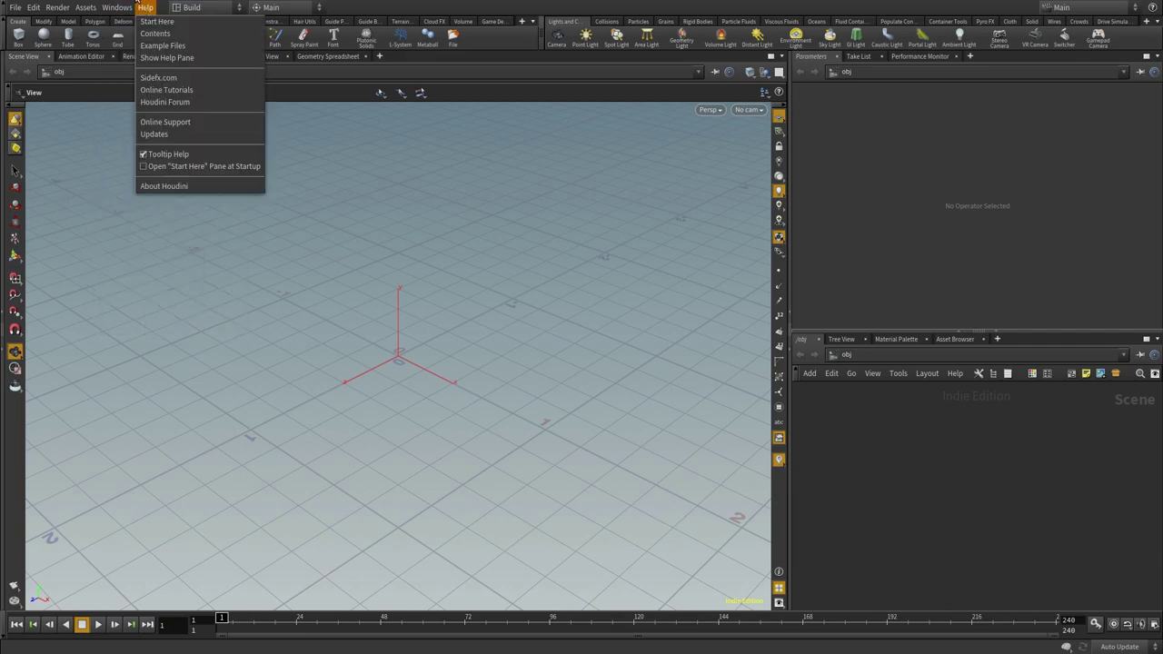
Dismiss the Help menu by clicking in the empty viewport
left_click(318, 116)
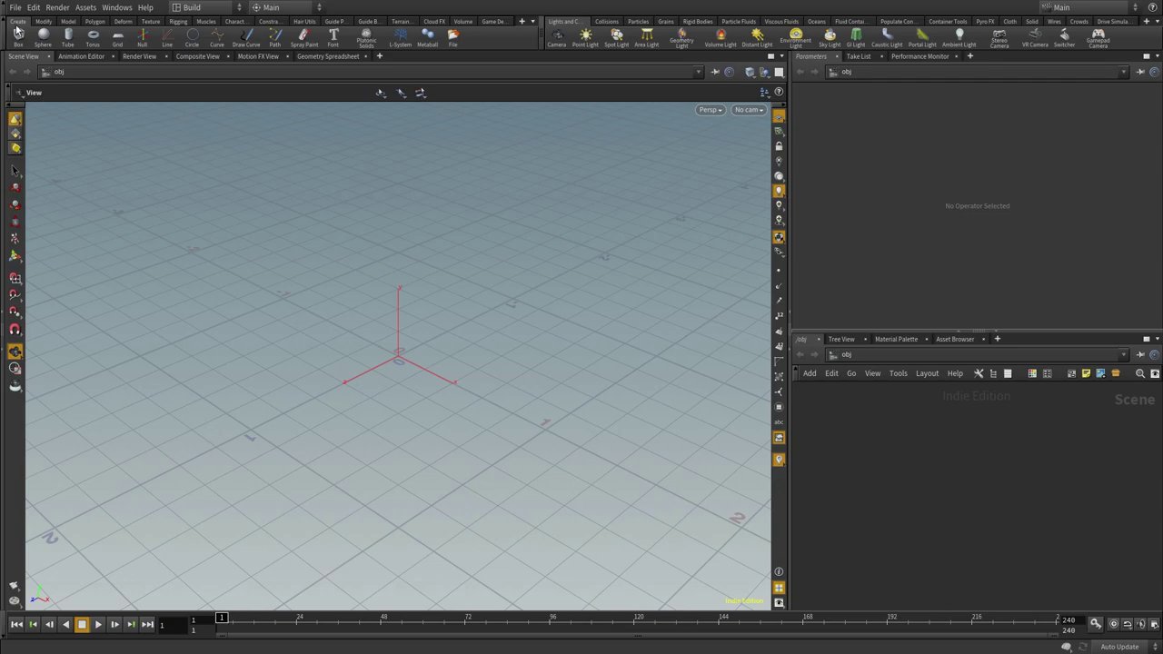
left_click(43, 24)
left_click(70, 25)
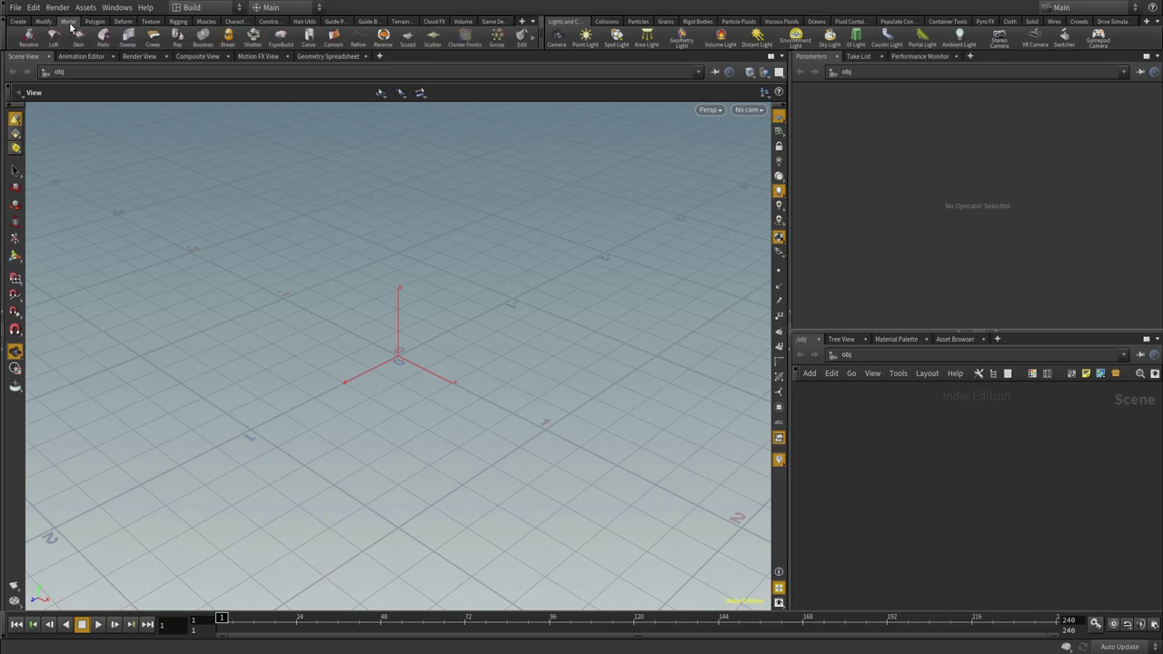
left_click(94, 25)
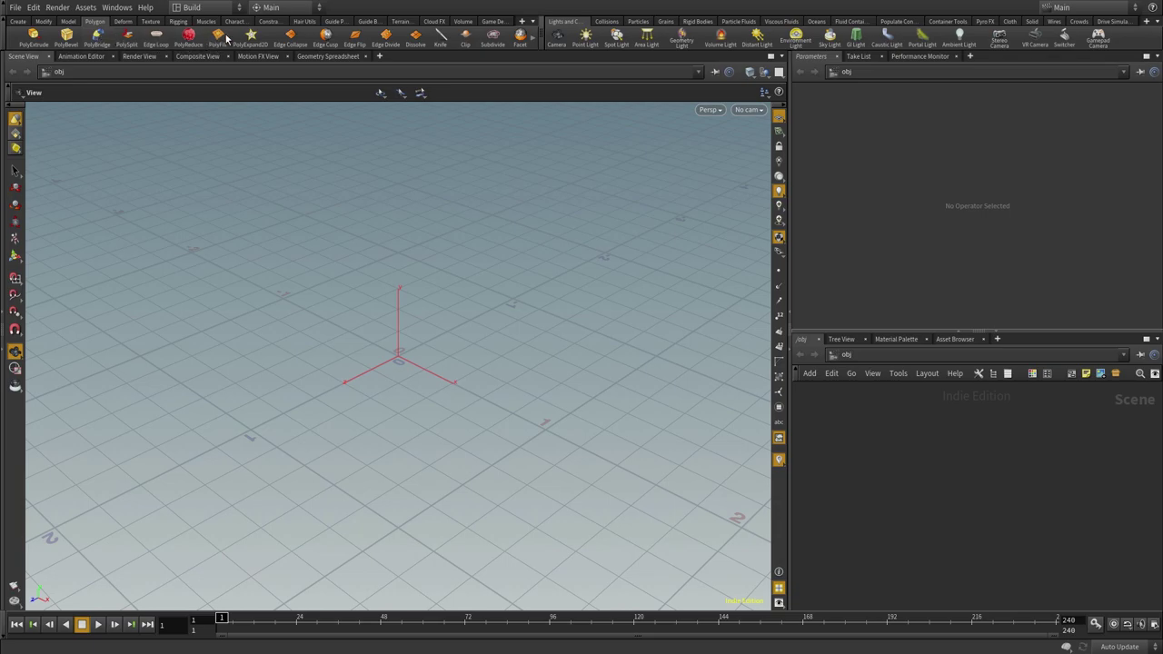
left_click(18, 22)
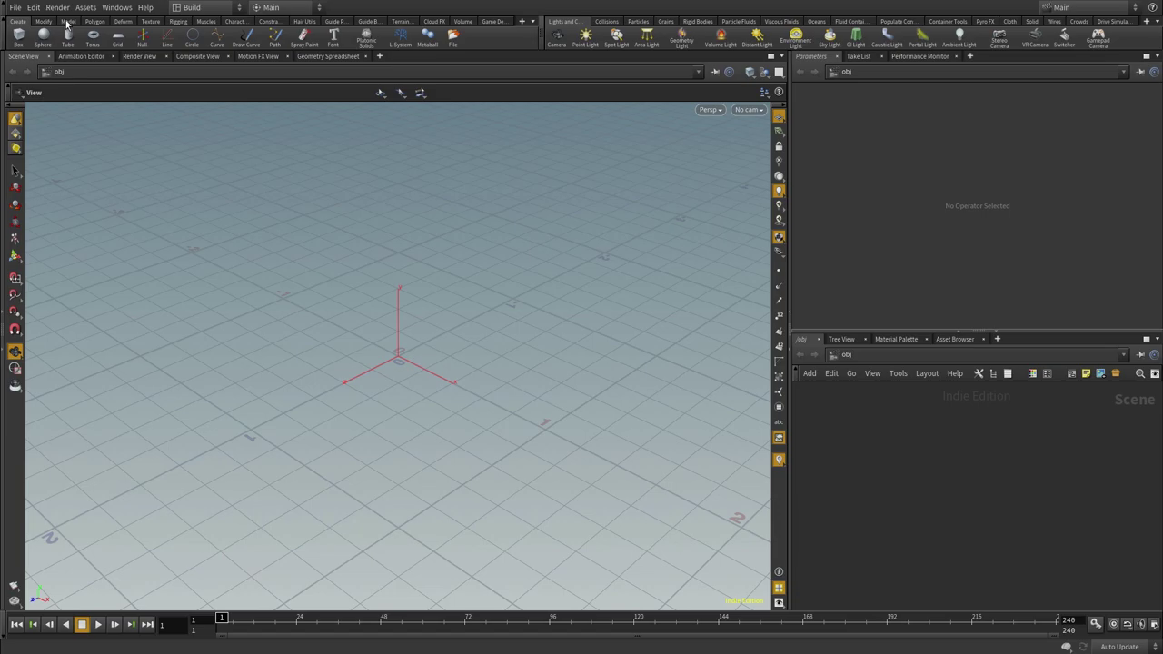
left_click(95, 22)
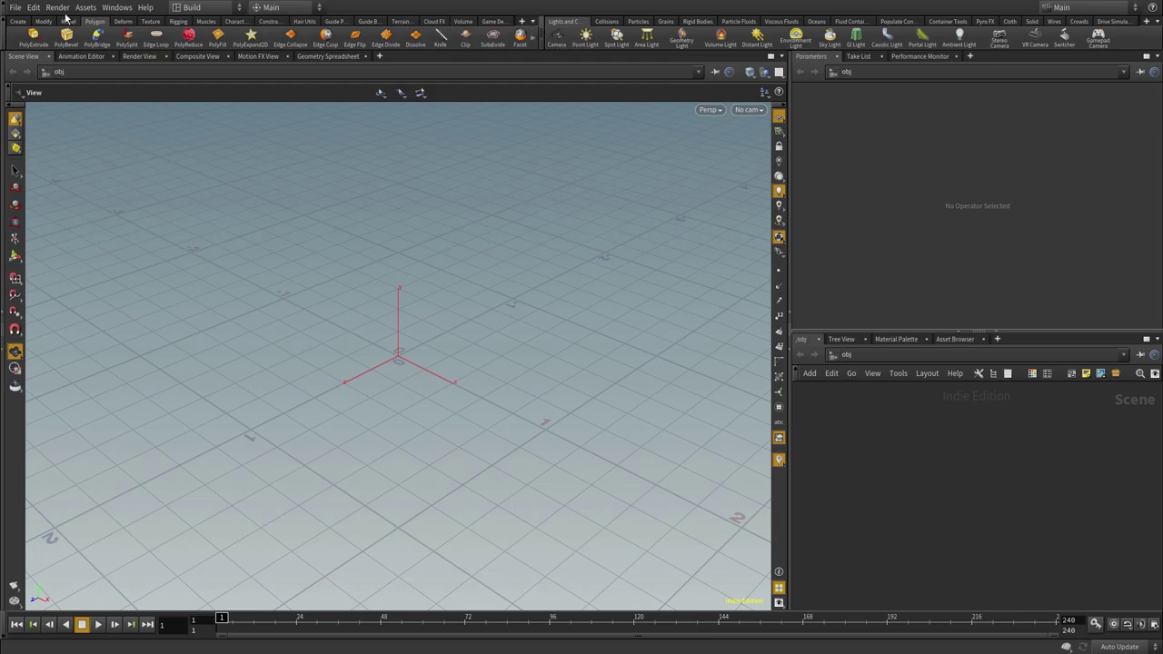
left_click(17, 20)
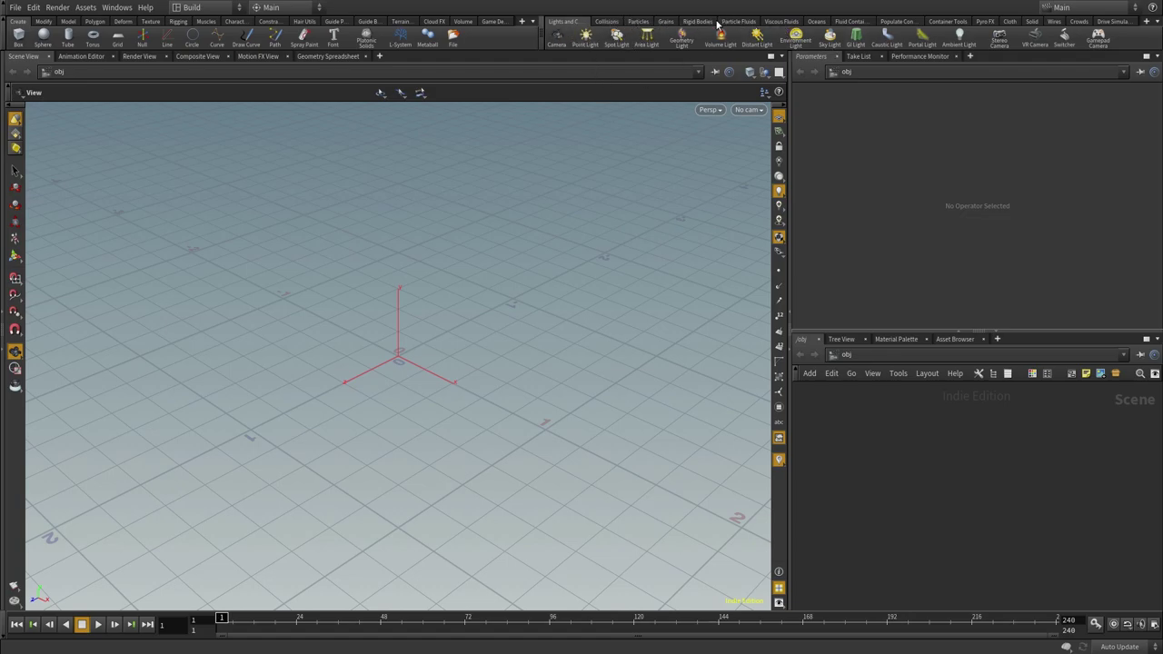
Step through the Collisions, Particles, Grains, Rigid Bodies, Particle Fluids and Oceans shelves to Pyro FX
left_click(608, 22)
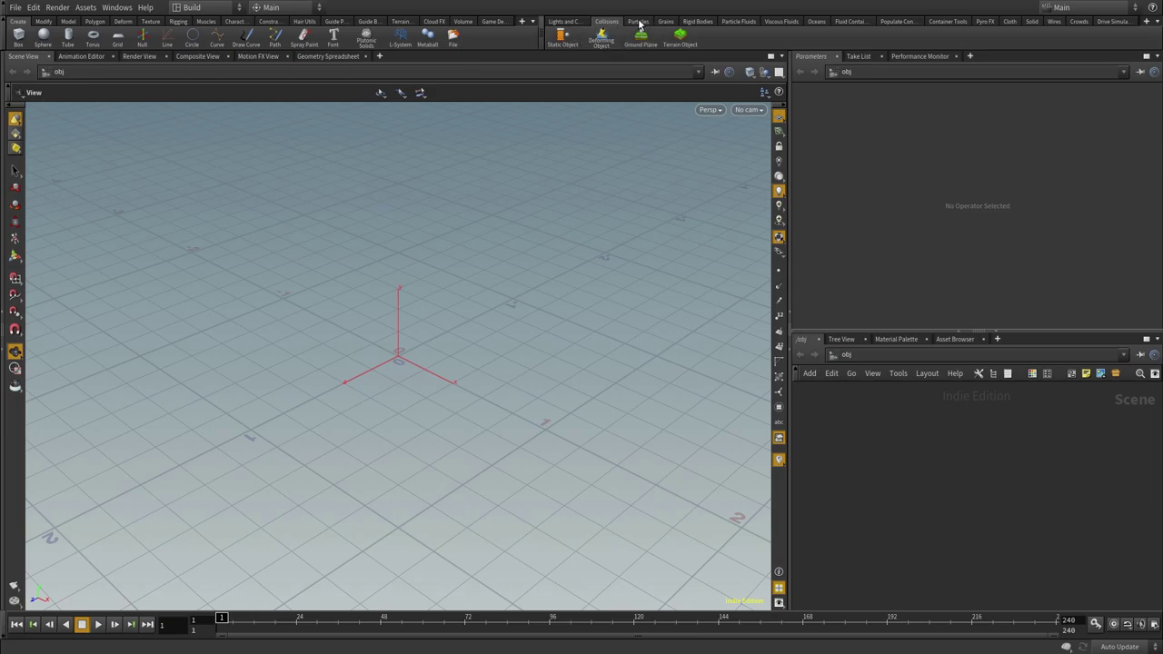
left_click(639, 21)
left_click(668, 21)
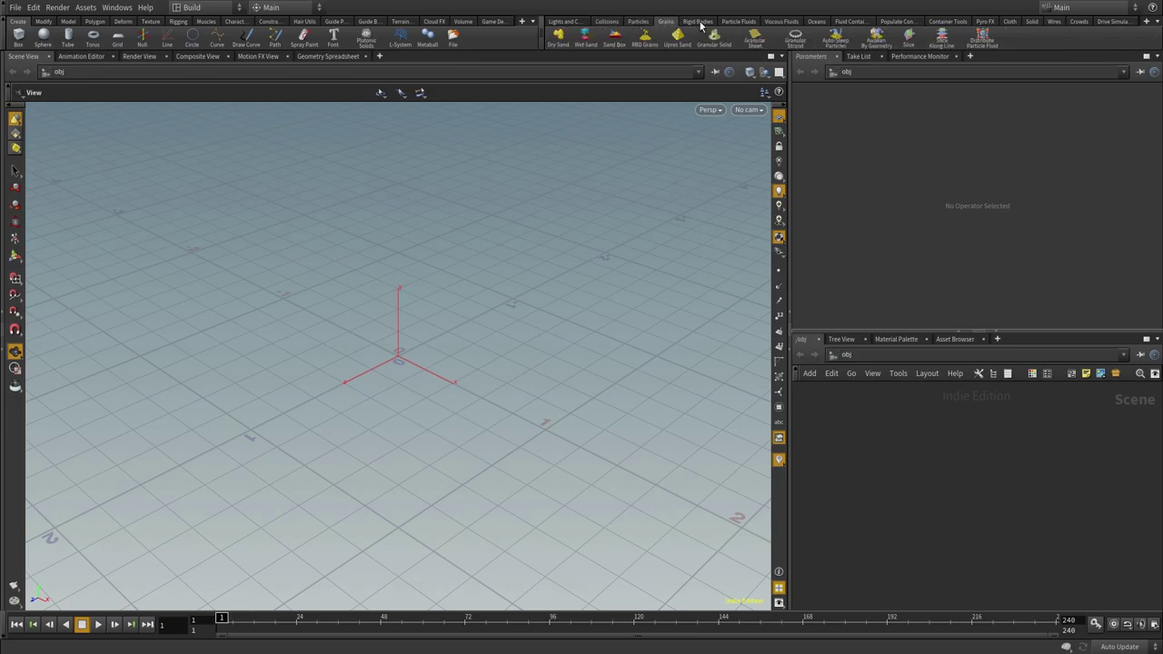
left_click(699, 22)
left_click(740, 21)
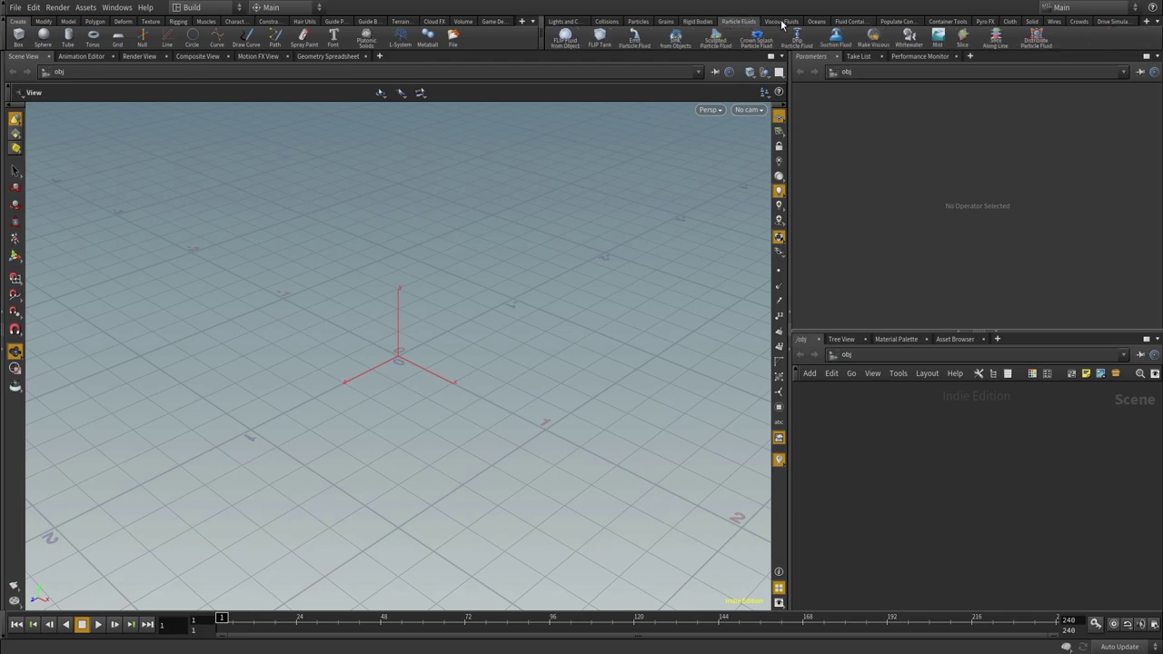
left_click(817, 22)
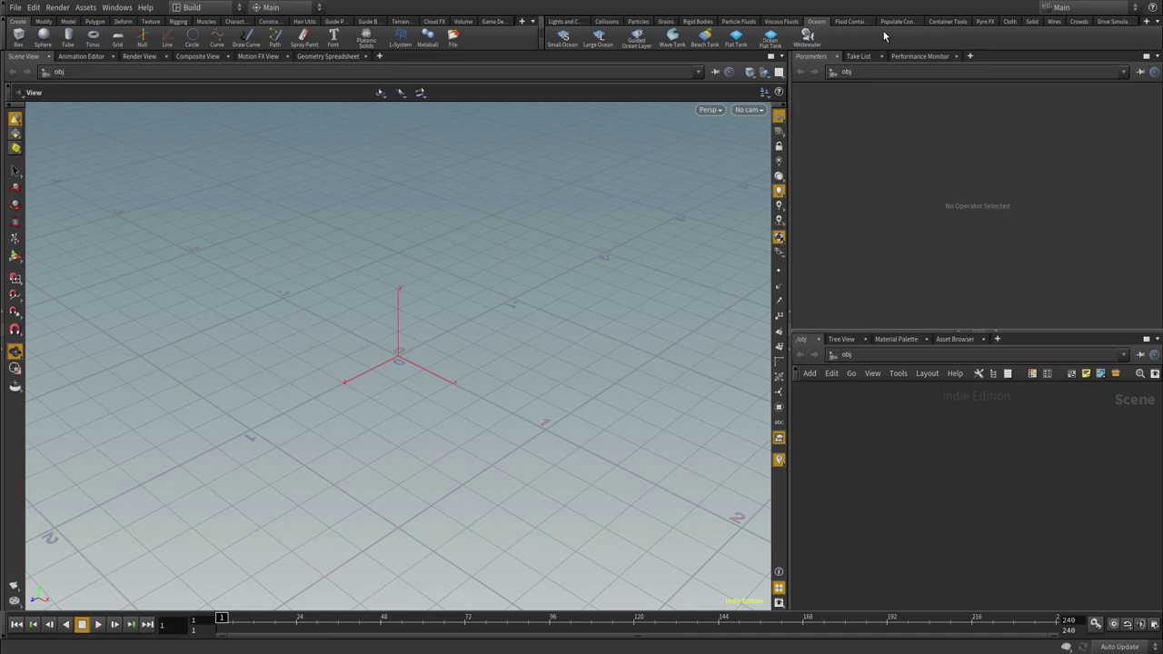
left_click(985, 21)
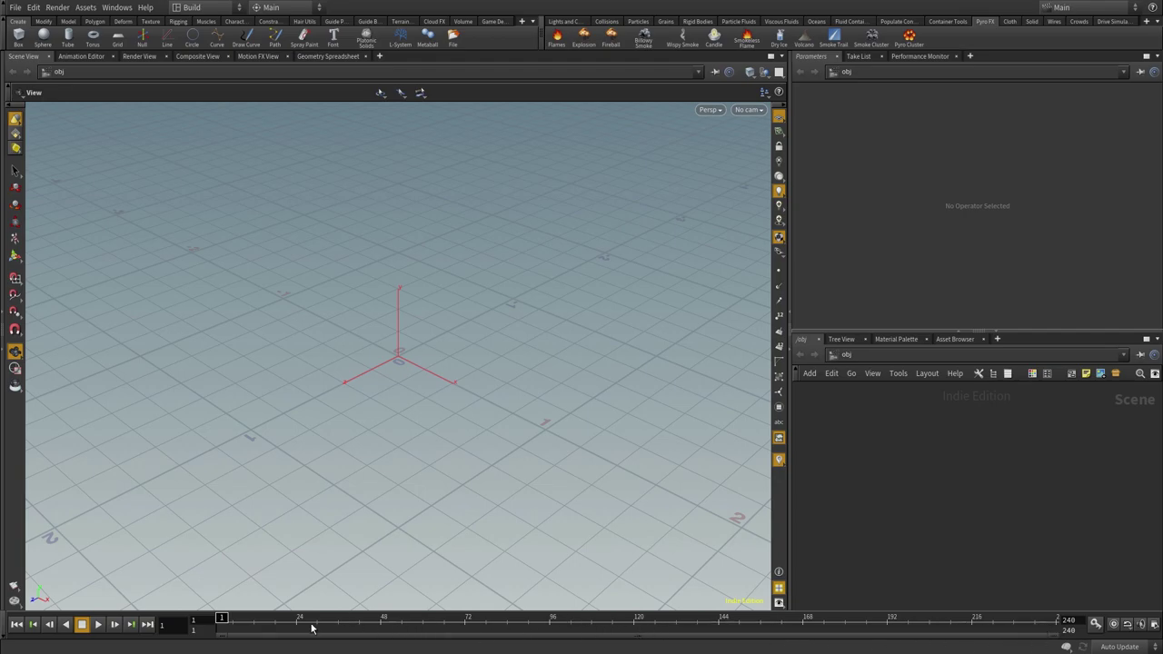
Edit the current, start and end frame fields, then scrub the playbar forward
left_click(166, 625)
left_click(1070, 621)
left_click(169, 624)
left_click(193, 619)
left_click(1072, 621)
left_click(160, 624)
mouse_move(220, 621)
left_mouse_down()
mouse_move(435, 620)
mouse_move(334, 621)
mouse_move(363, 620)
left_mouse_up()
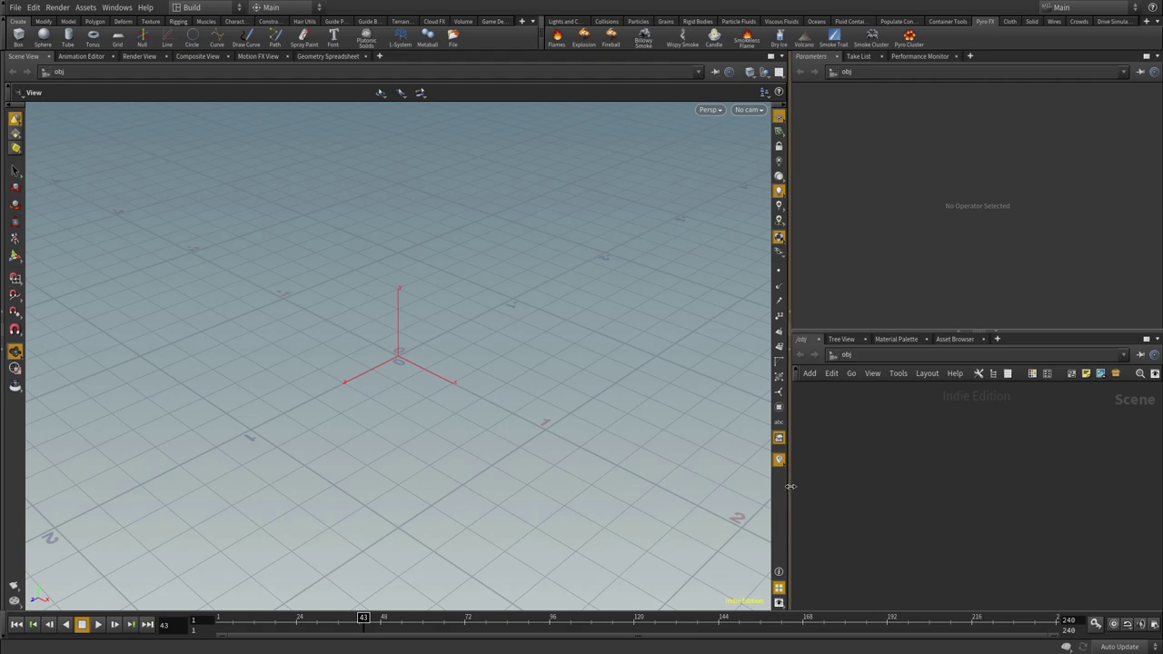
Narrow the Scene View with the vertical divider and raise the network pane's top divider
left_click_drag(789, 486, 512, 486)
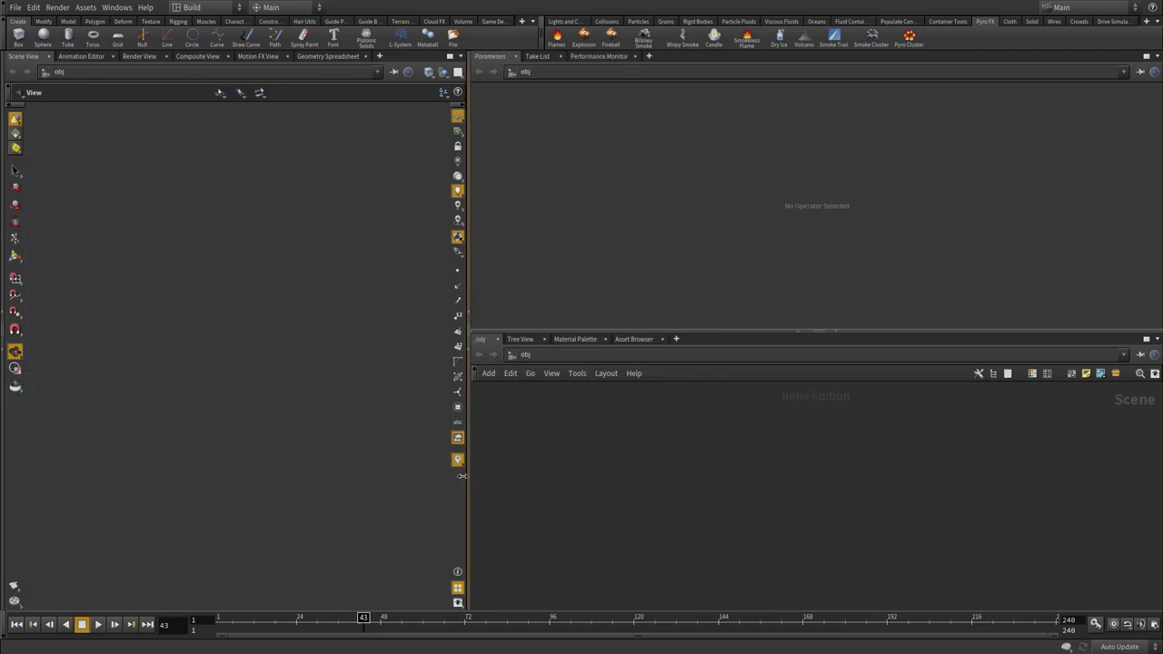
mouse_move(513, 475)
left_mouse_down()
mouse_move(496, 488)
mouse_move(537, 496)
mouse_move(492, 496)
left_mouse_up()
left_click_drag(883, 332, 875, 308)
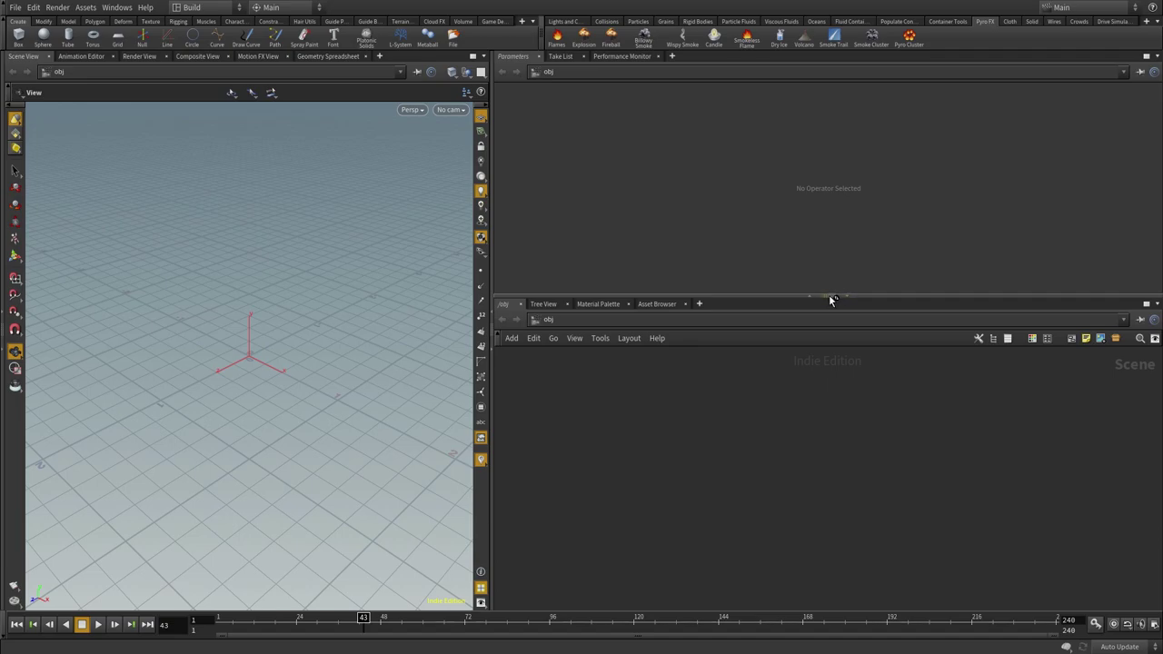
left_click(830, 297)
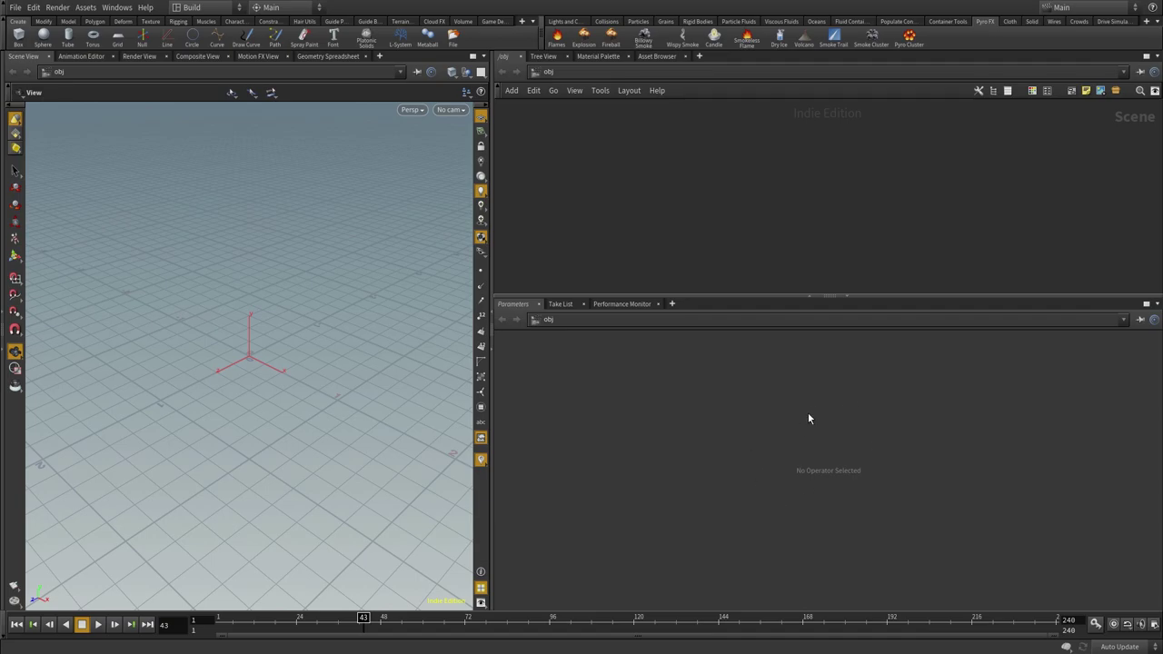
left_click(829, 297)
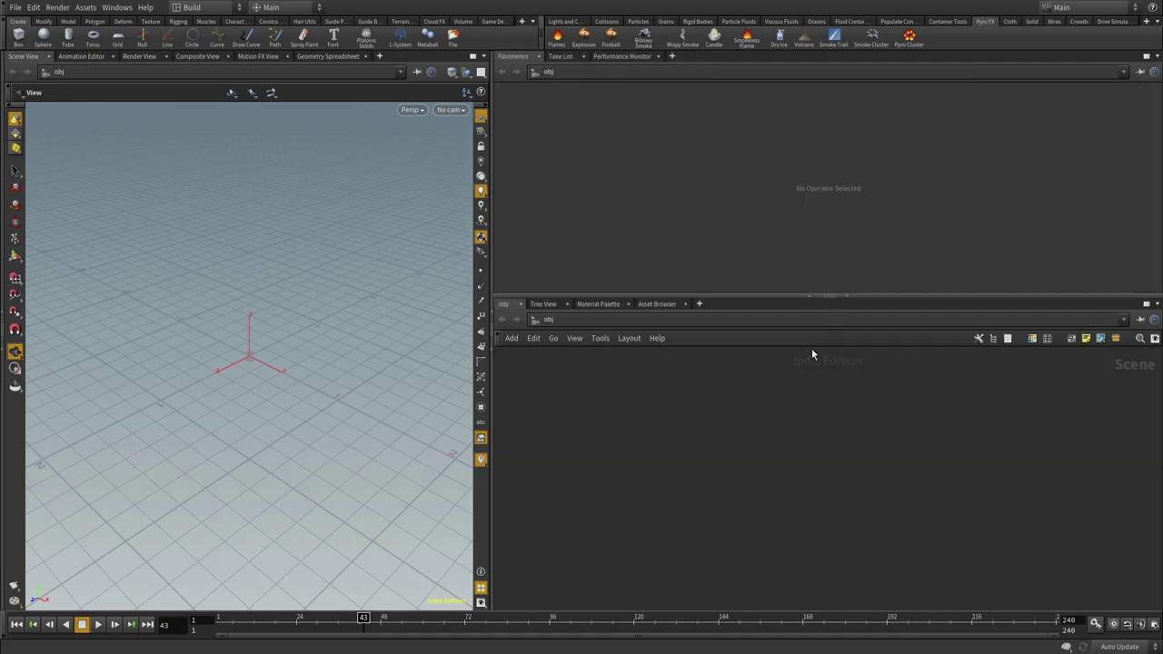
left_click(493, 334)
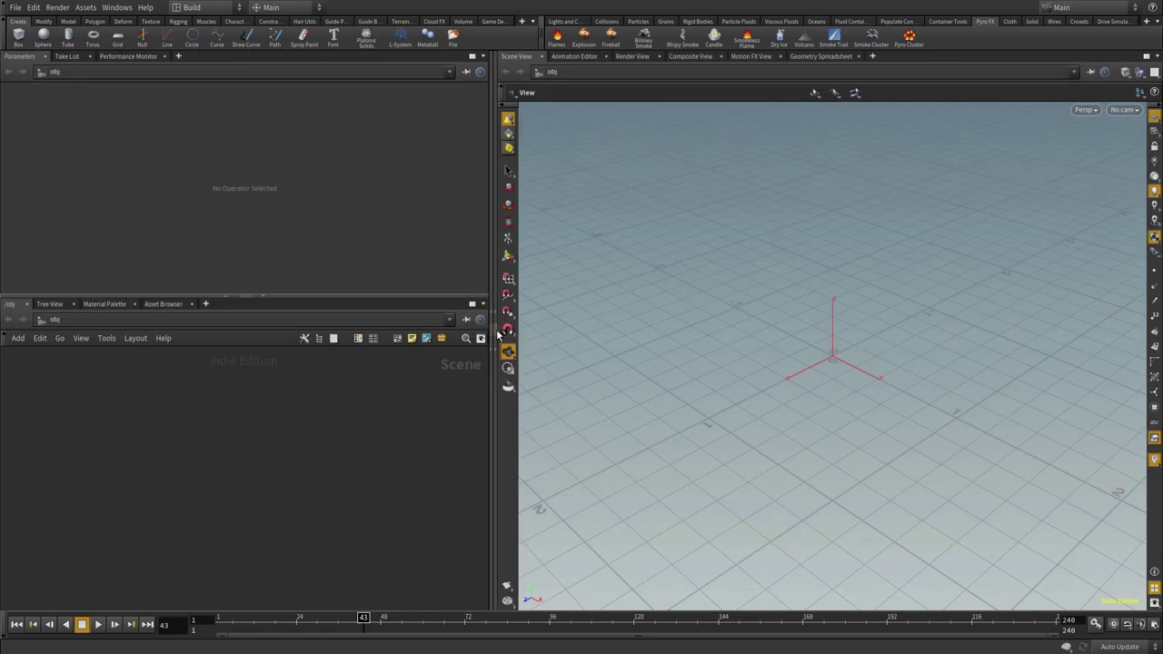
left_click(492, 335)
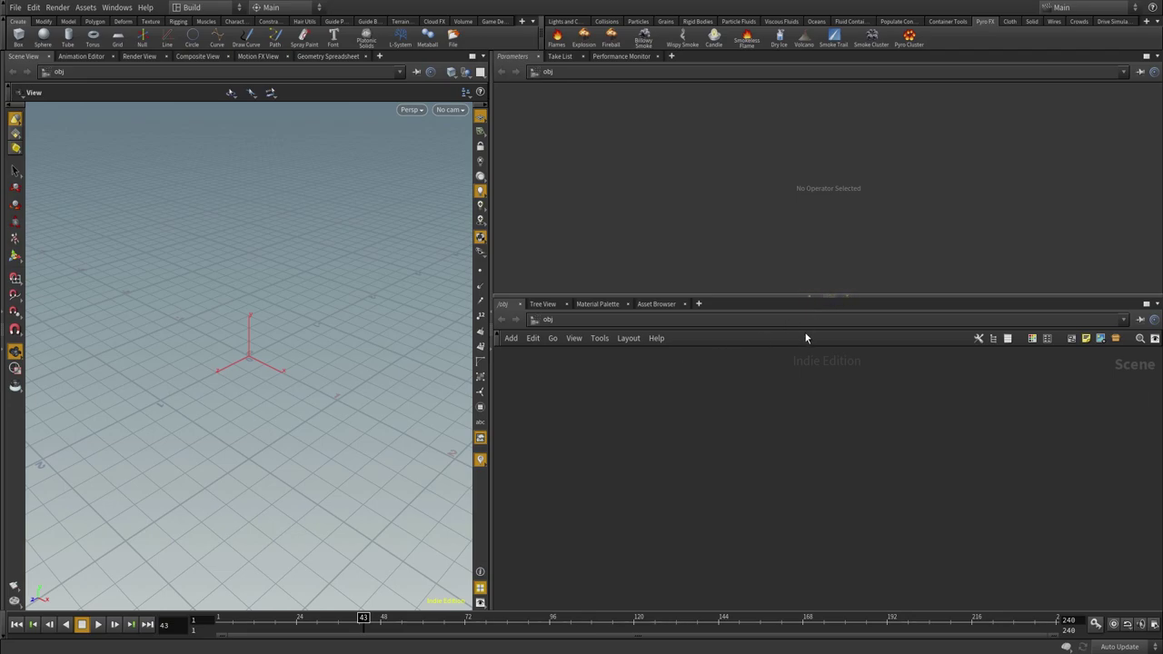
left_click(810, 295)
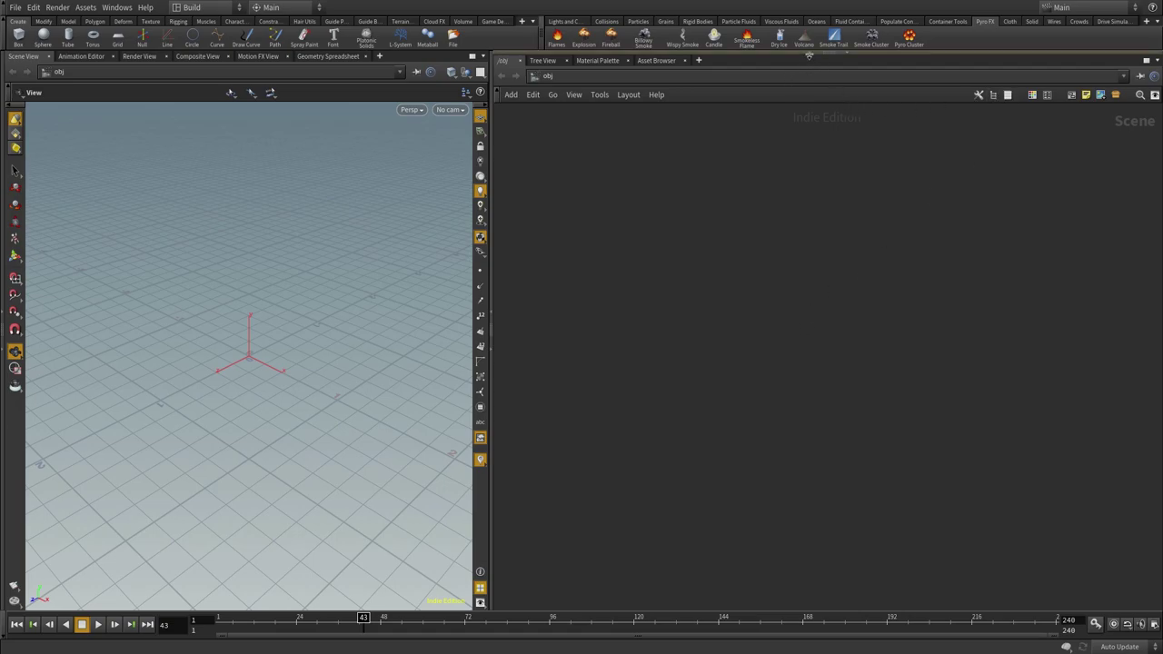
left_click(809, 55)
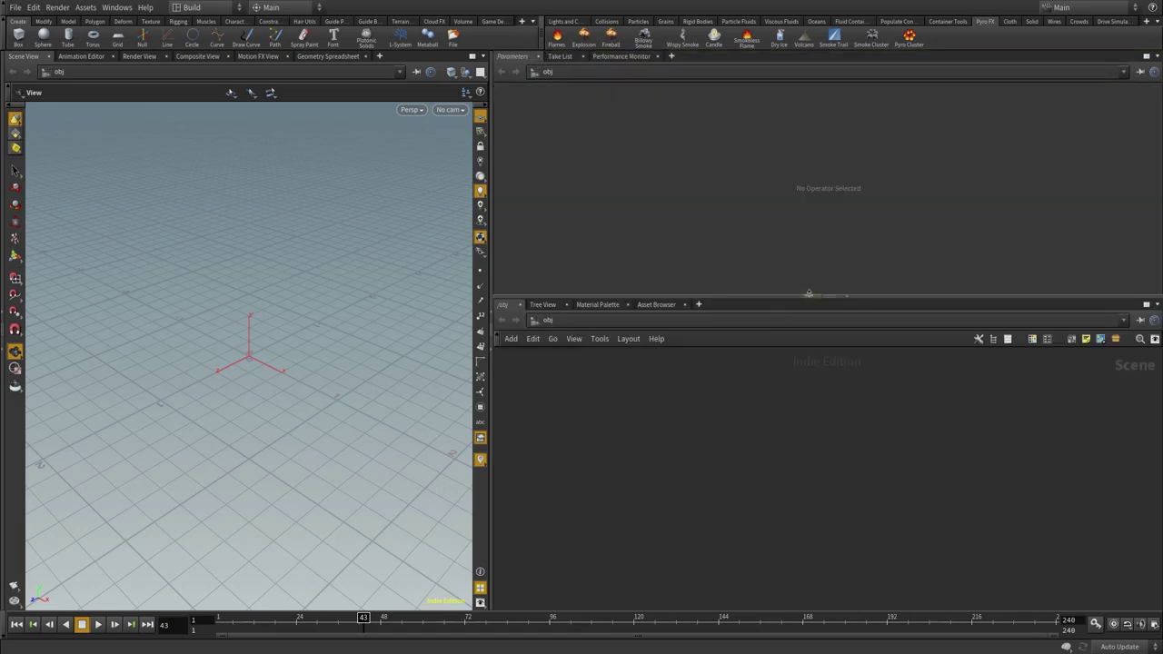
left_click(848, 297)
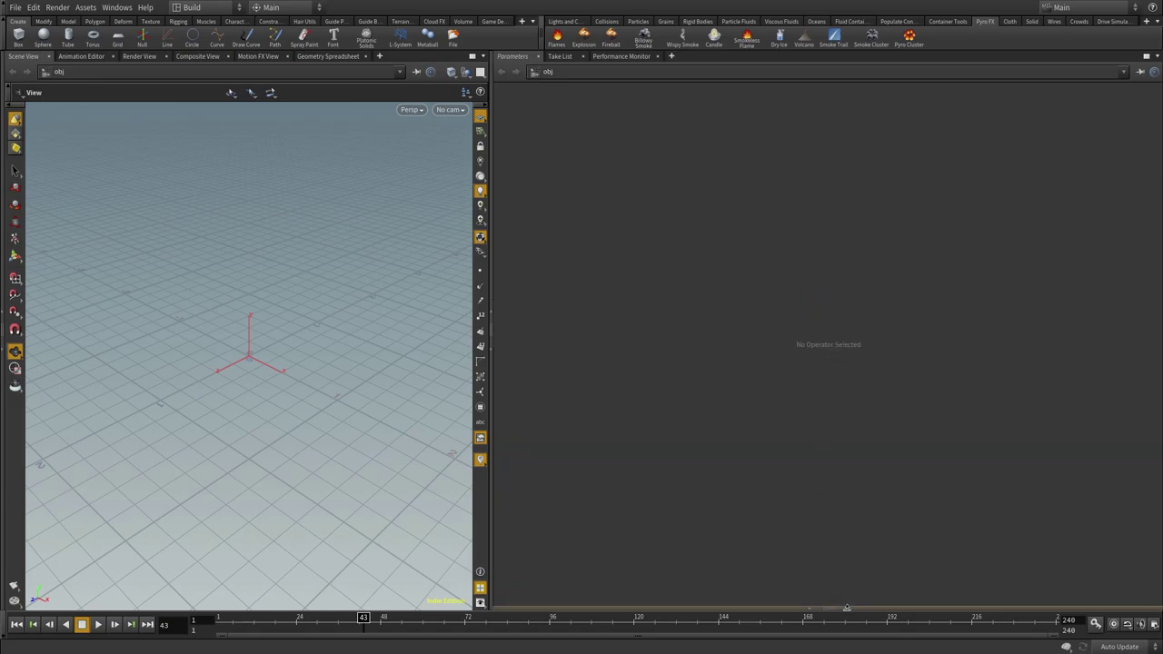
left_click(848, 605)
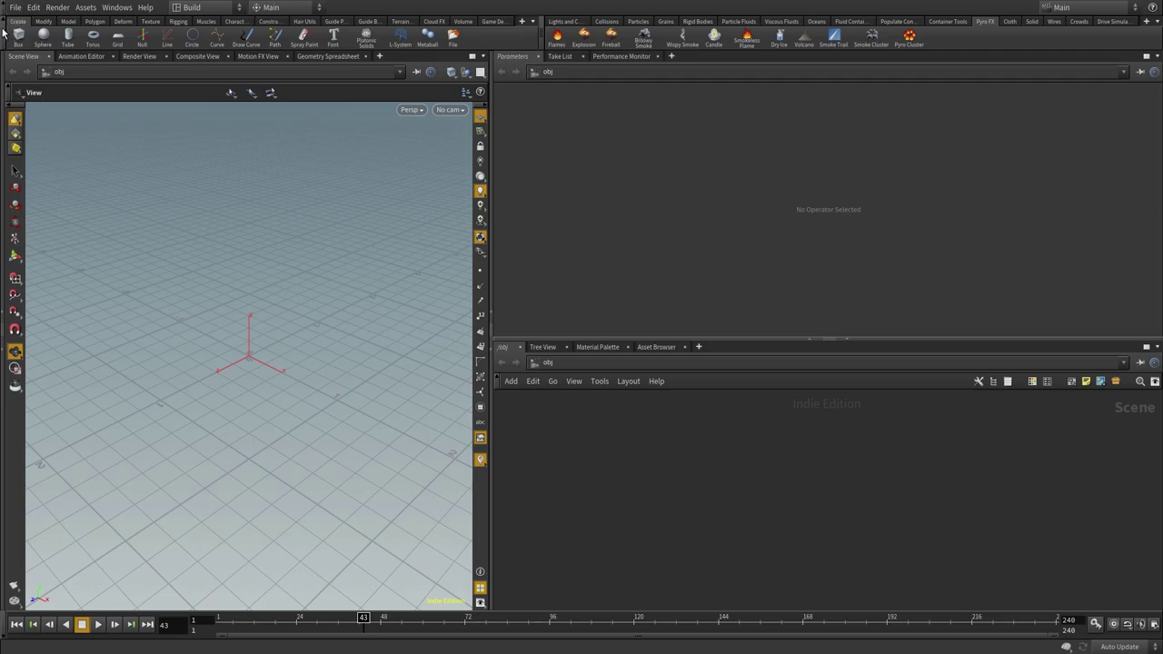
Hide the shelf, main menu bar, viewport toolbars and timeline playbar
left_click(3, 34)
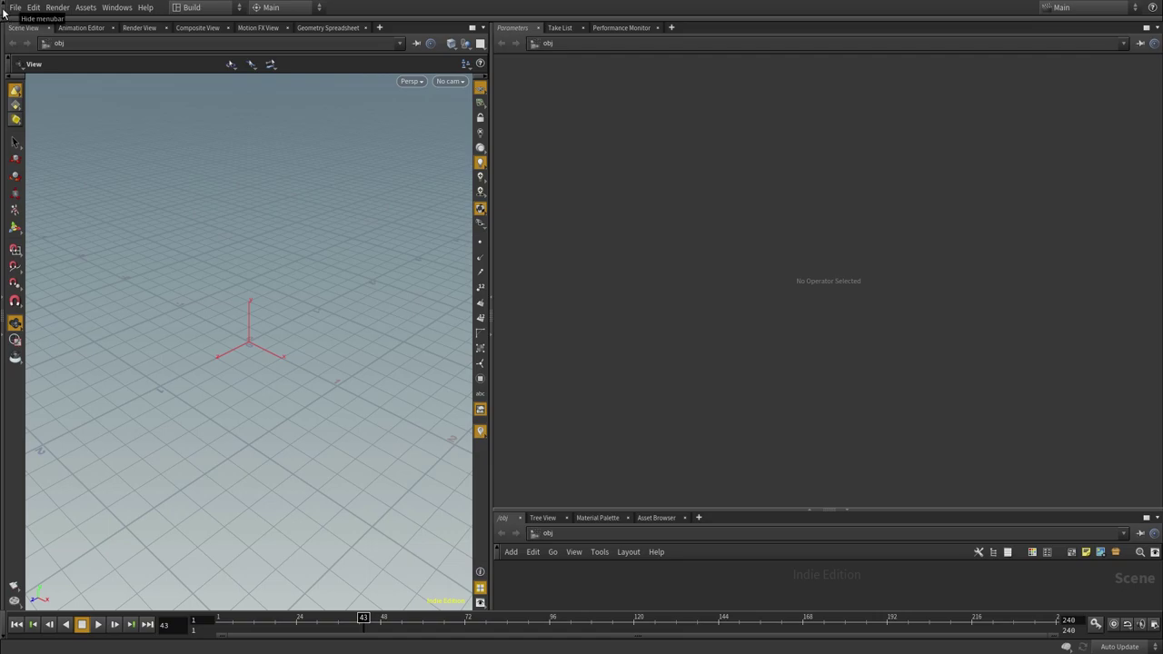
left_click(4, 12)
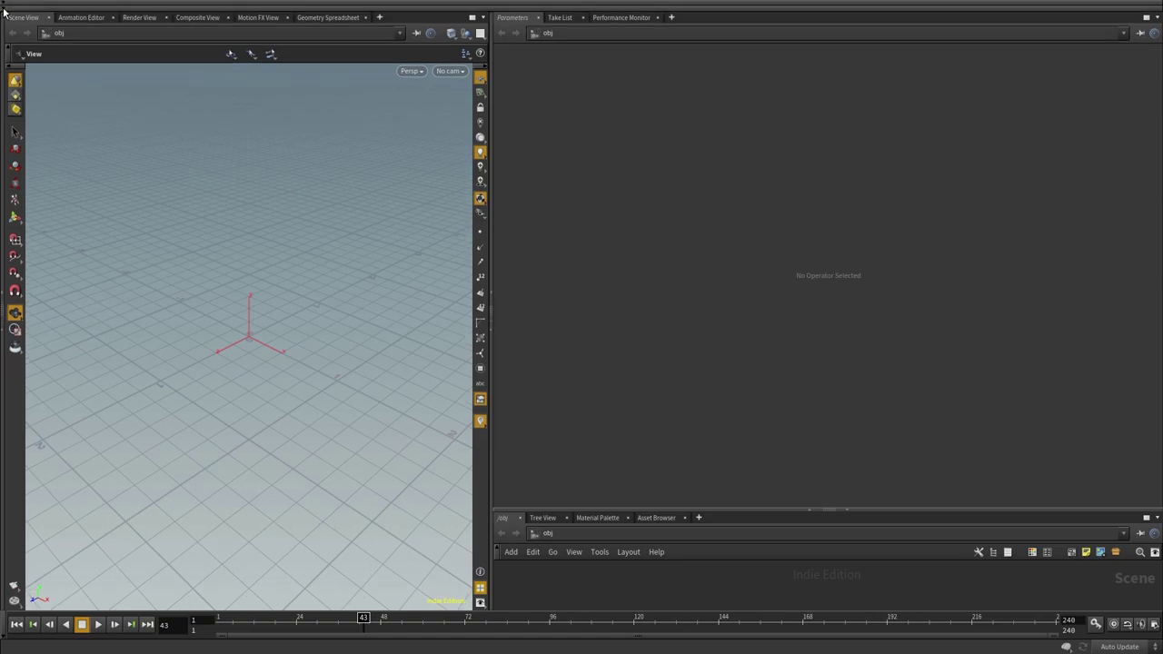
left_click(16, 54)
left_click(15, 56)
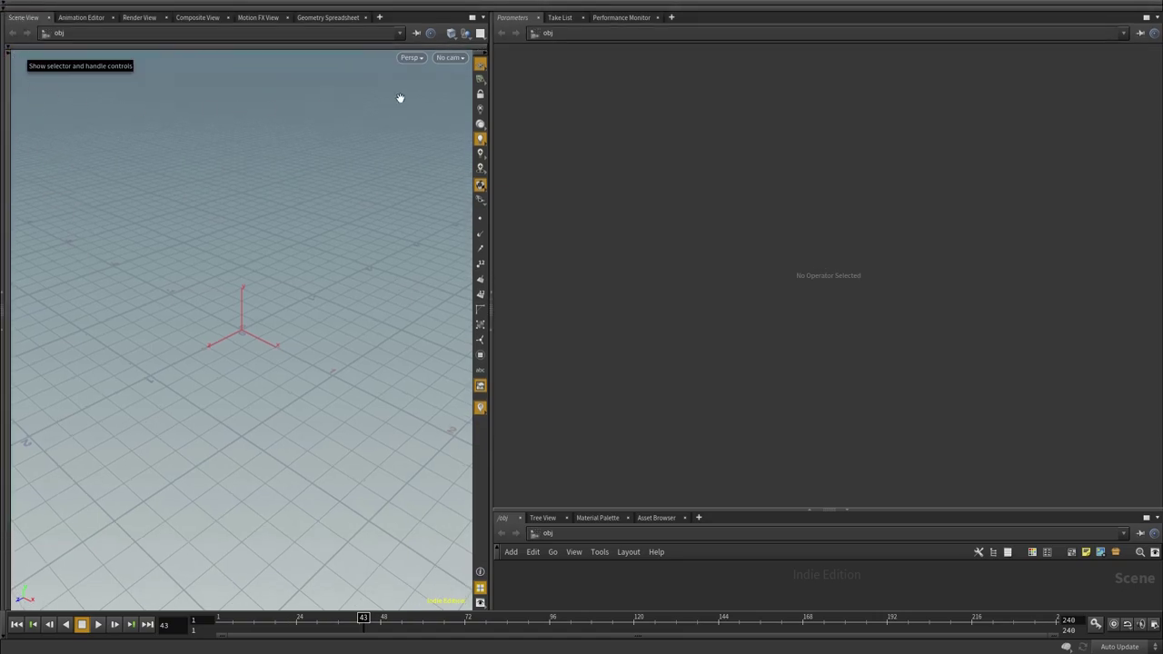
left_click(479, 57)
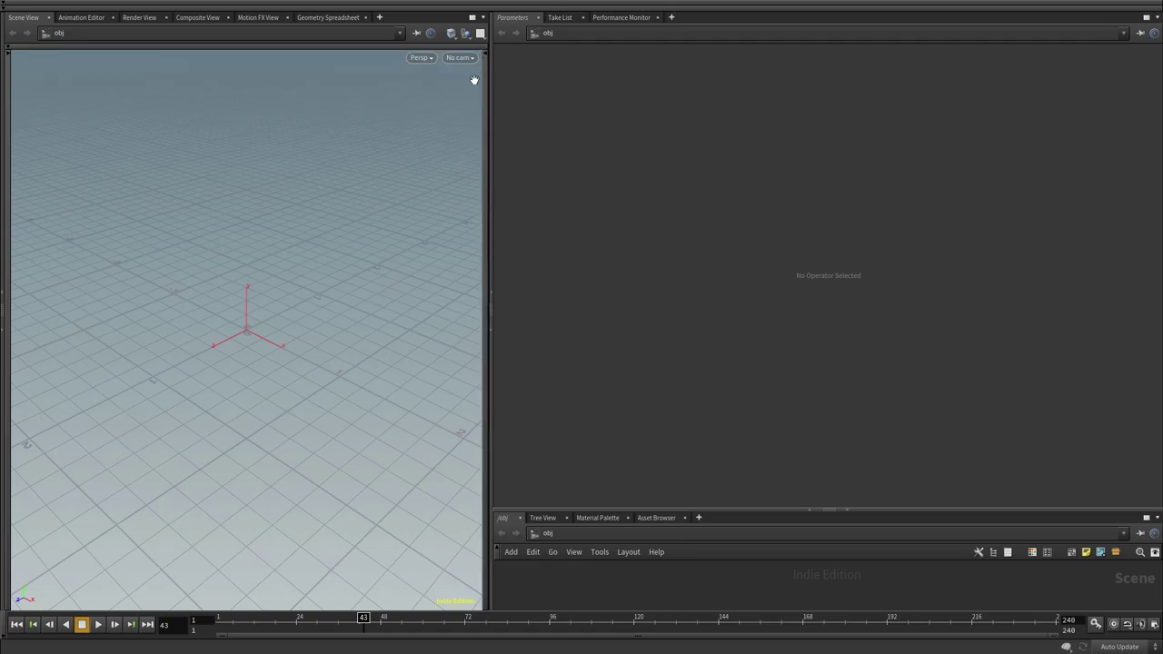
left_click(8, 631)
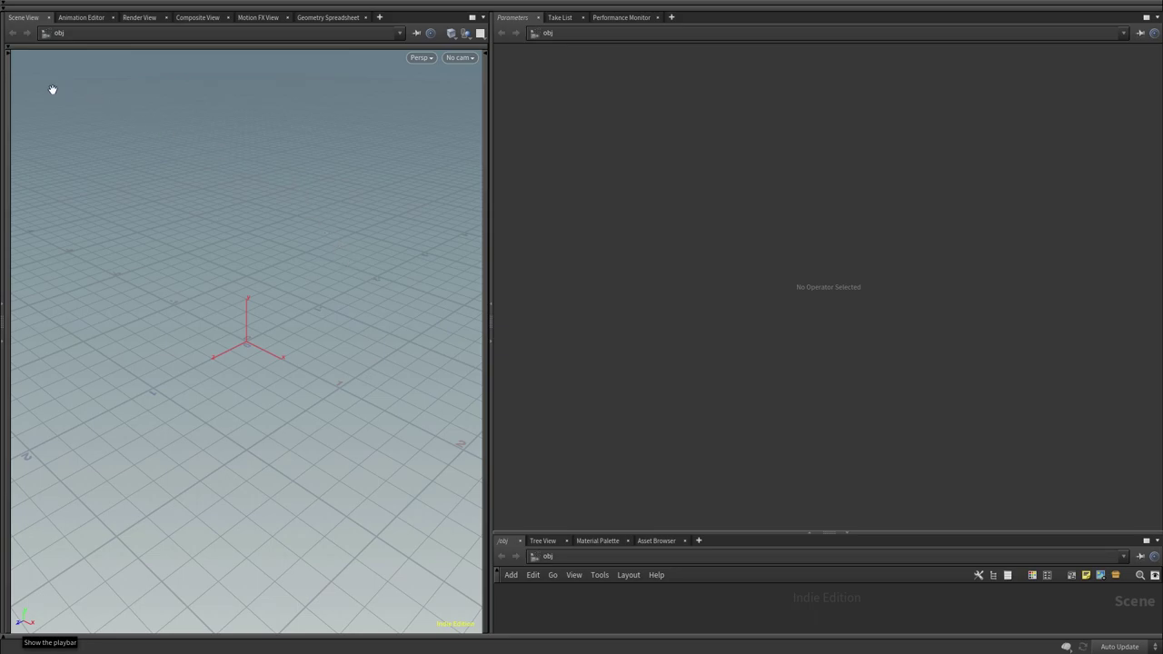
Restore the viewport toolbars, expanded shelf, main menu bar and timeline playbar
left_click(69, 46)
left_click(5, 90)
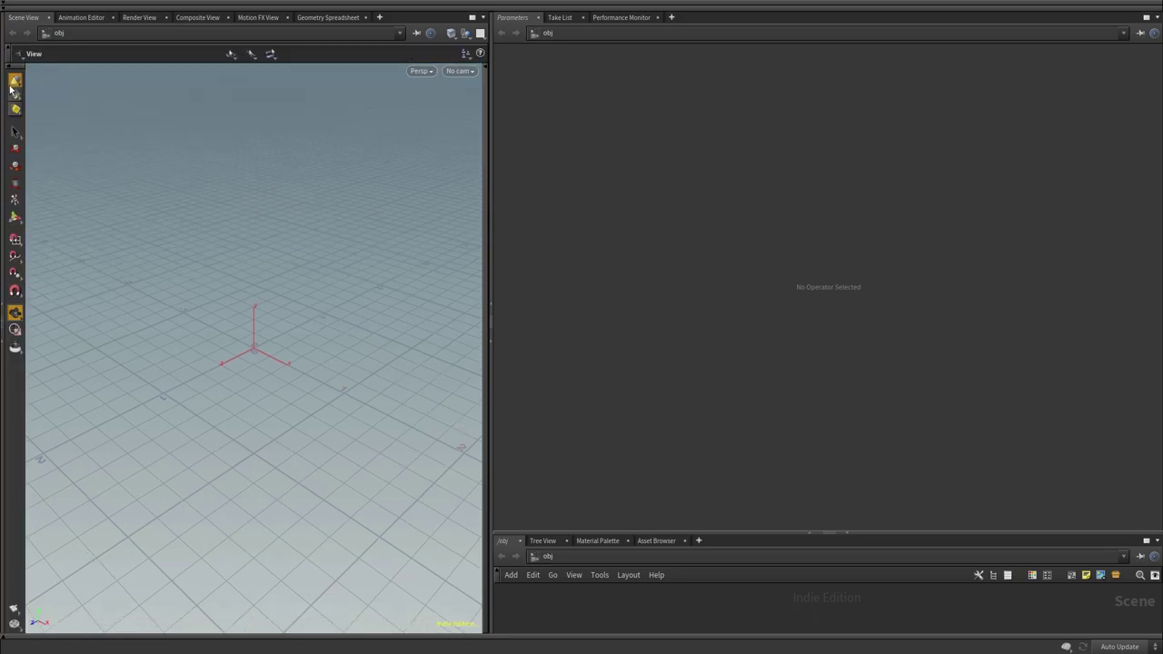
left_click(485, 111)
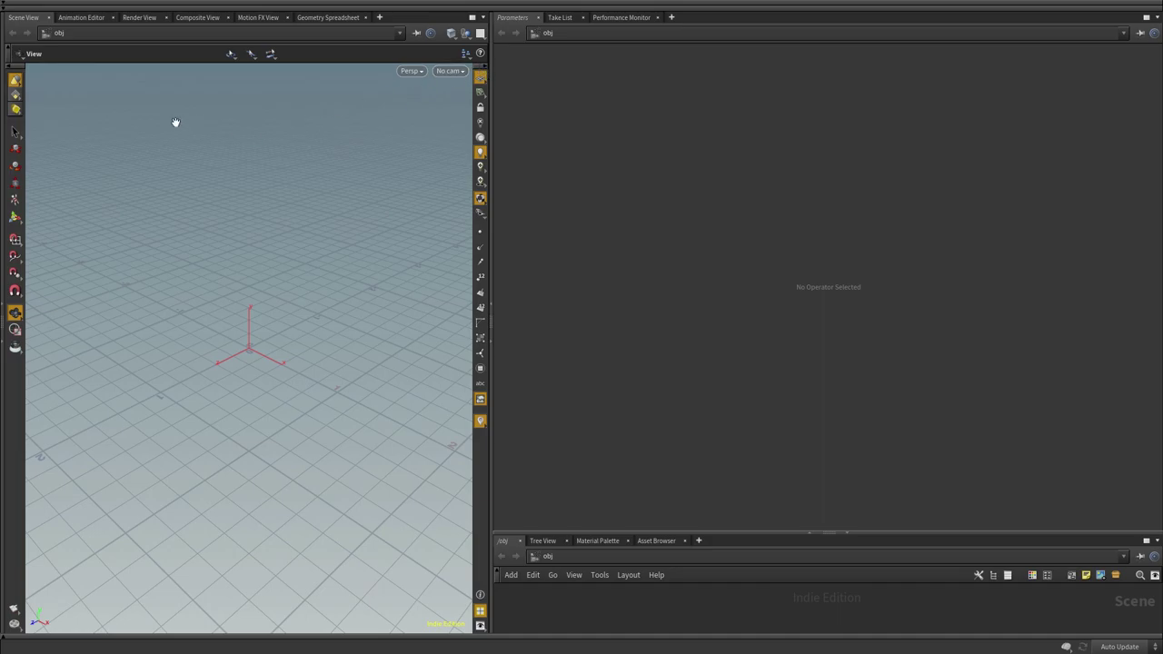
left_click(14, 6)
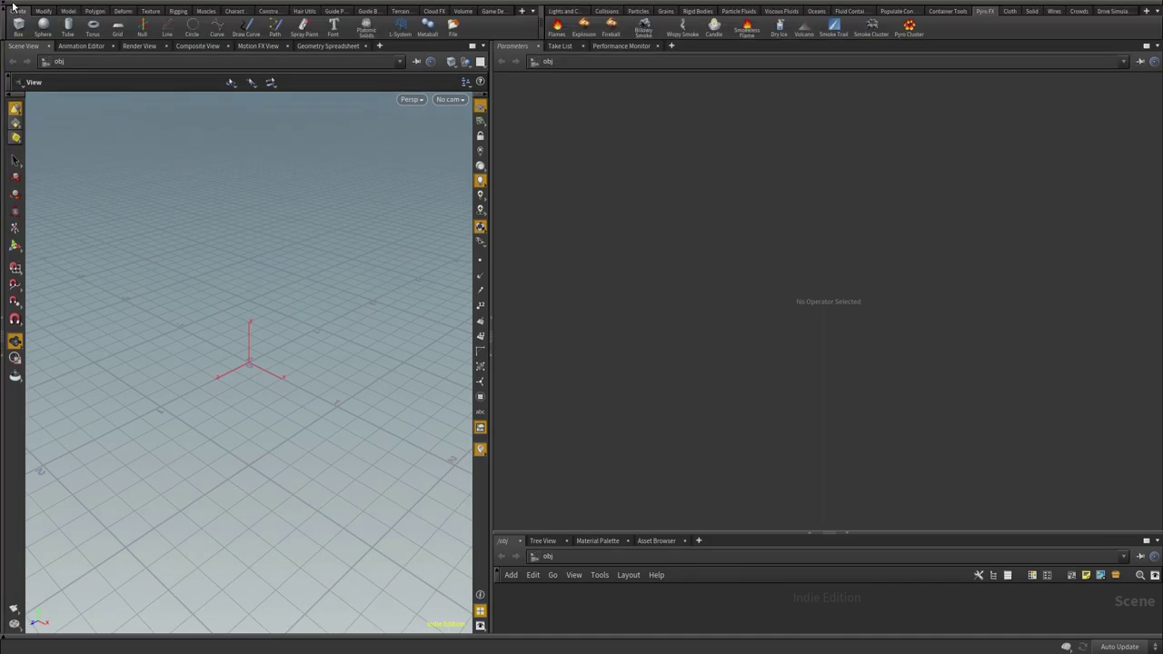
left_click(14, 8)
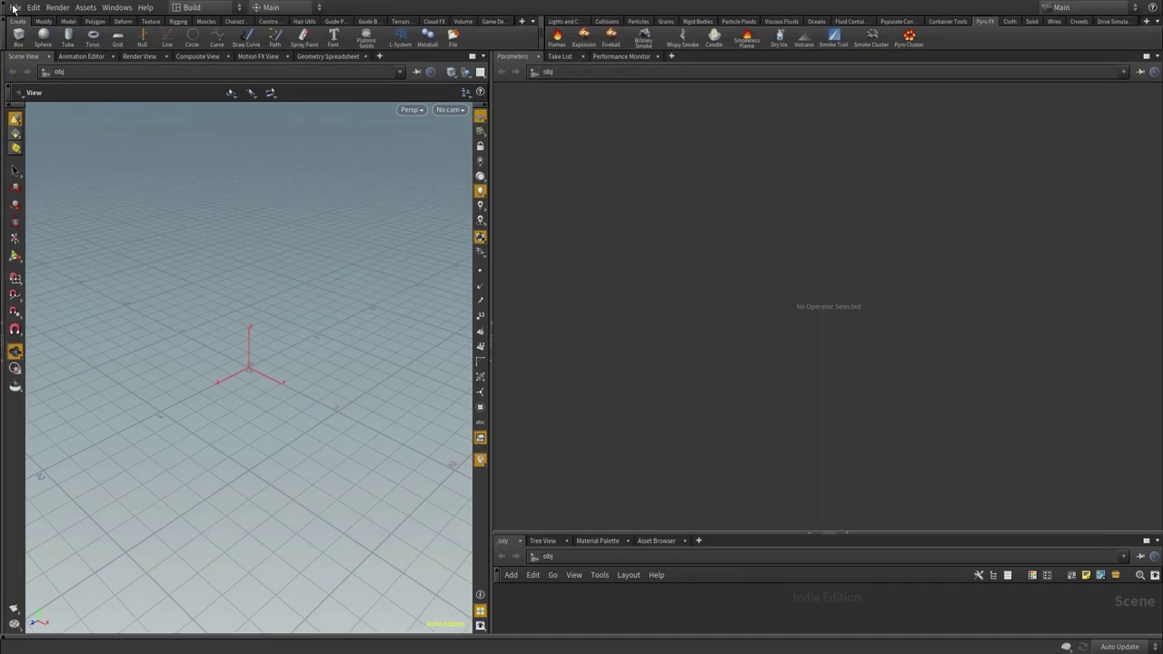
left_click(15, 645)
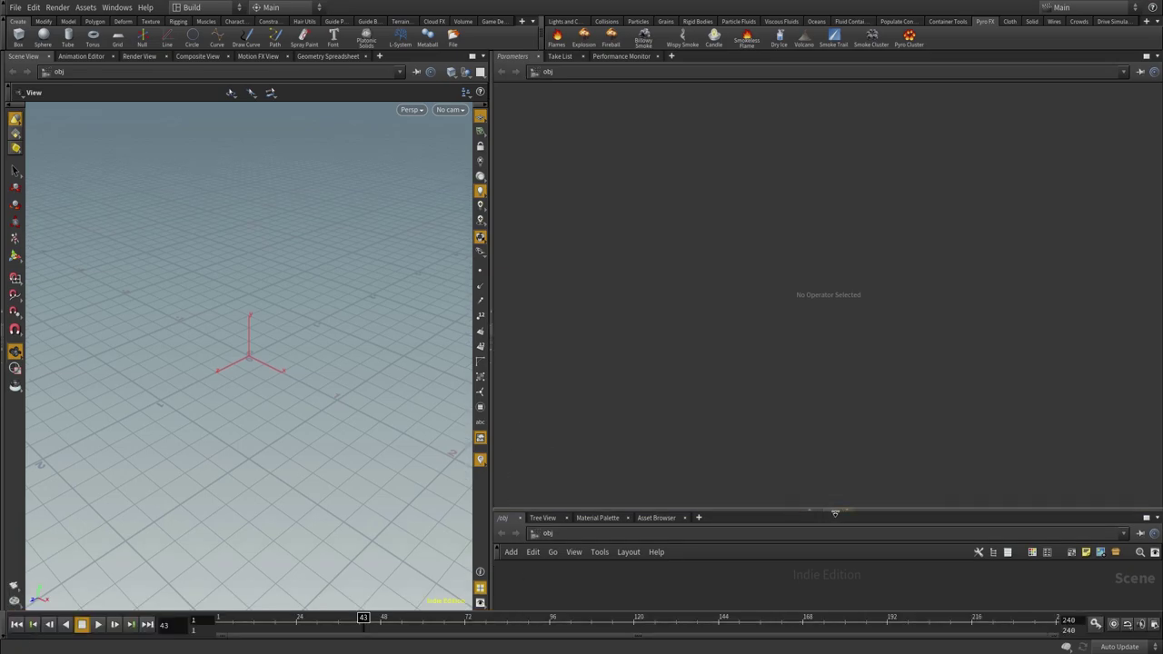
Make the network pane taller, widen the left pane, and switch it to the Animation Editor
mouse_move(873, 510)
left_mouse_down()
mouse_move(909, 327)
mouse_move(910, 337)
left_mouse_up()
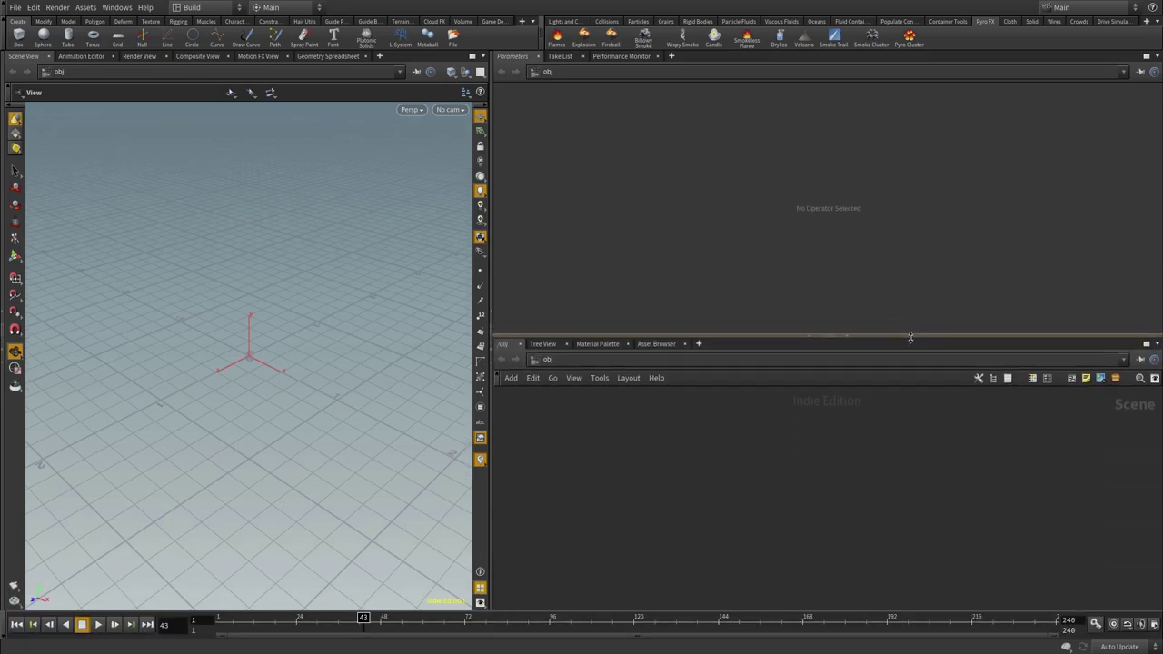
left_click_drag(490, 442, 621, 436)
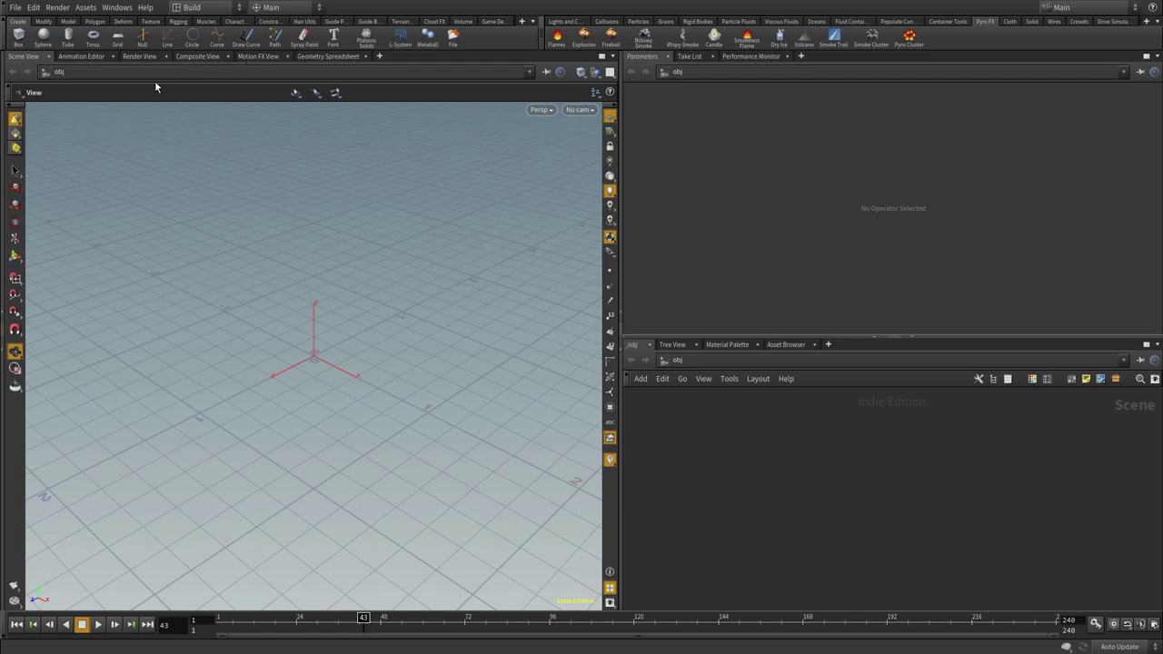
left_click(76, 55)
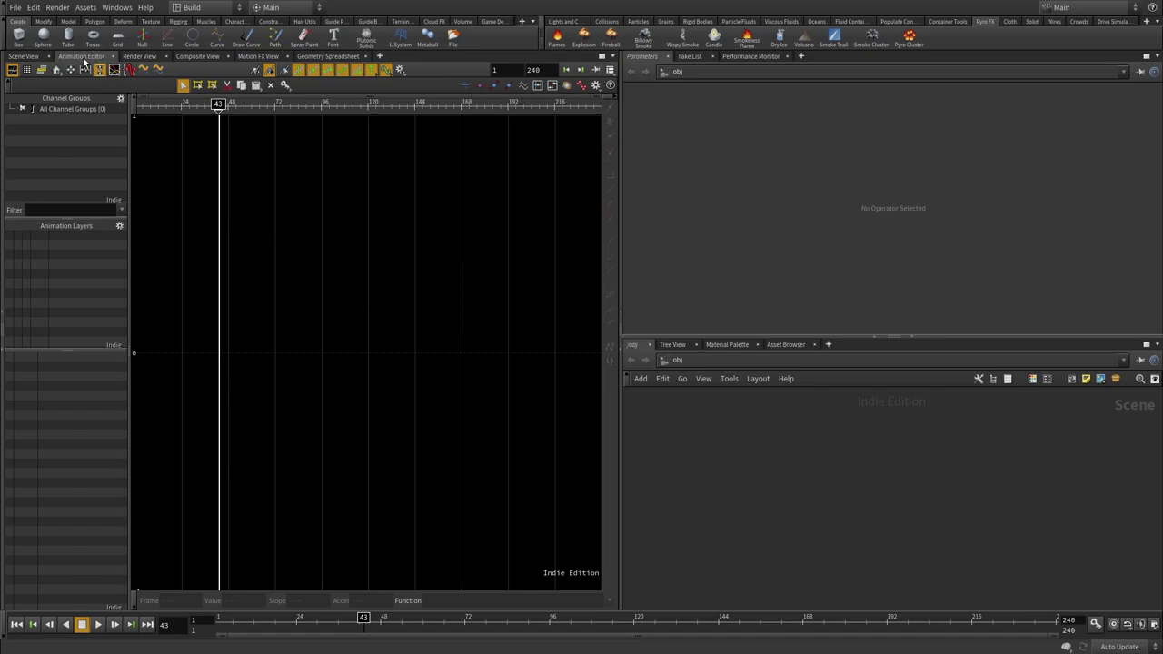
Switch the left pane to Render View, then to Composite View
left_click(139, 56)
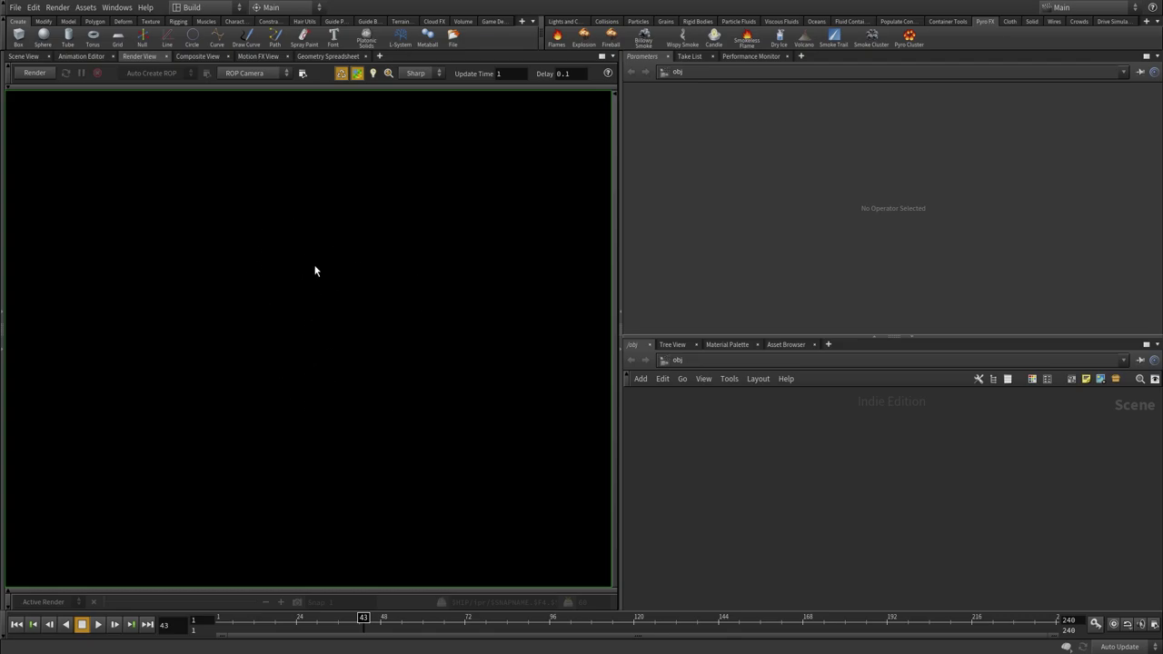
left_click(198, 56)
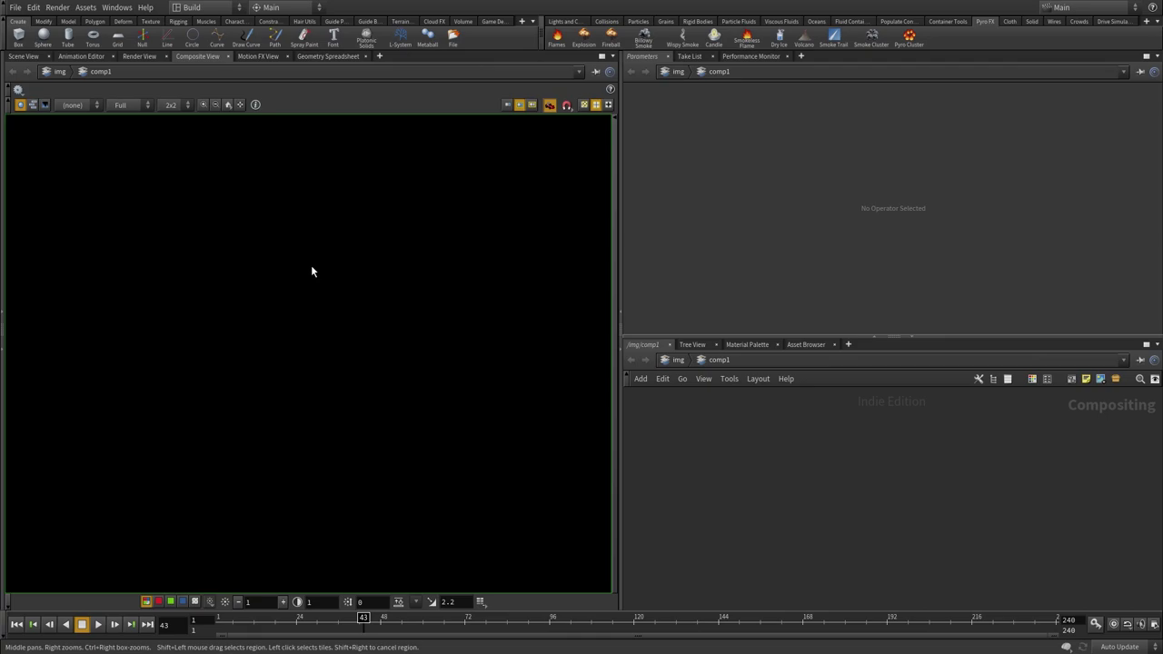
Cycle the left pane through Motion FX View and Geometry Spreadsheet back to Scene View
left_click(259, 57)
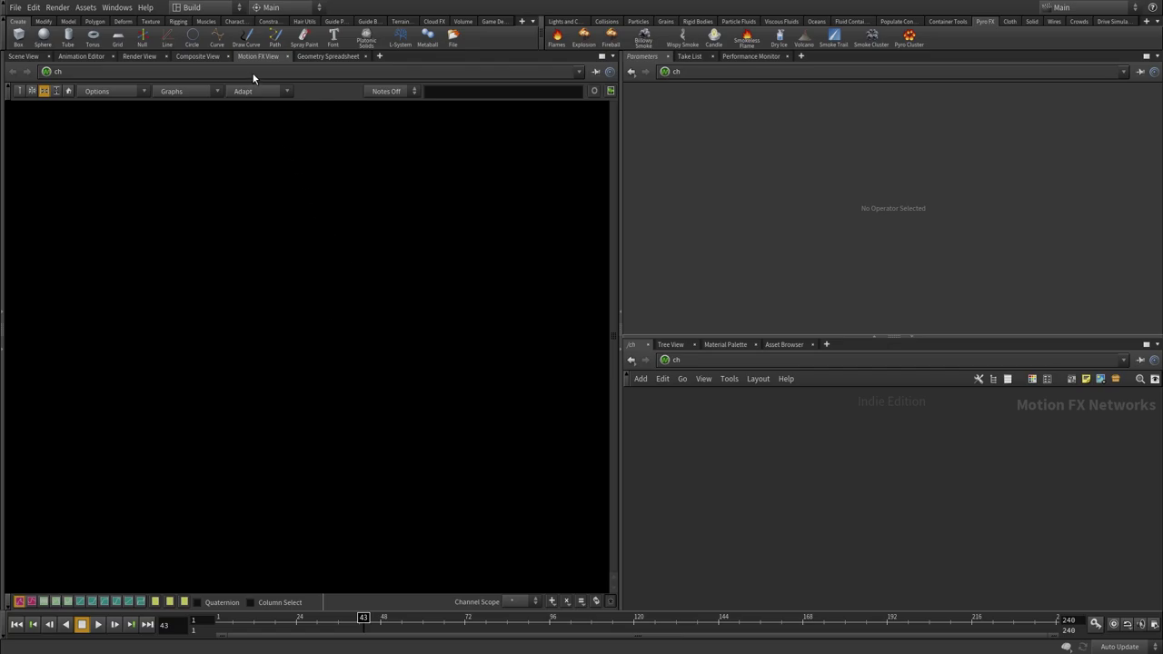
left_click(325, 56)
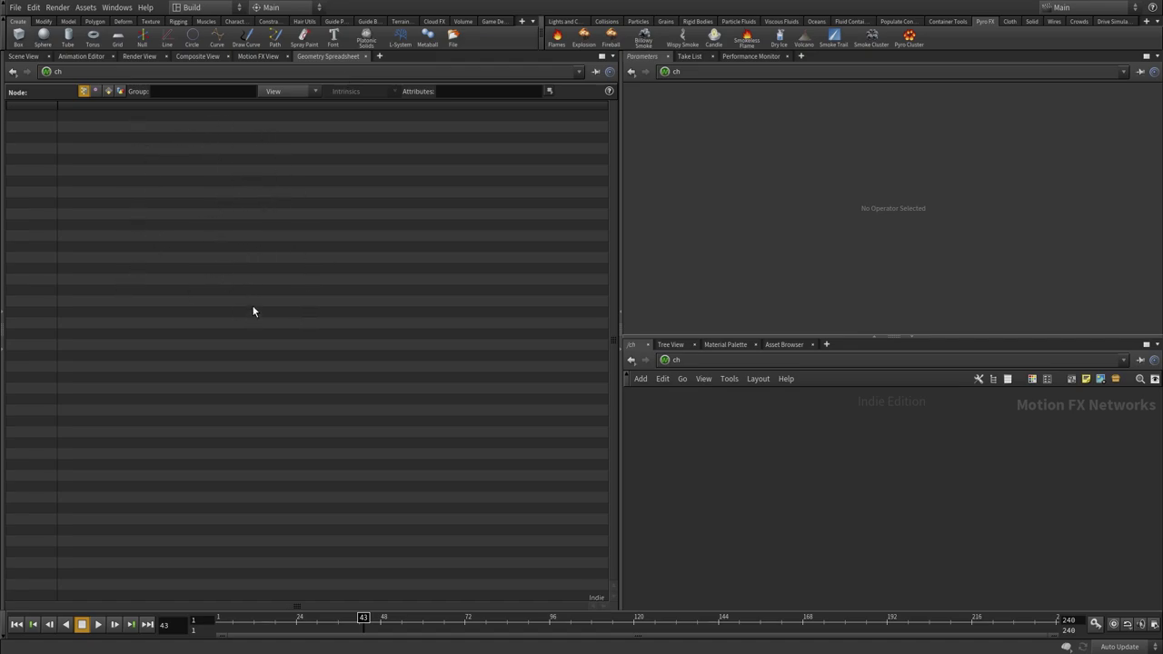
left_click(23, 57)
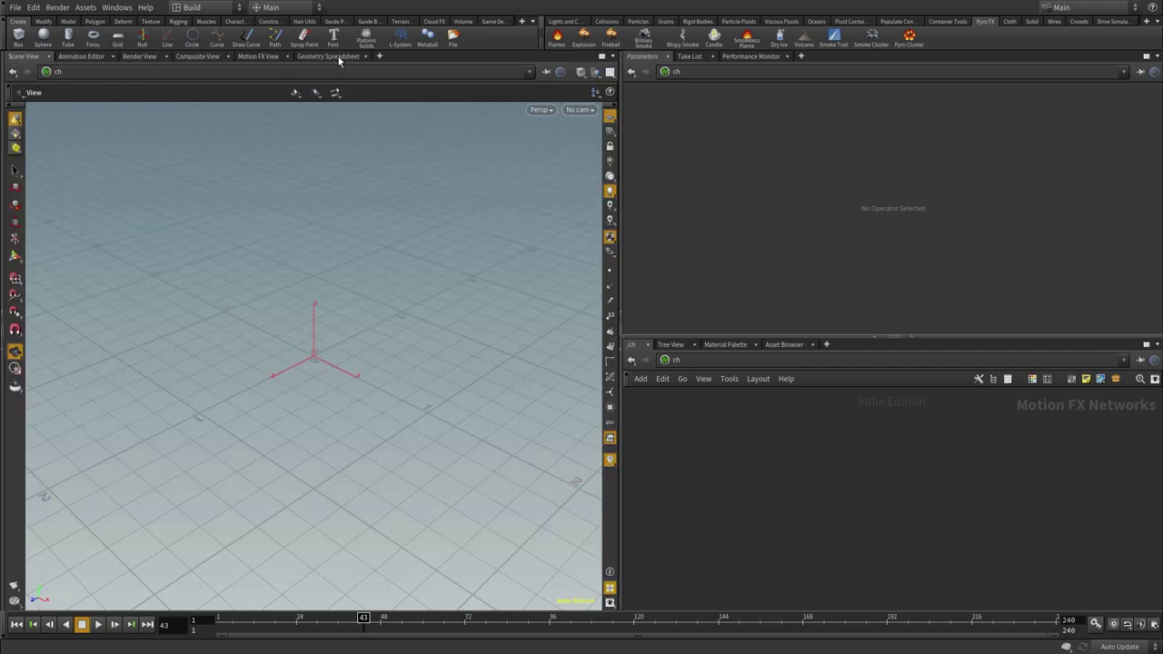
left_click(43, 21)
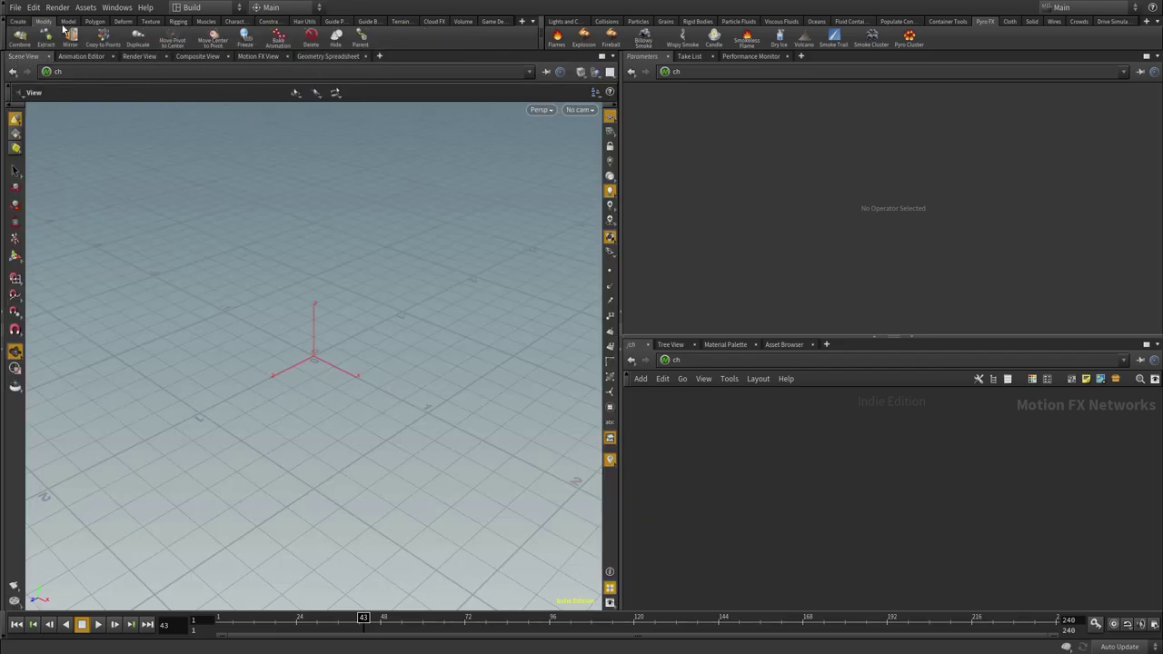
left_click(69, 21)
left_click(94, 21)
left_click(123, 21)
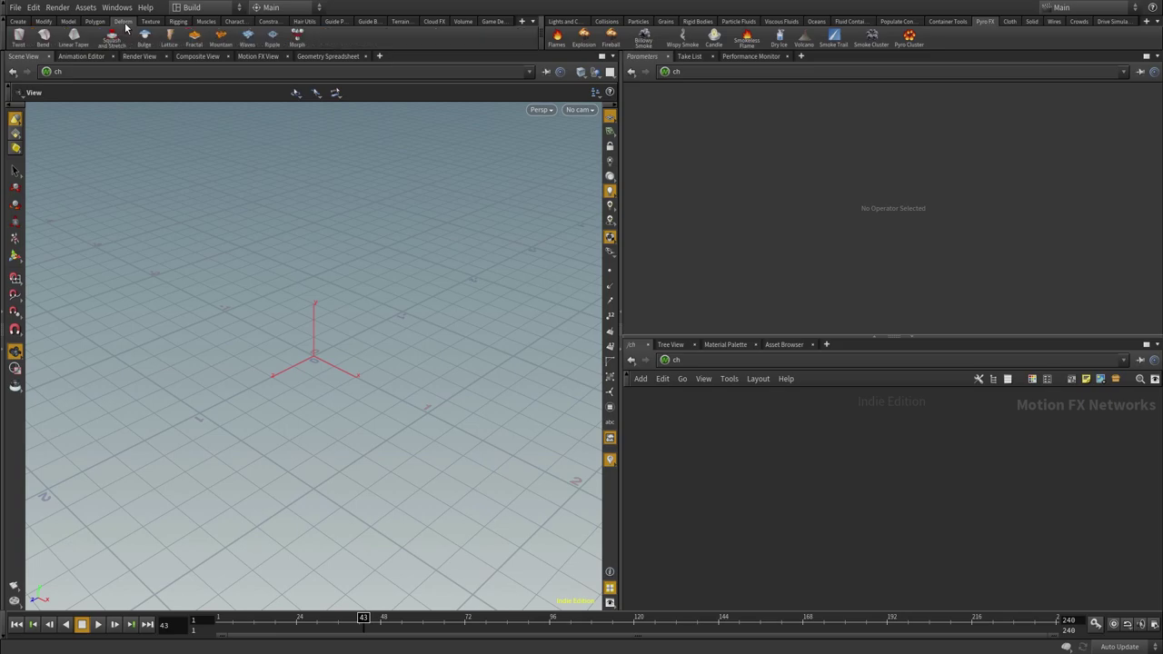
left_click(150, 21)
left_click(178, 21)
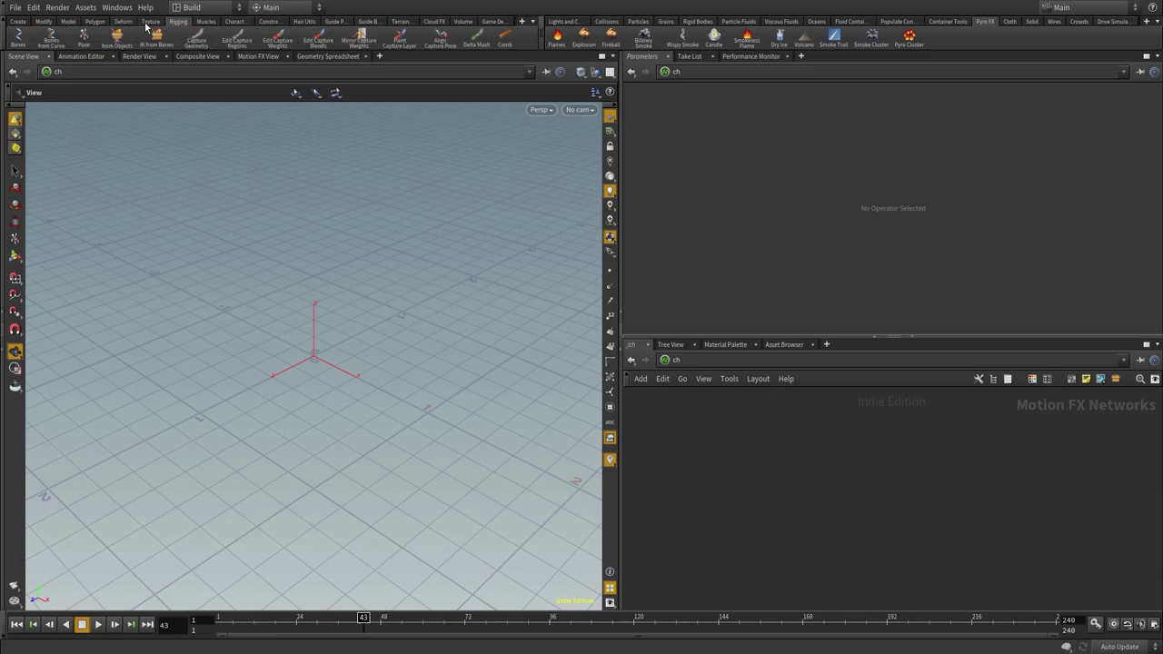
left_click(17, 21)
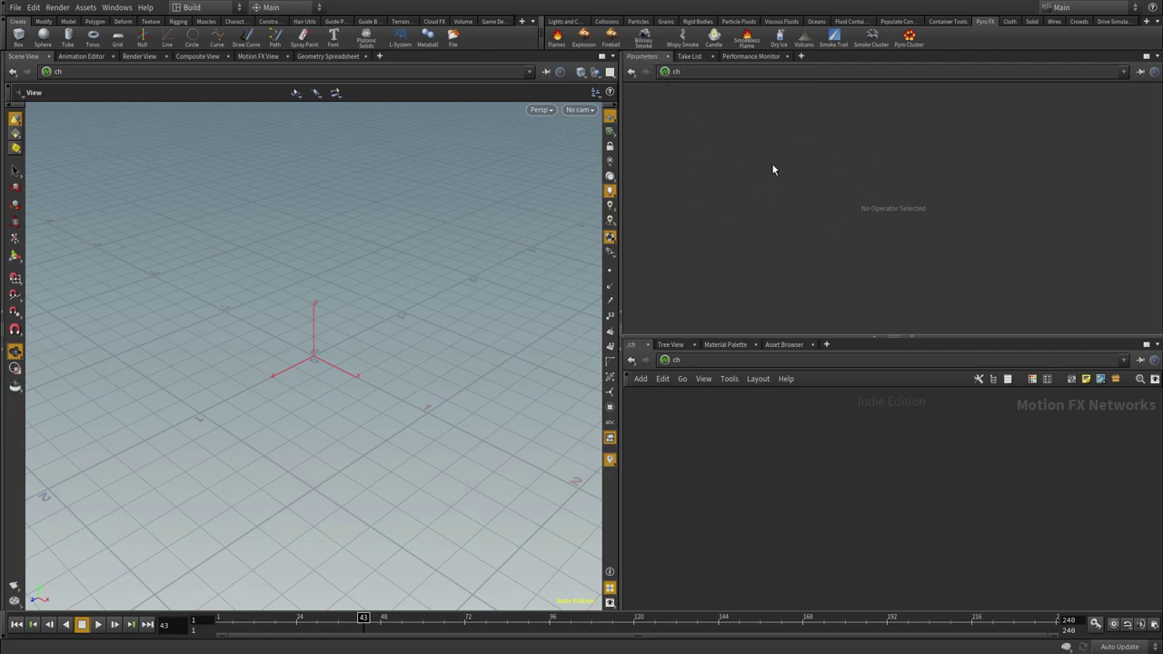
Preview the Take List, Performance Monitor and Parameters tabs, then show Tree View below
left_click(690, 58)
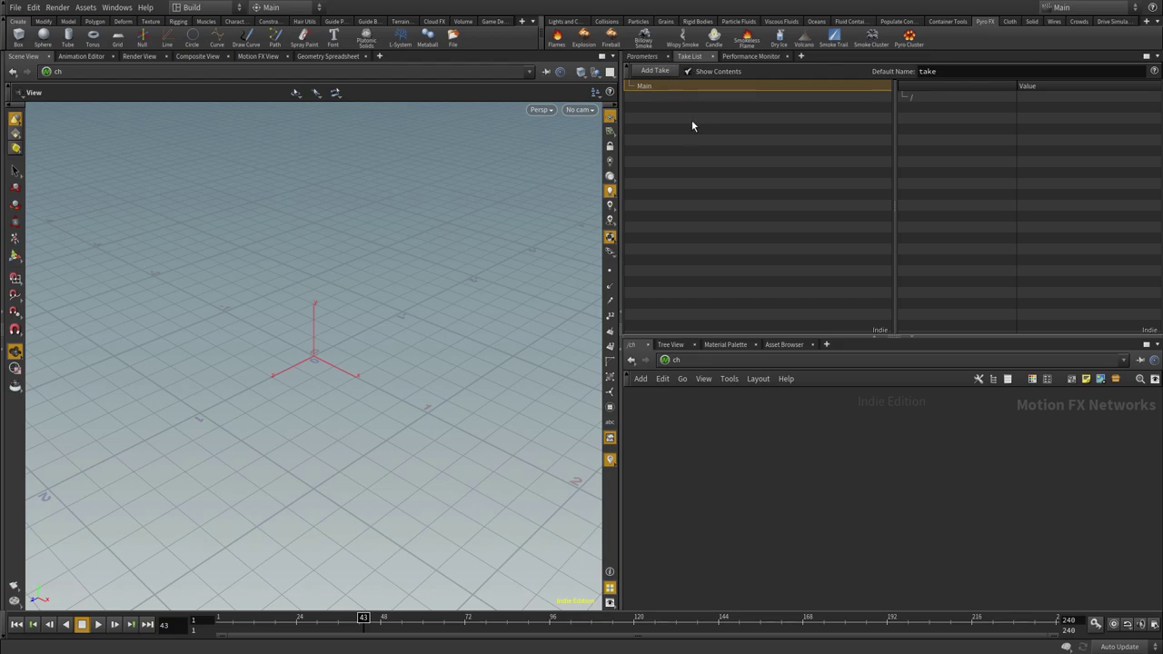
left_click(753, 56)
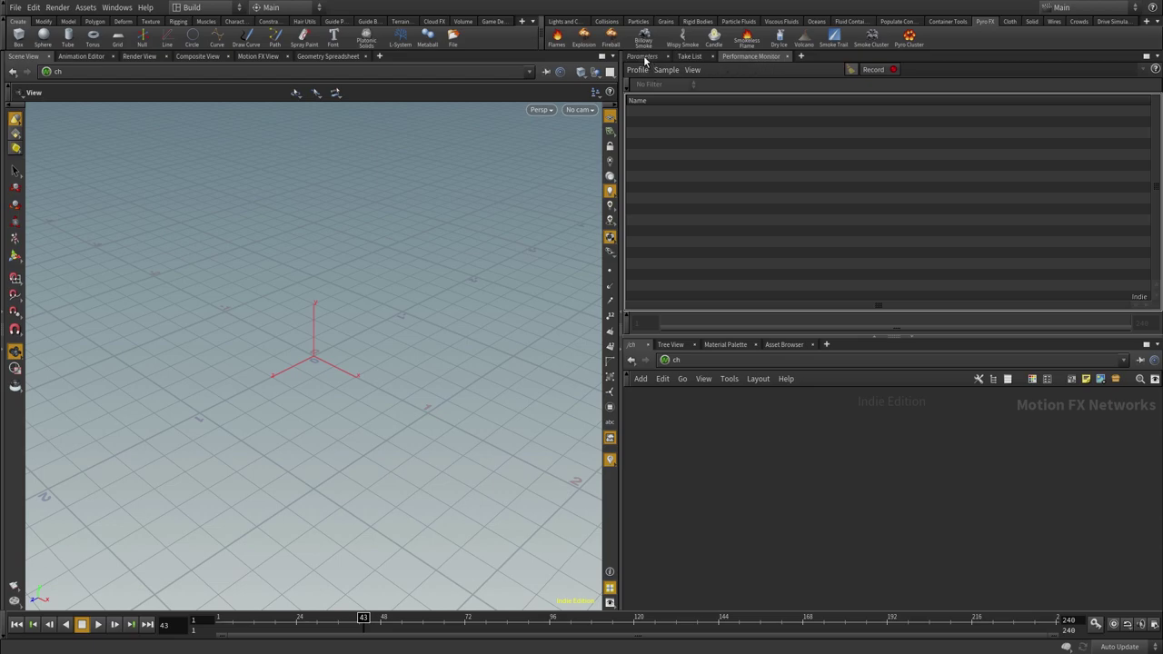
left_click(644, 56)
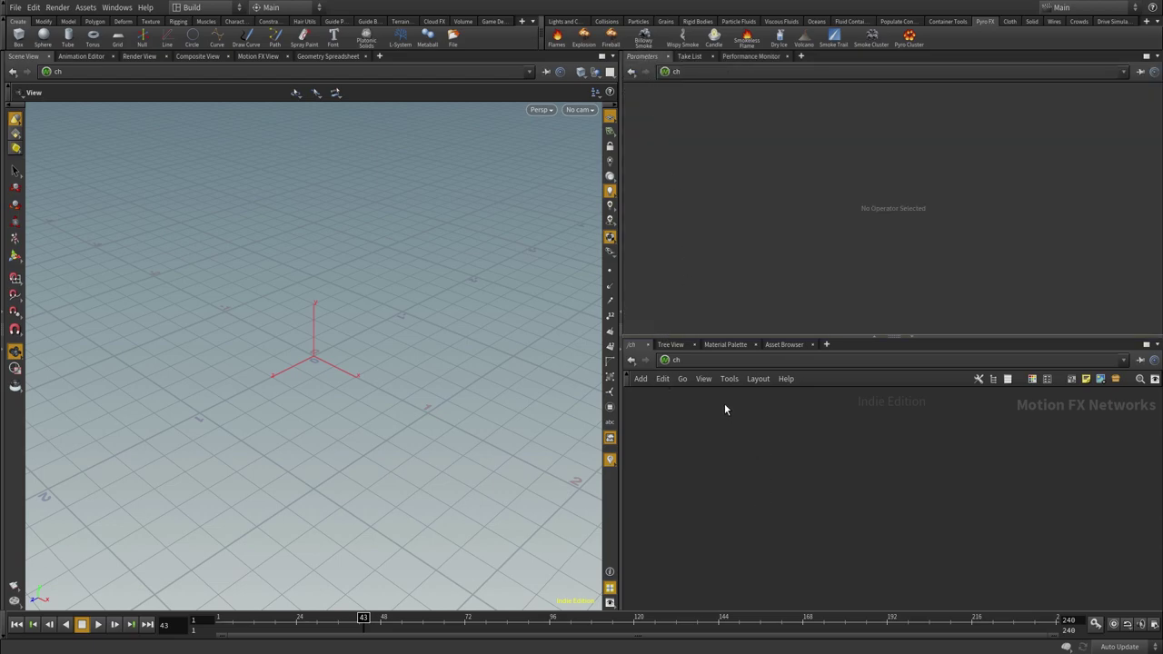
left_click(675, 346)
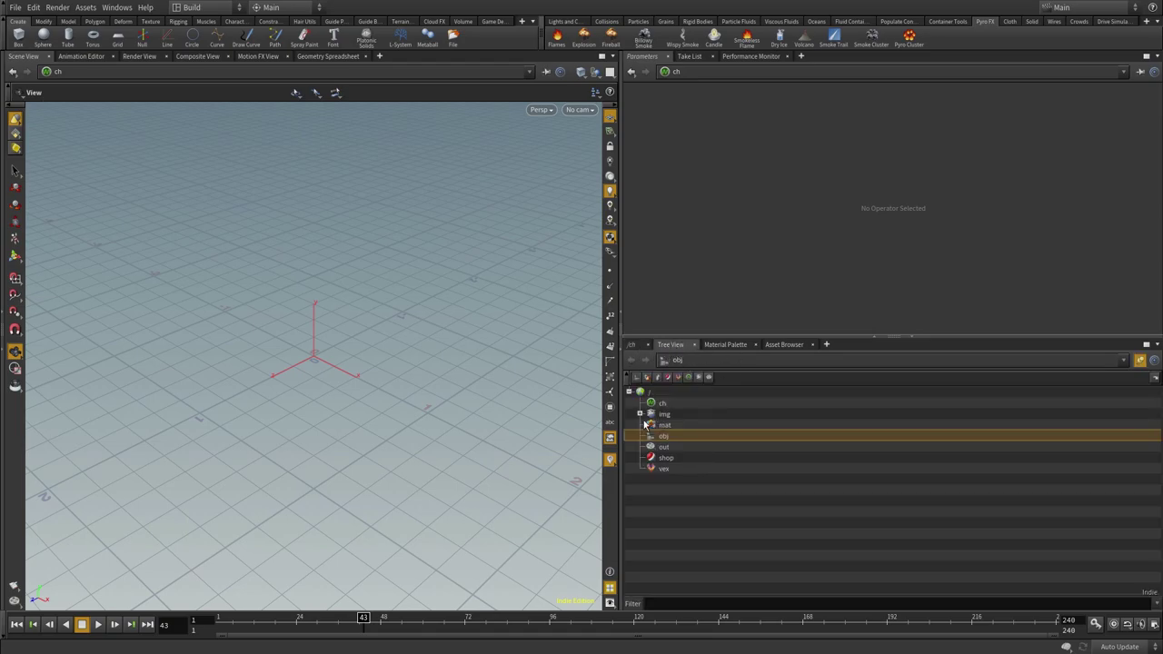
Show the Material Palette, then the Asset Browser, in the lower-right pane
left_click(727, 344)
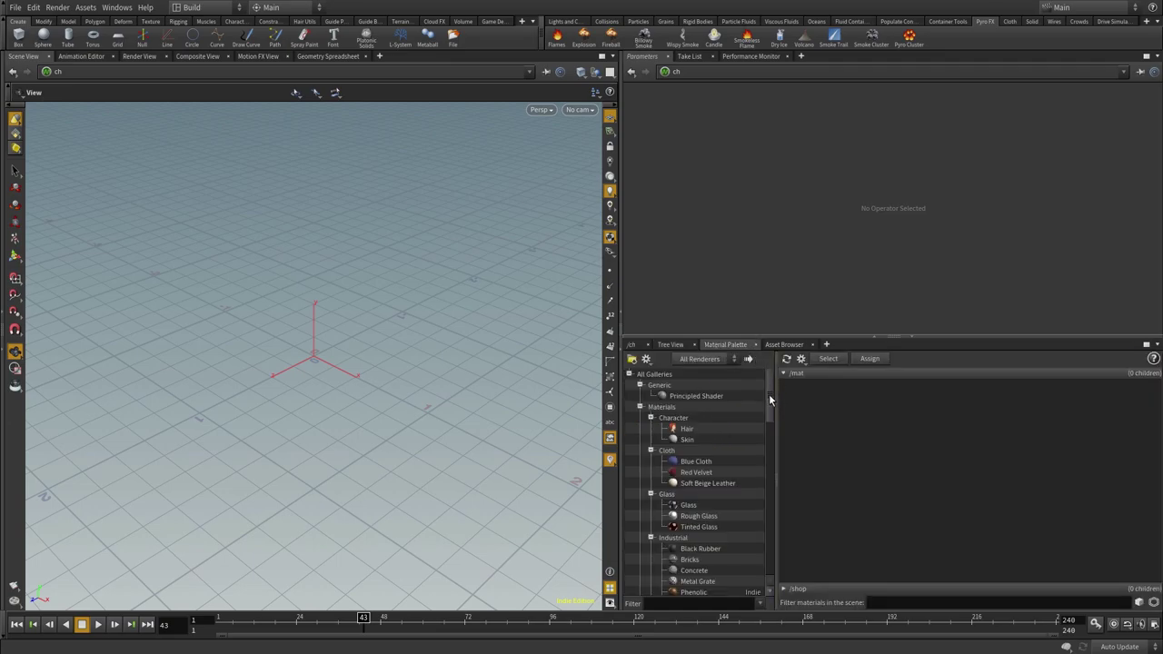
mouse_move(768, 391)
left_mouse_down()
mouse_move(770, 536)
mouse_move(774, 380)
left_mouse_up()
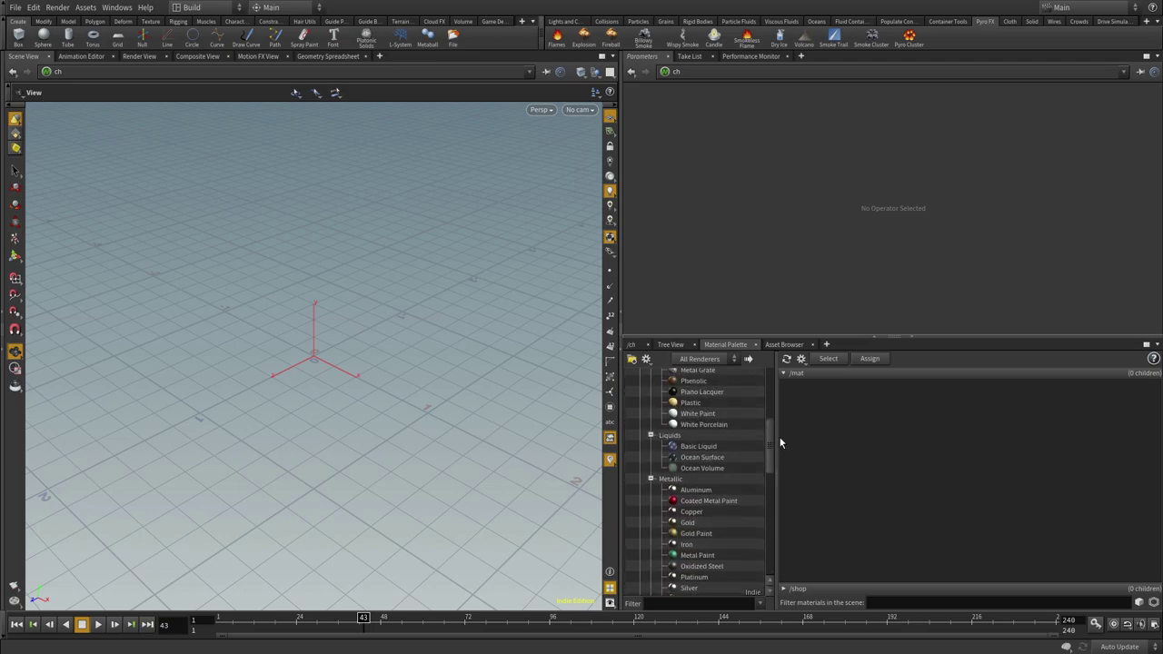
left_click(787, 346)
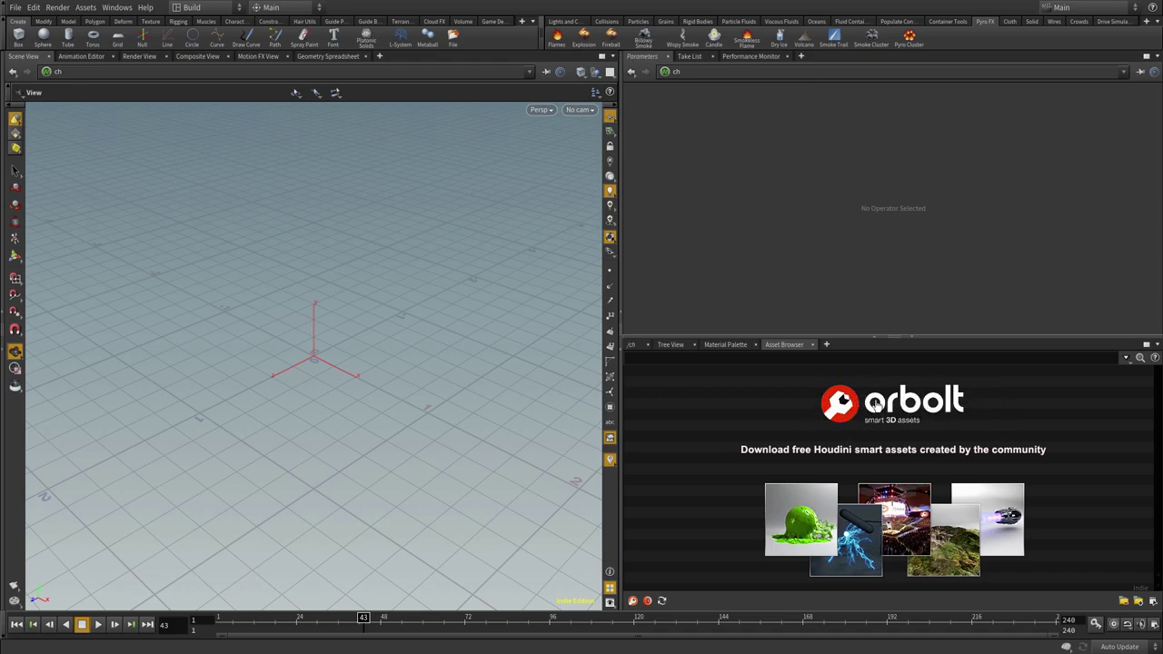
Glance at the Assets menu without choosing anything, then return the lower pane to the /ch network
left_click(93, 8)
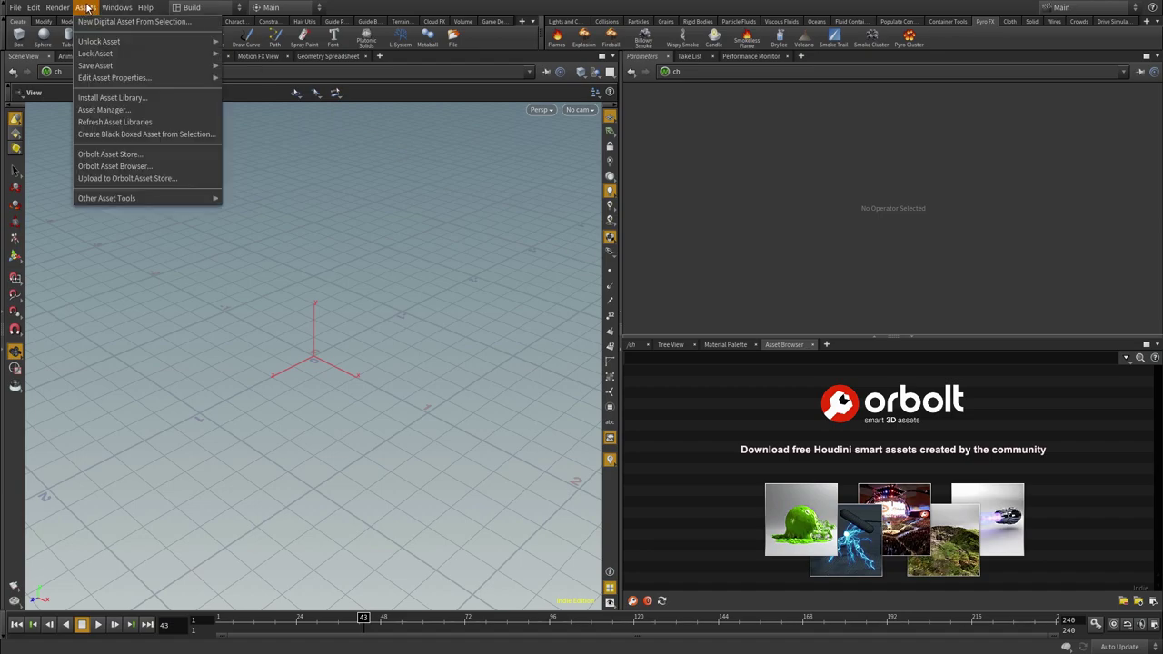
left_click(91, 8)
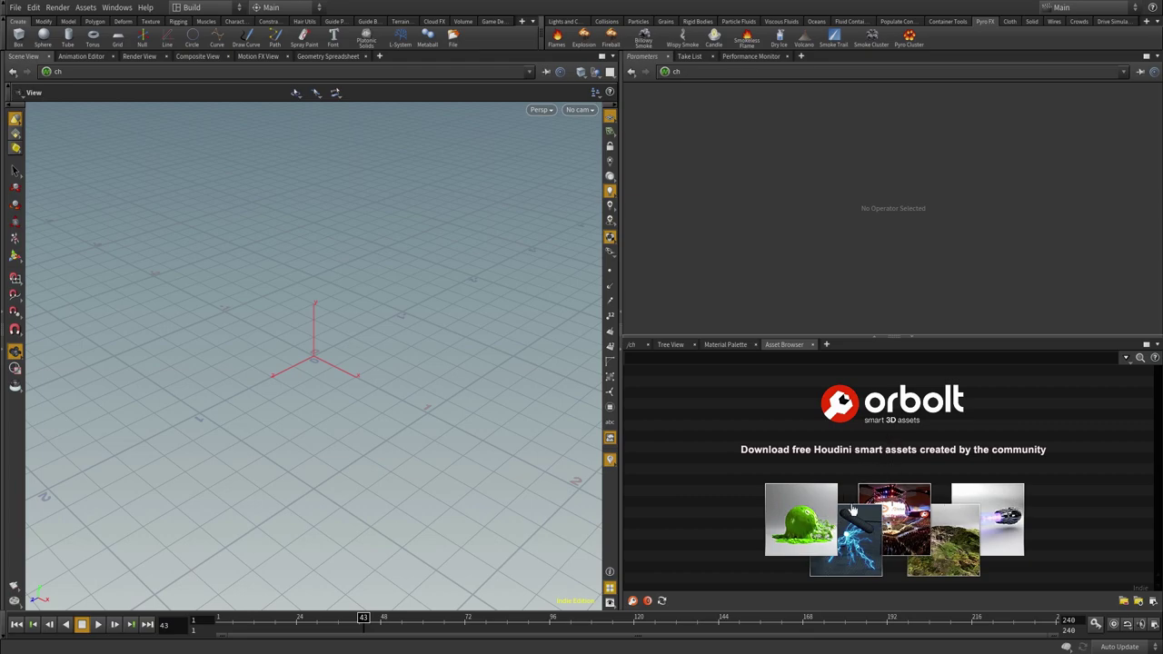
left_click(632, 346)
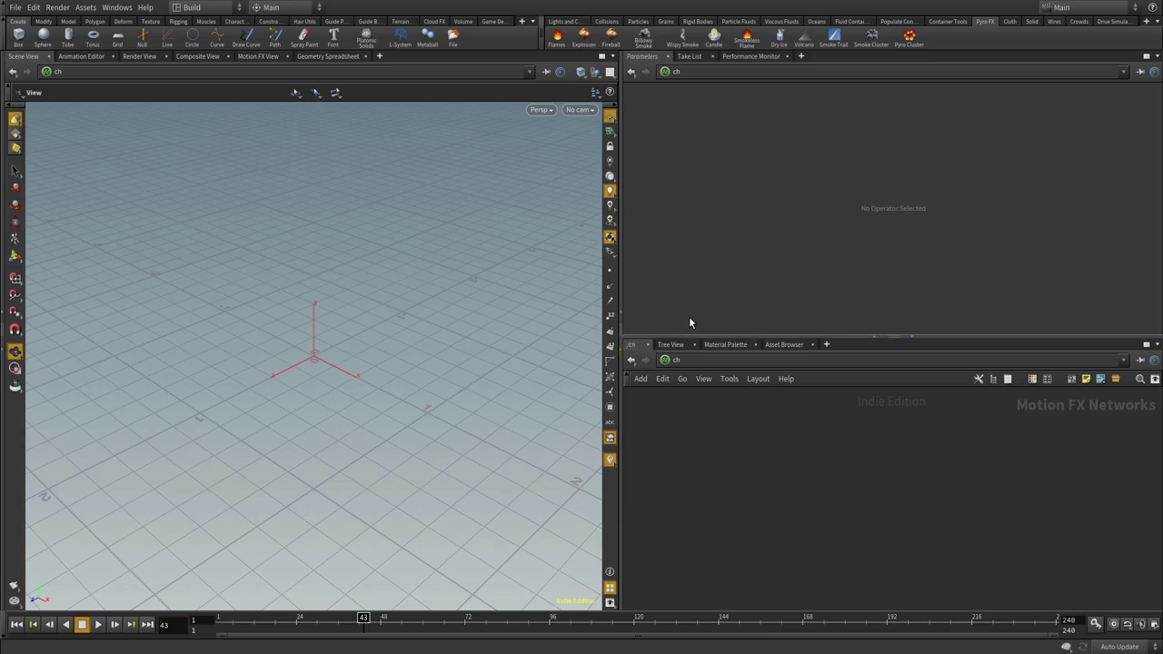
right_click(644, 57)
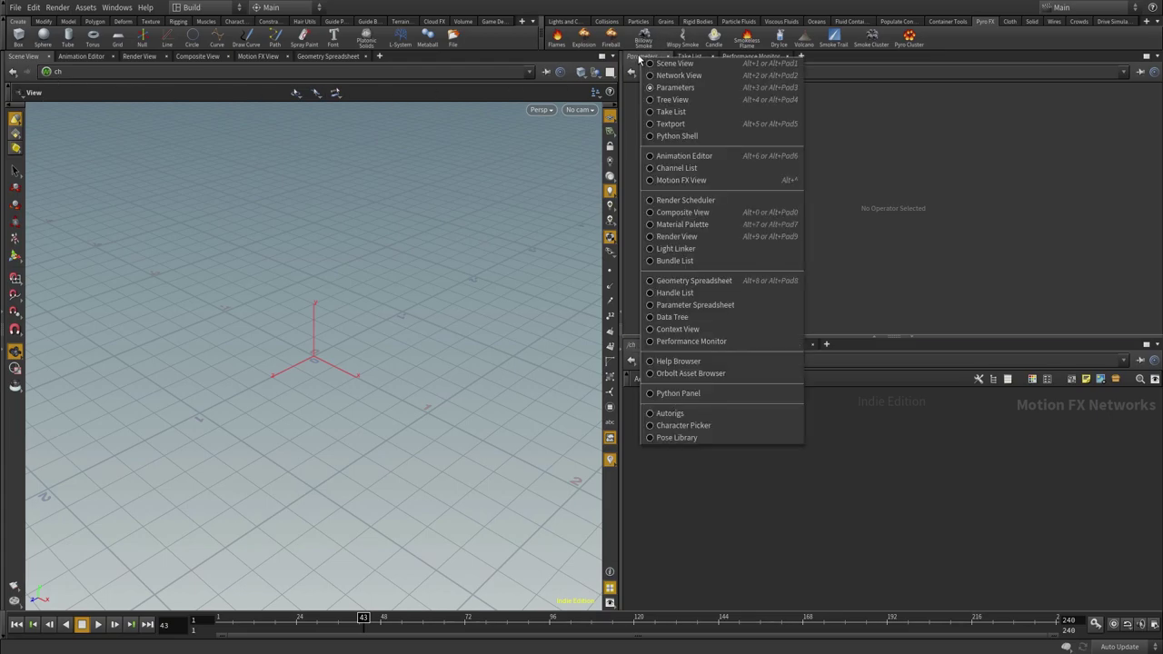
right_click(637, 60)
right_click(638, 60)
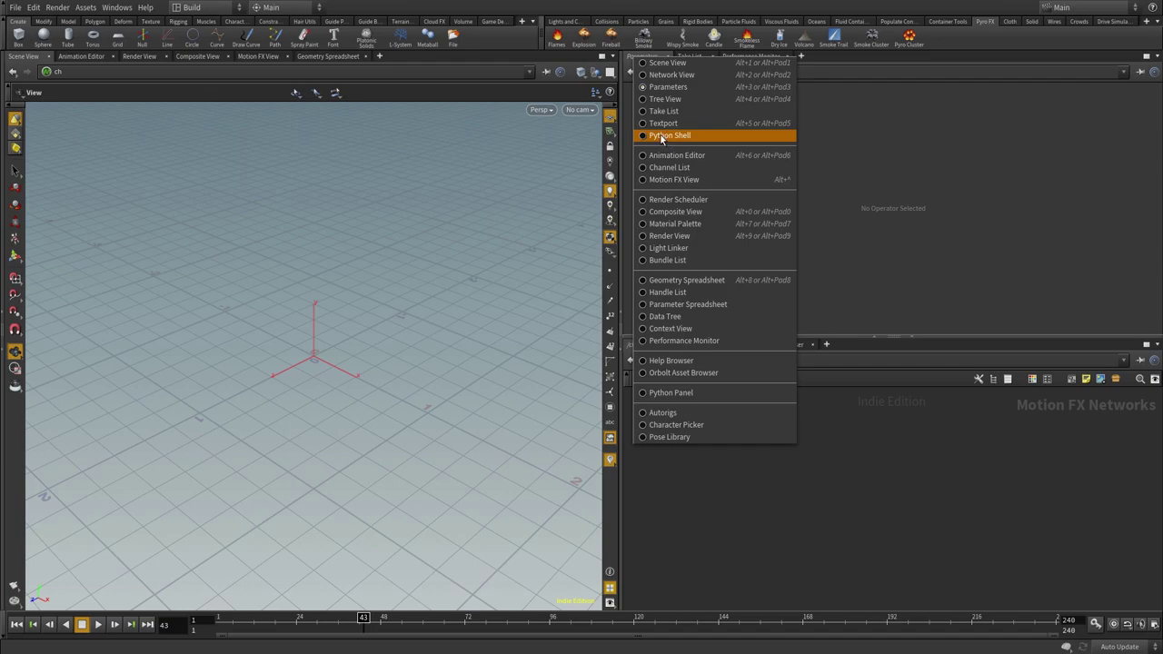
left_click(661, 138)
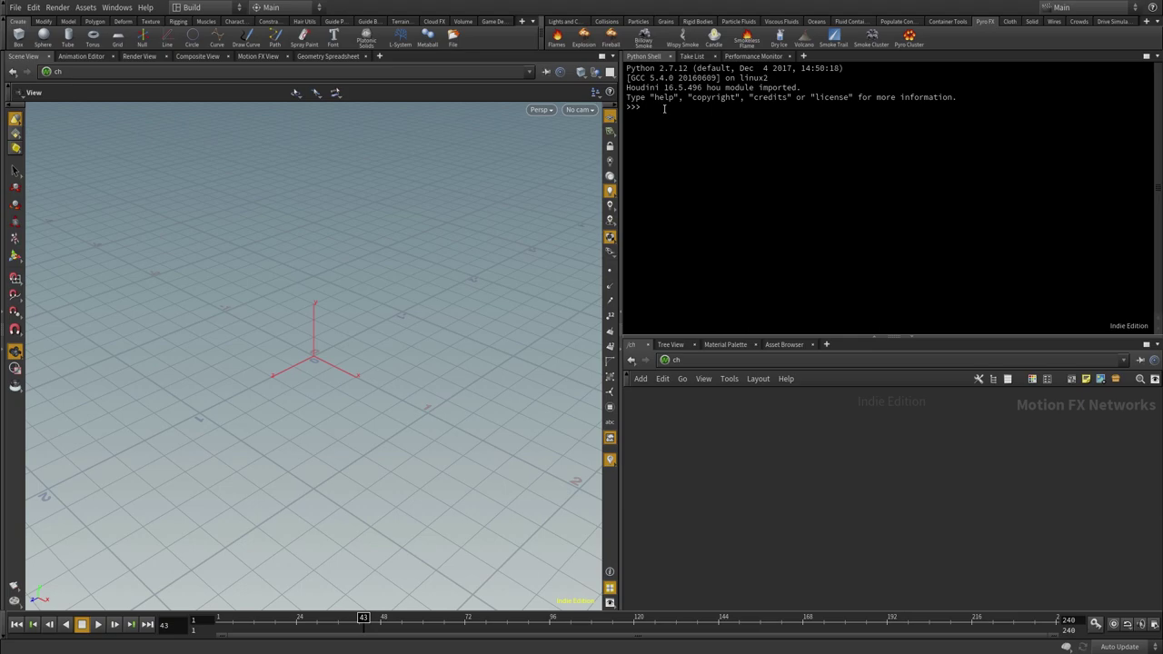
left_click(664, 108)
type("1 ")
type("+ 2")
key("Return")
left_click(648, 60)
Restore Parameters in the upper-right pane and browse the pane-type lists without changing anything
left_click(704, 85)
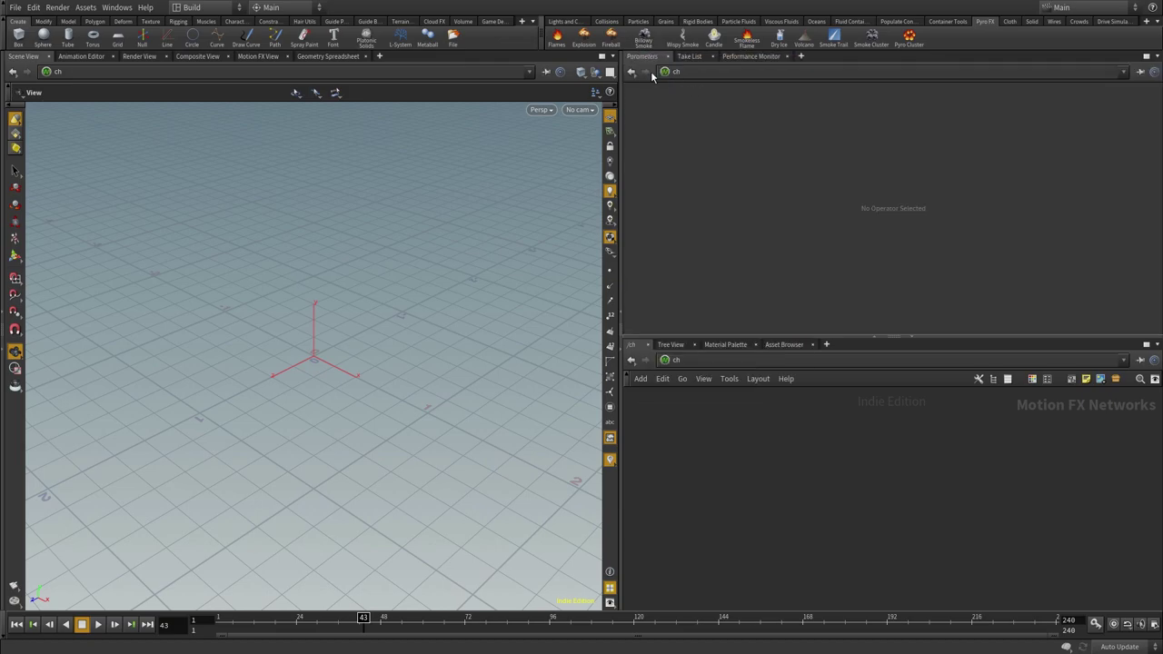
left_click(697, 59)
left_click(652, 122)
left_click(673, 348)
left_click(647, 440)
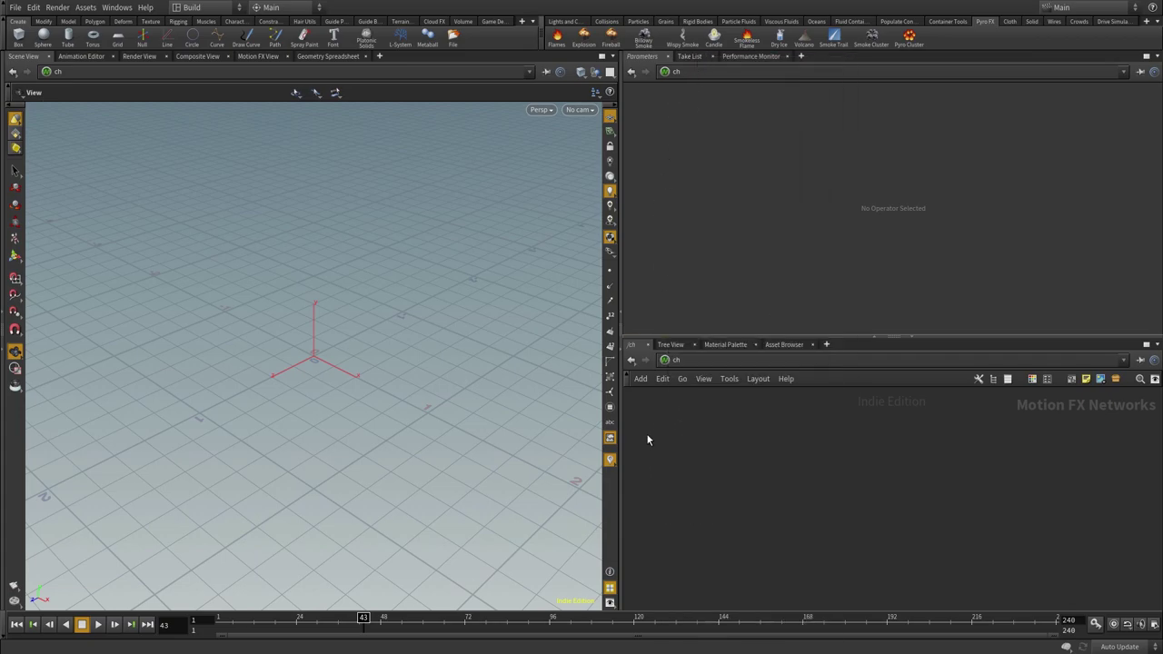
left_click(781, 348)
left_click(710, 452)
Close the Performance Monitor tab, add a new Parameters tab, and retype it as Performance Monitor
left_click(787, 56)
left_click(726, 57)
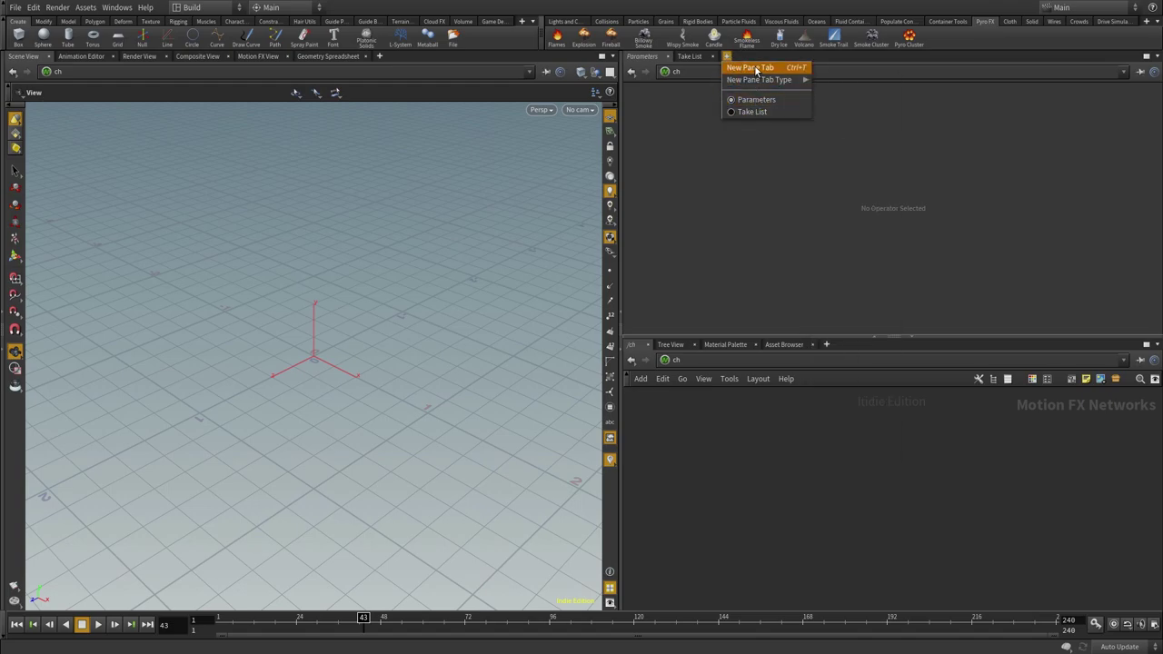
mouse_move(759, 80)
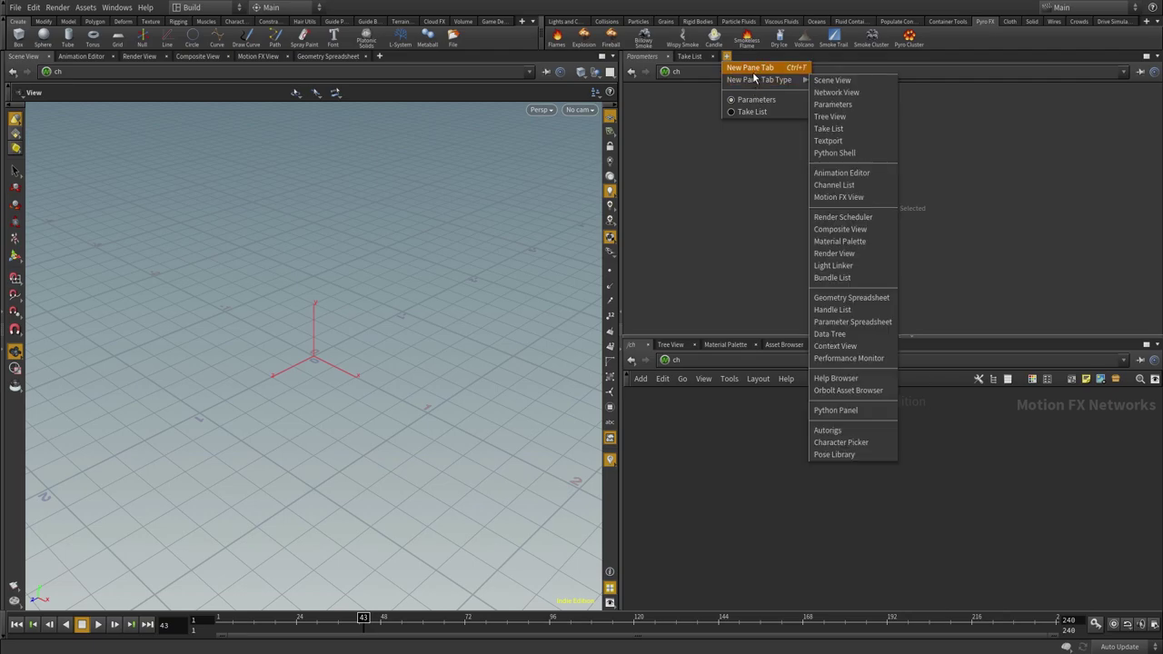
left_click(777, 69)
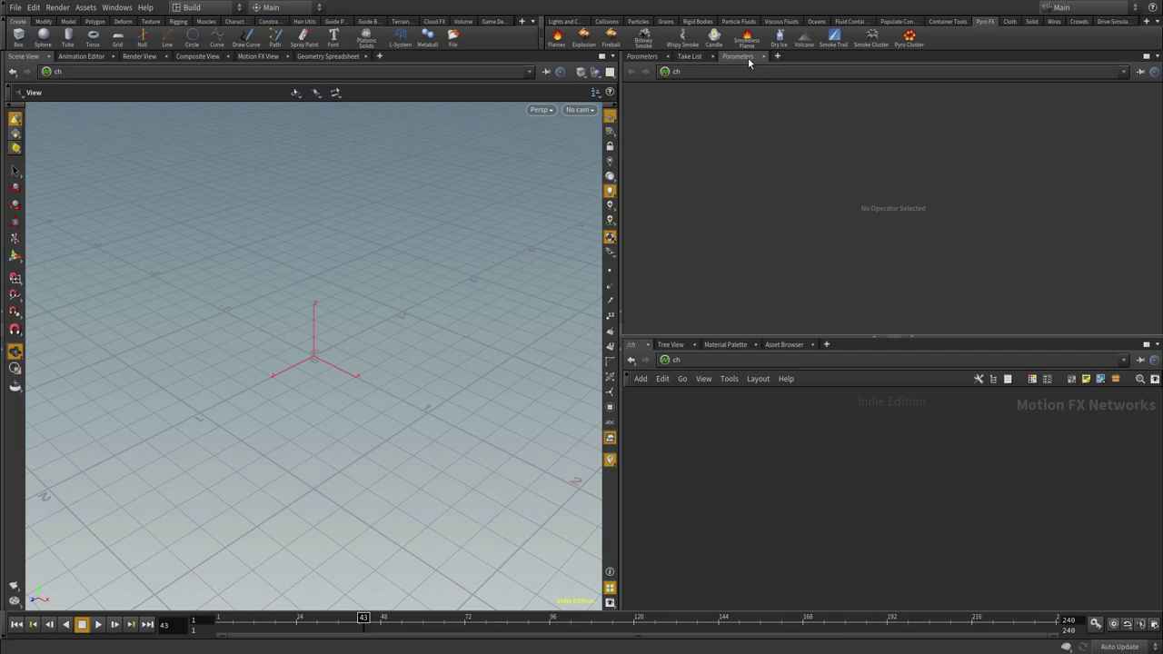
right_click(740, 57)
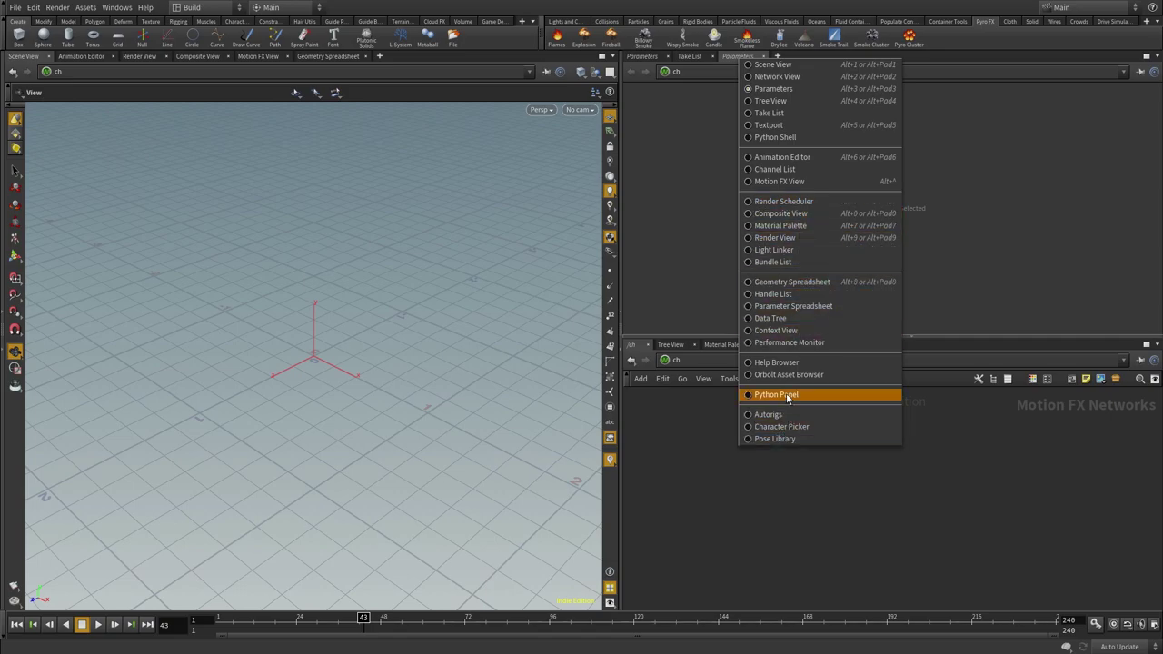
left_click(782, 342)
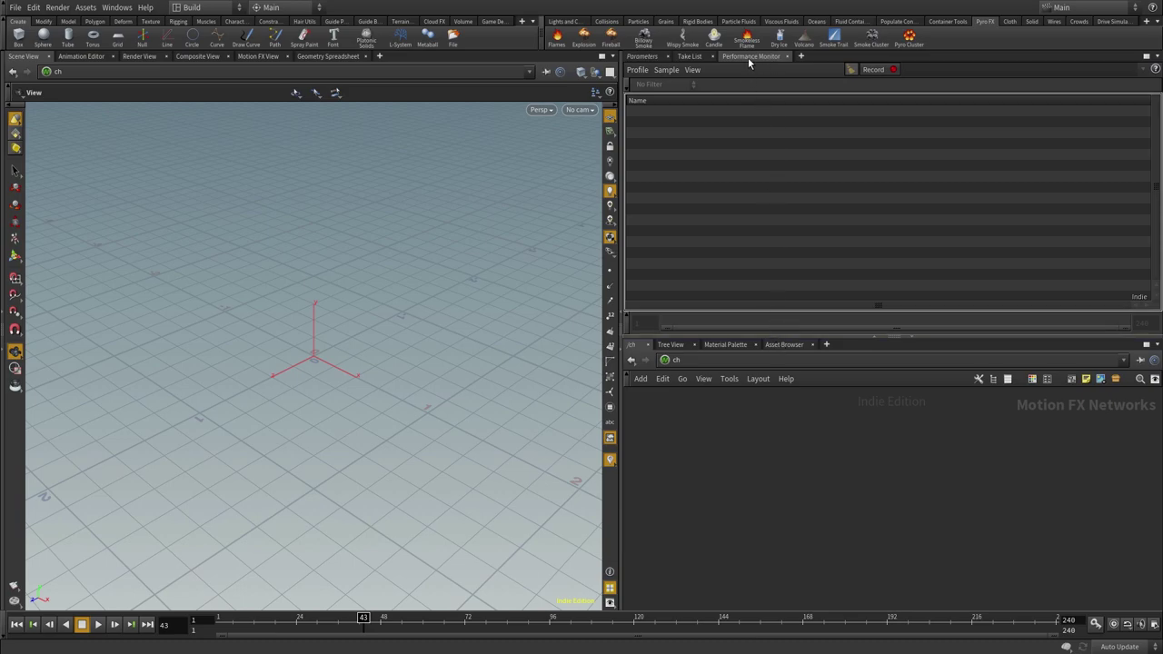
Close that Performance Monitor tab and add a Context View tab in its place
left_click(787, 55)
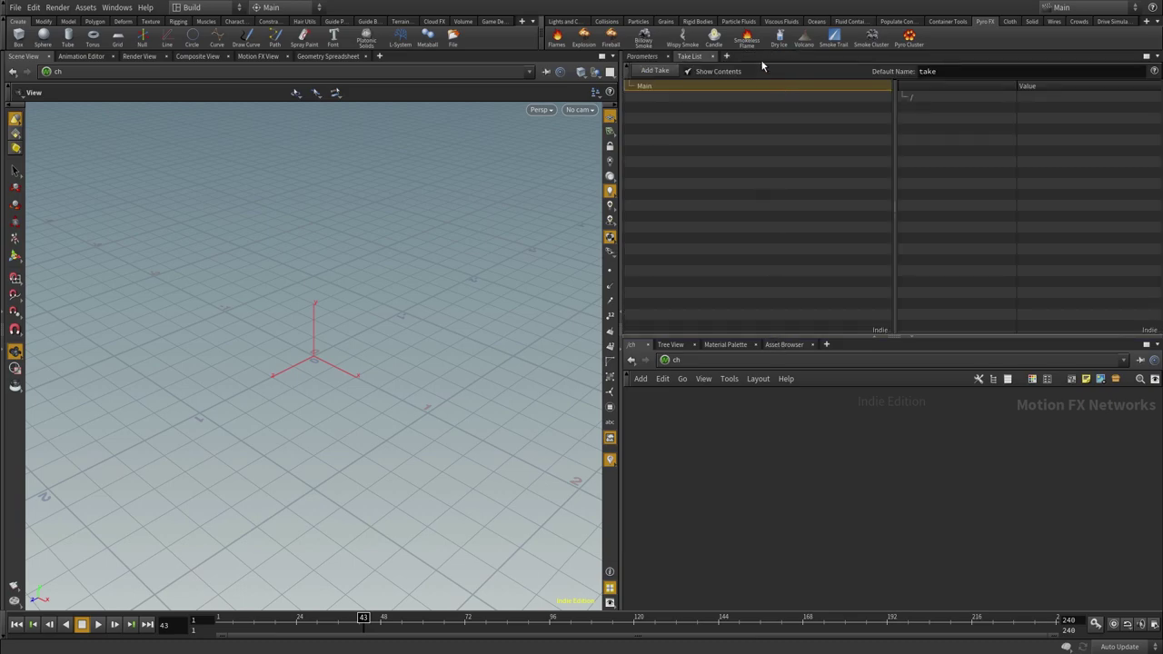
left_click(726, 56)
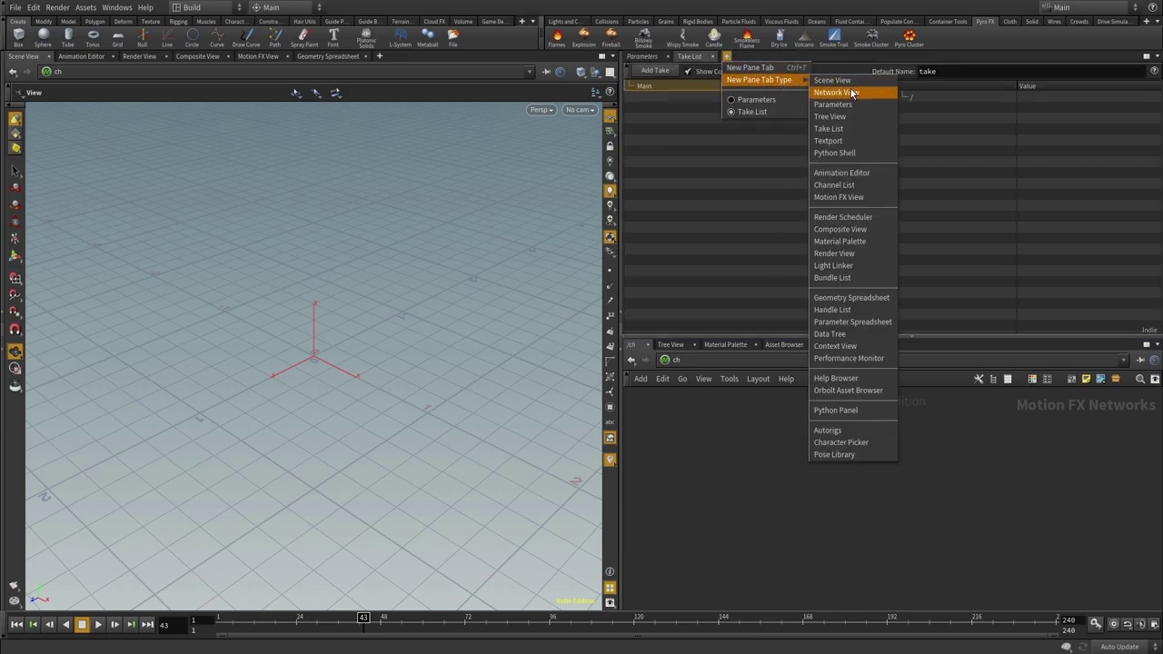
mouse_move(759, 80)
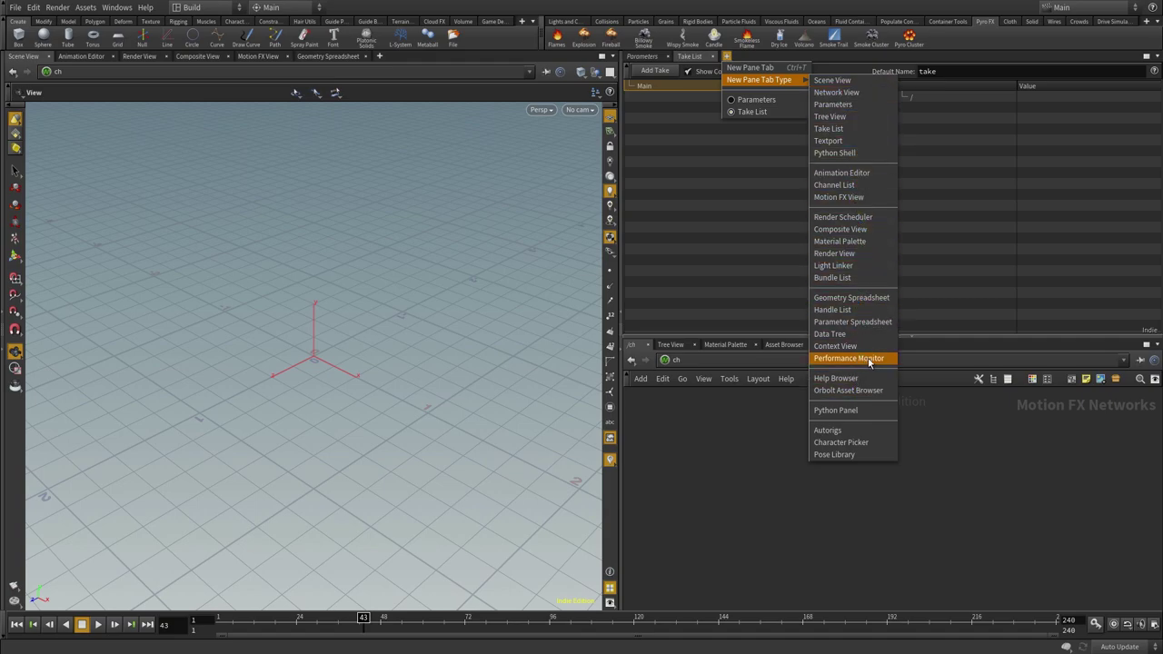
left_click(874, 359)
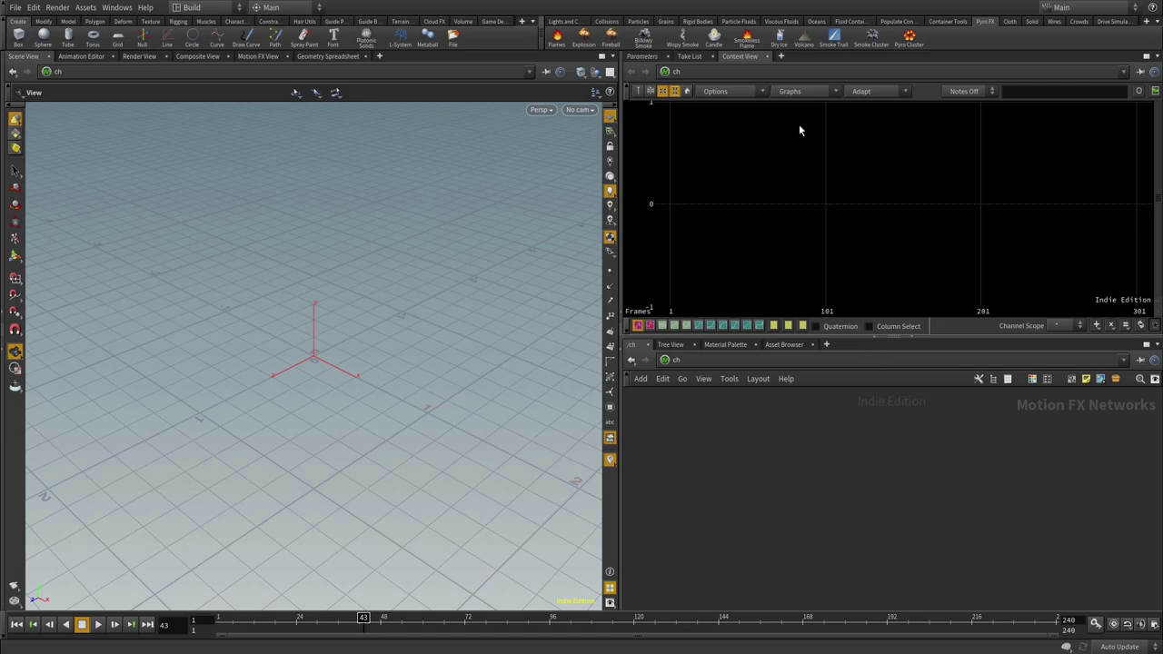
Retype the Context View tab as Scene View, then as Performance Monitor, and compare it with Parameters
left_click(742, 60)
left_click(746, 62)
left_click(745, 61)
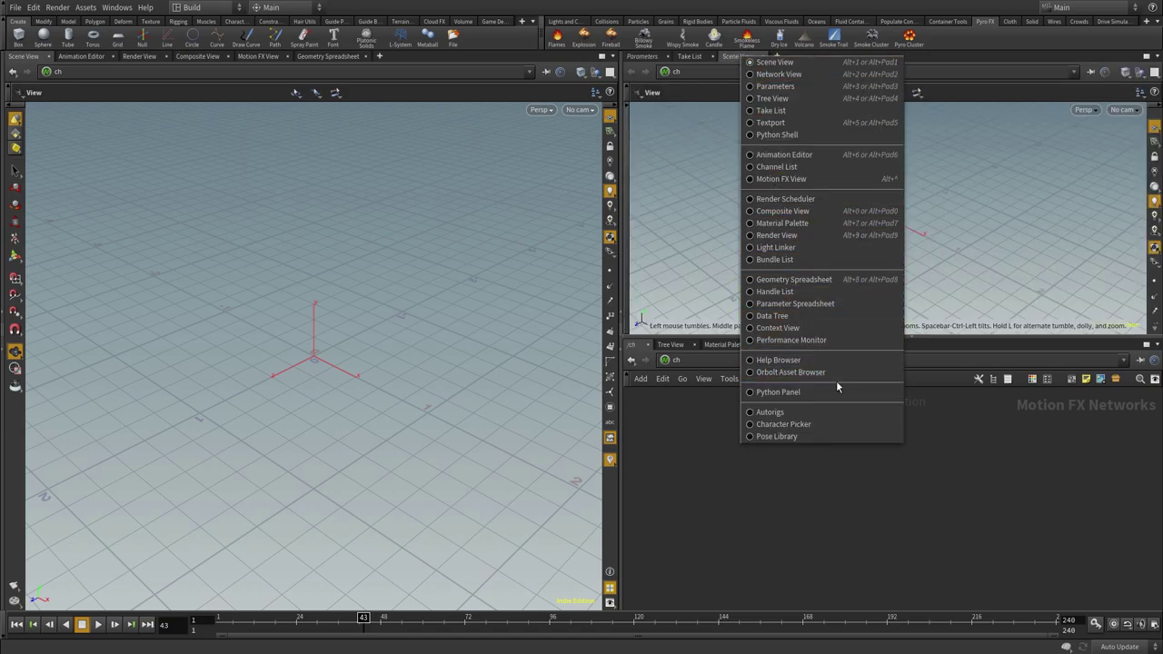
left_click(800, 340)
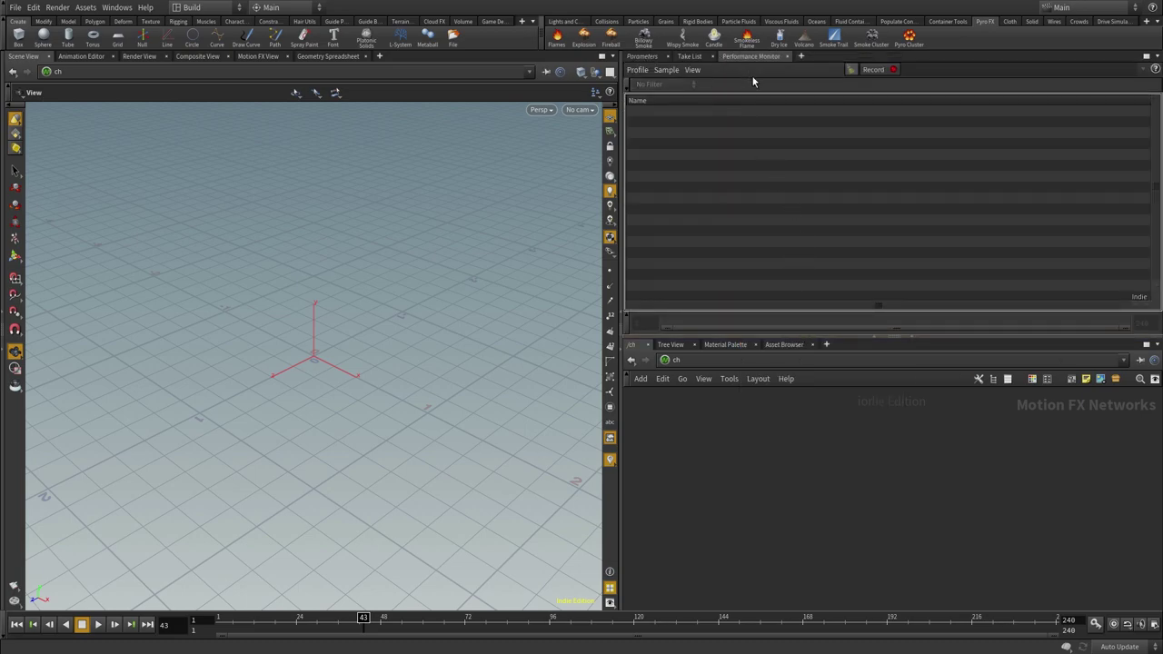
left_click(644, 58)
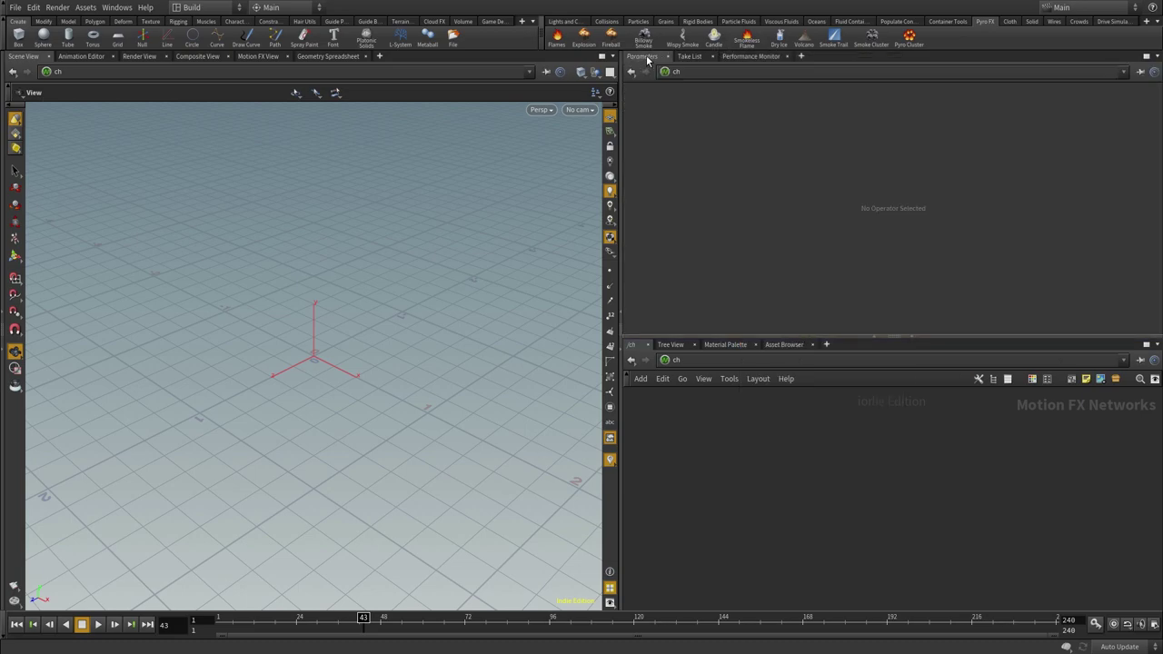
left_click(752, 58)
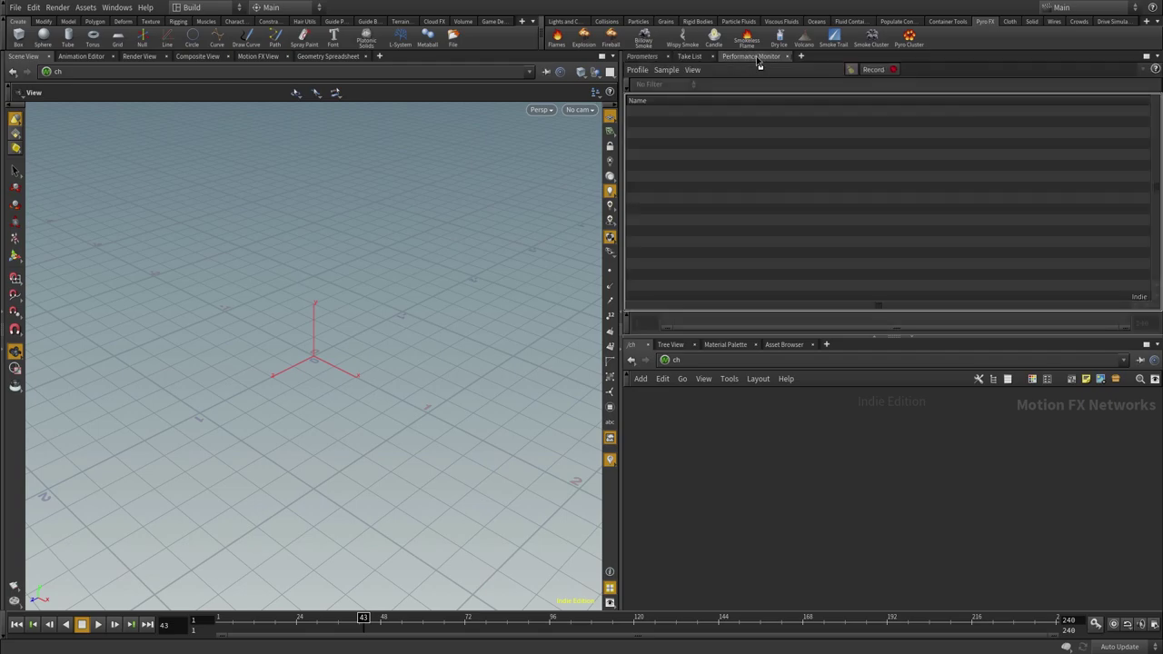
Move the Performance Monitor tab before Take List, into the lower pane and back, then show /ch and Parameters
left_click_drag(760, 58, 701, 70)
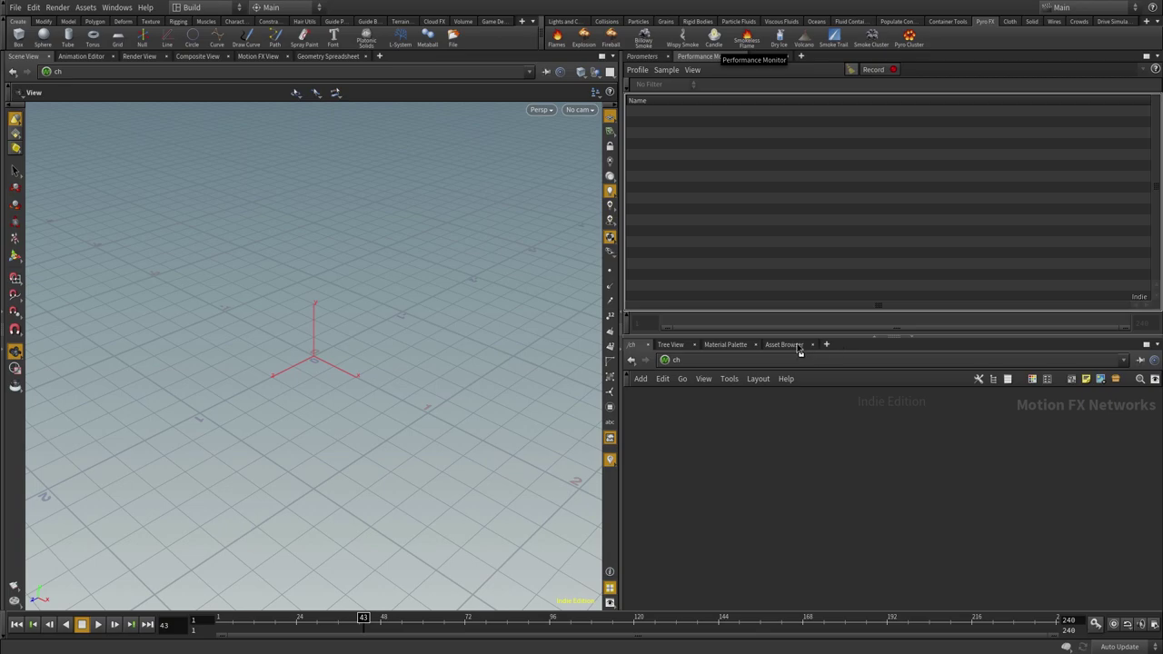
left_click_drag(825, 350, 823, 351)
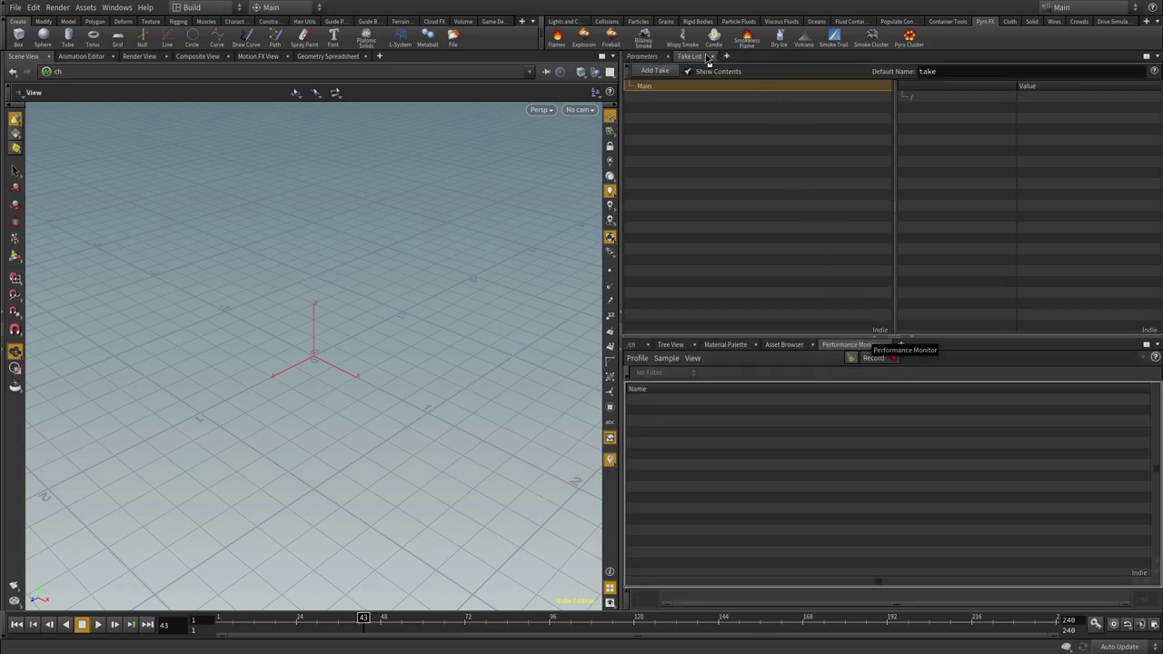
left_click_drag(709, 60, 777, 109)
left_click(633, 345)
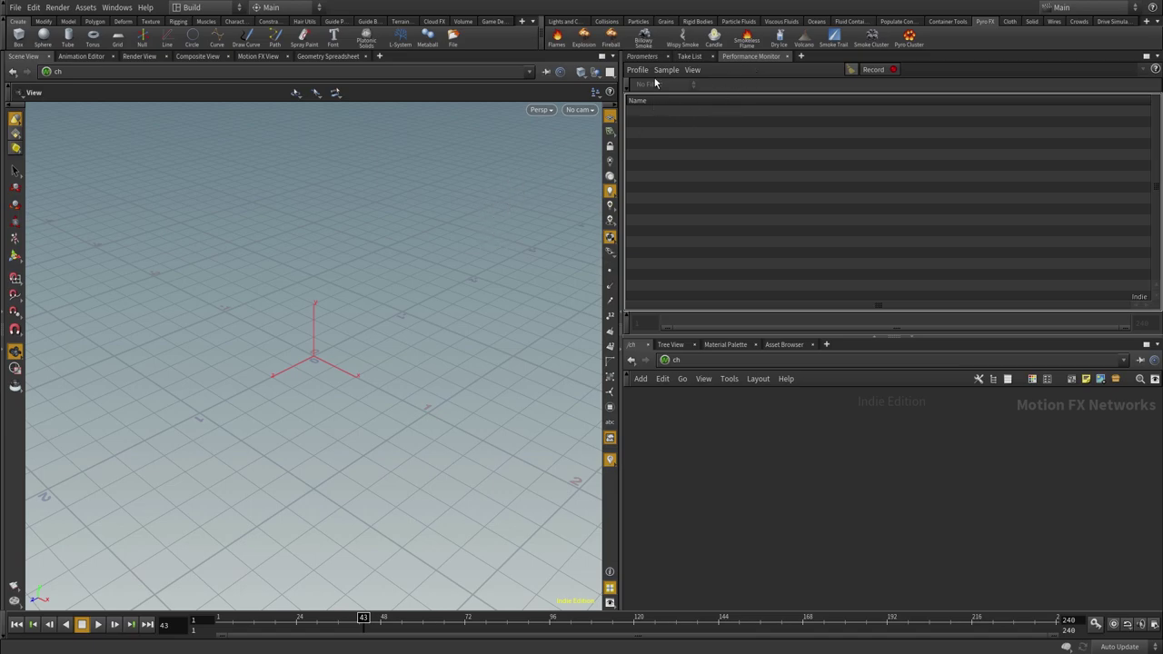
left_click(642, 56)
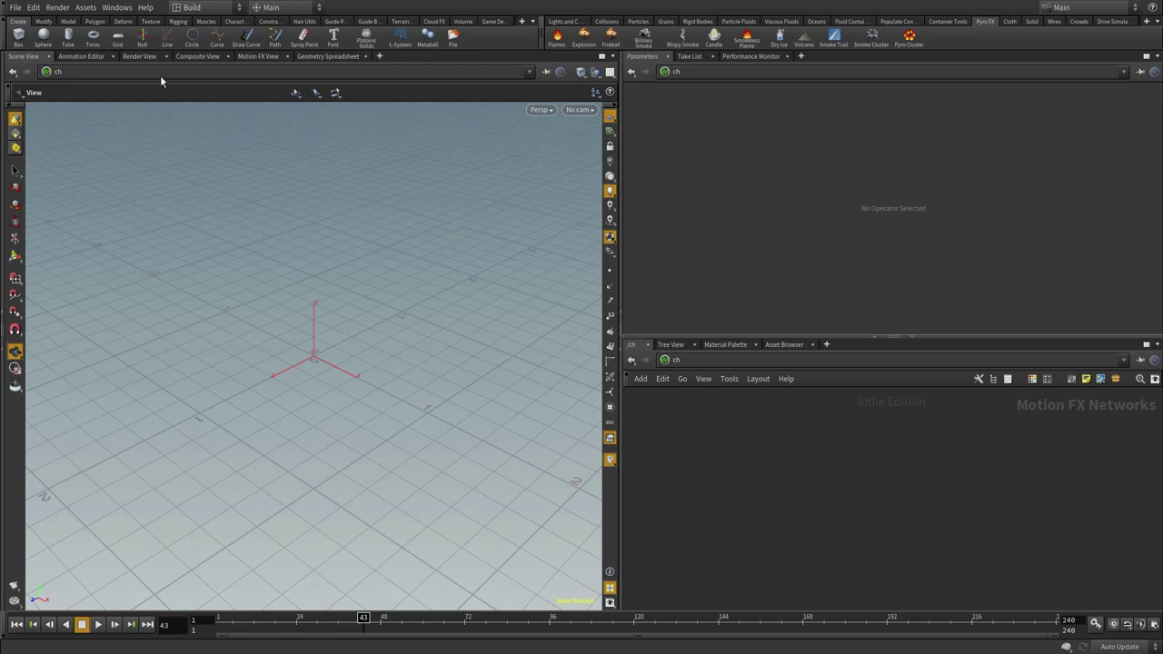
Load the Animate desktop layout and pan the Right orthographic viewport sideways
left_click(225, 10)
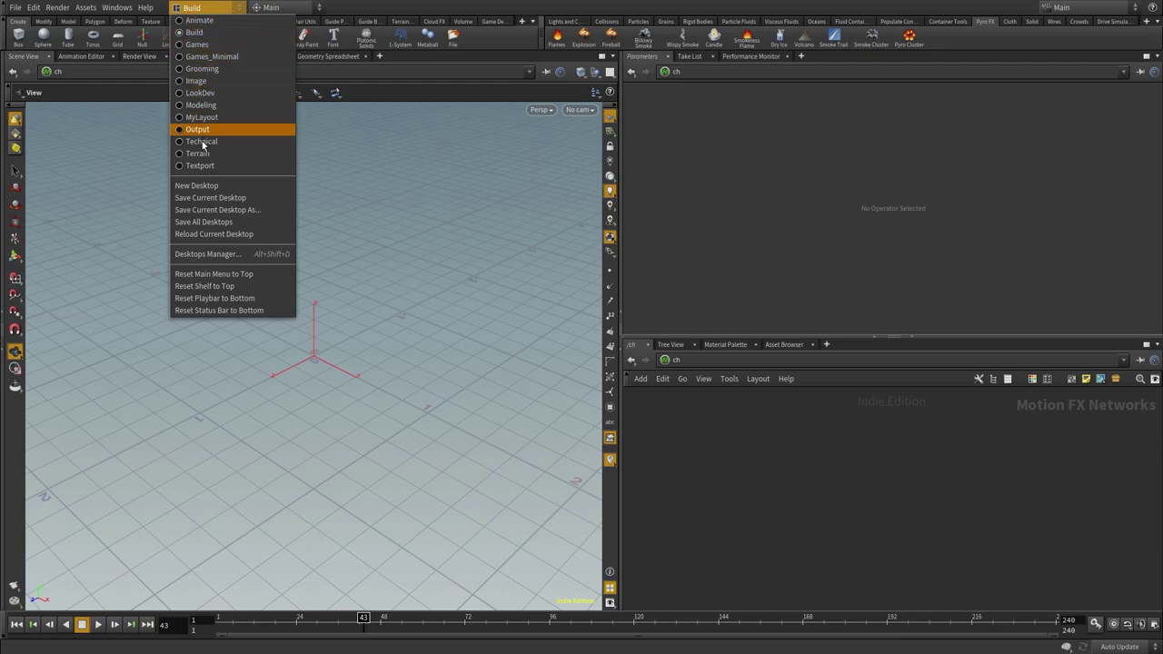
left_click(201, 21)
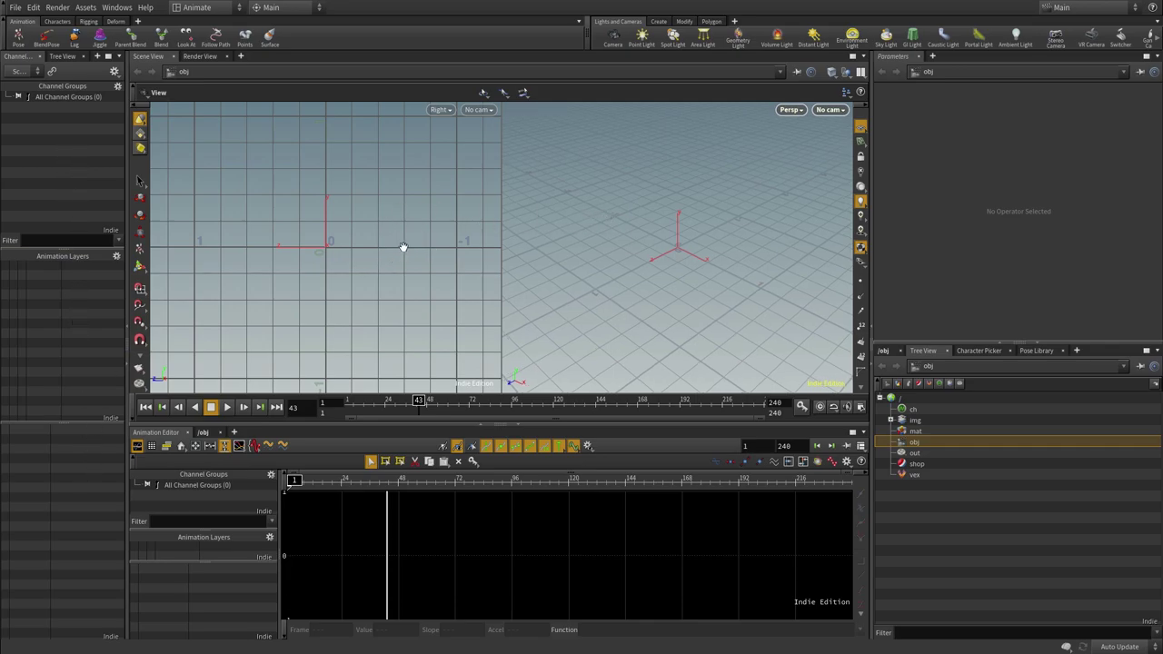
middle_click_drag(403, 246, 387, 239)
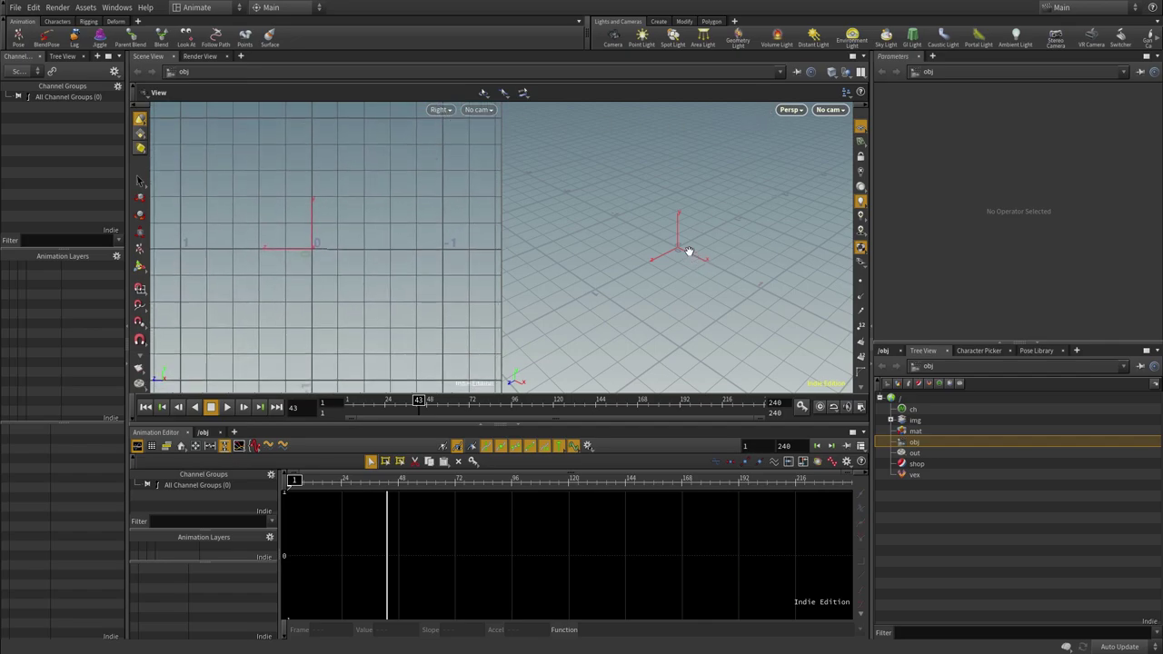
Step through the Games and Grooming desktops to LookDev, then reopen the desktop list
left_click(208, 8)
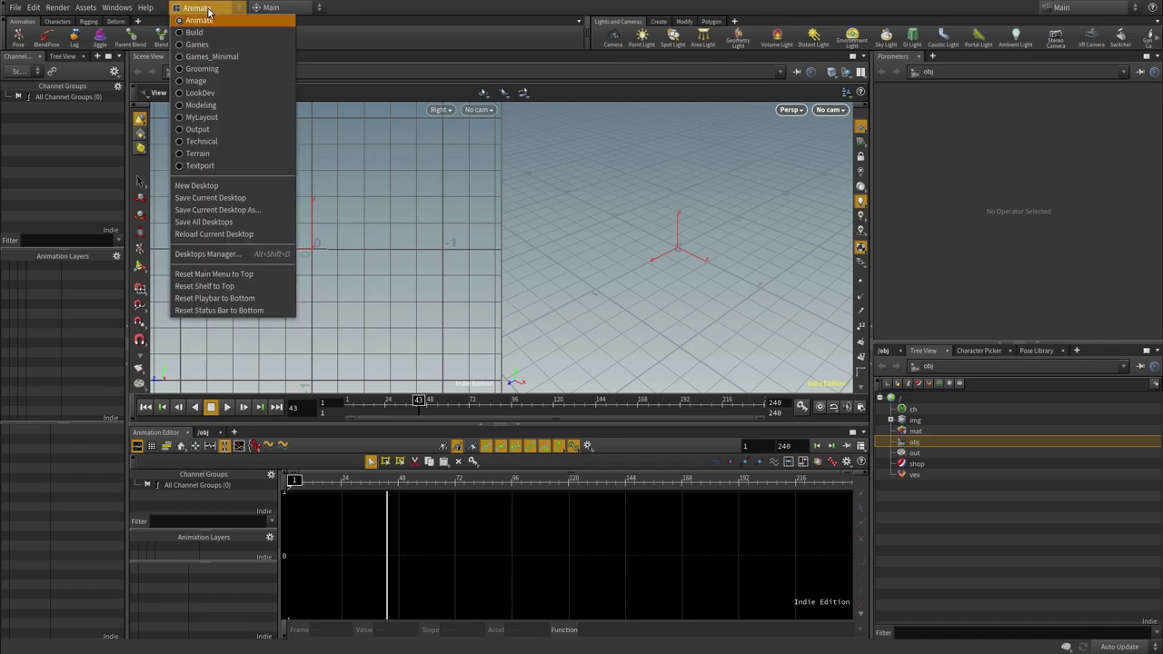
left_click(207, 47)
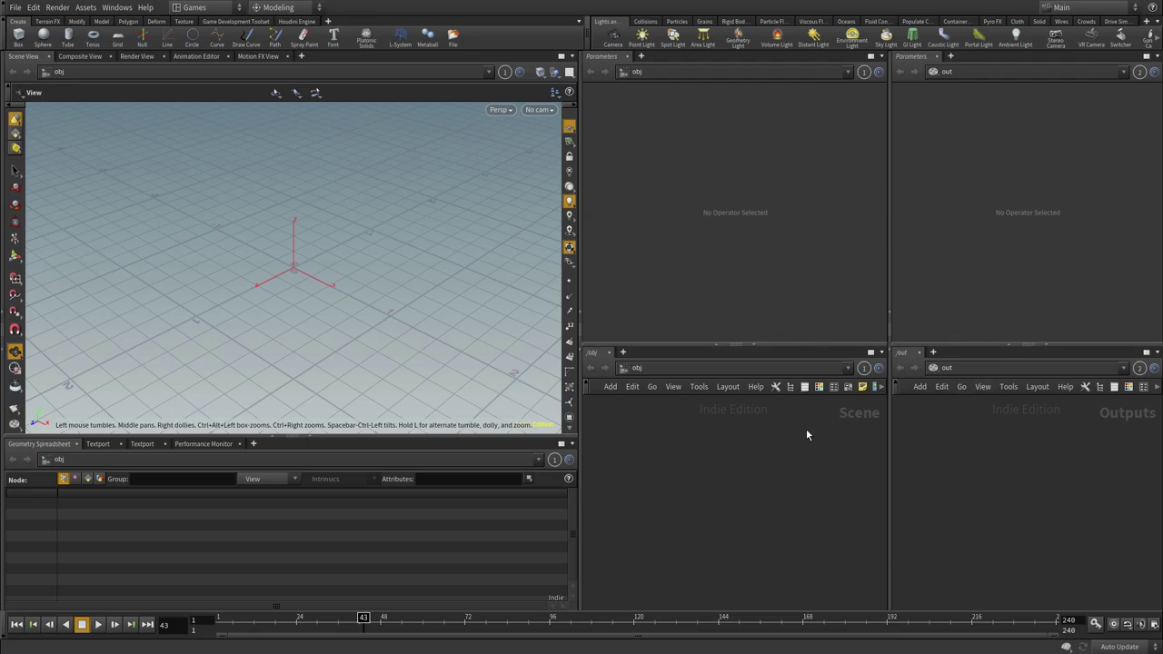
left_click(206, 9)
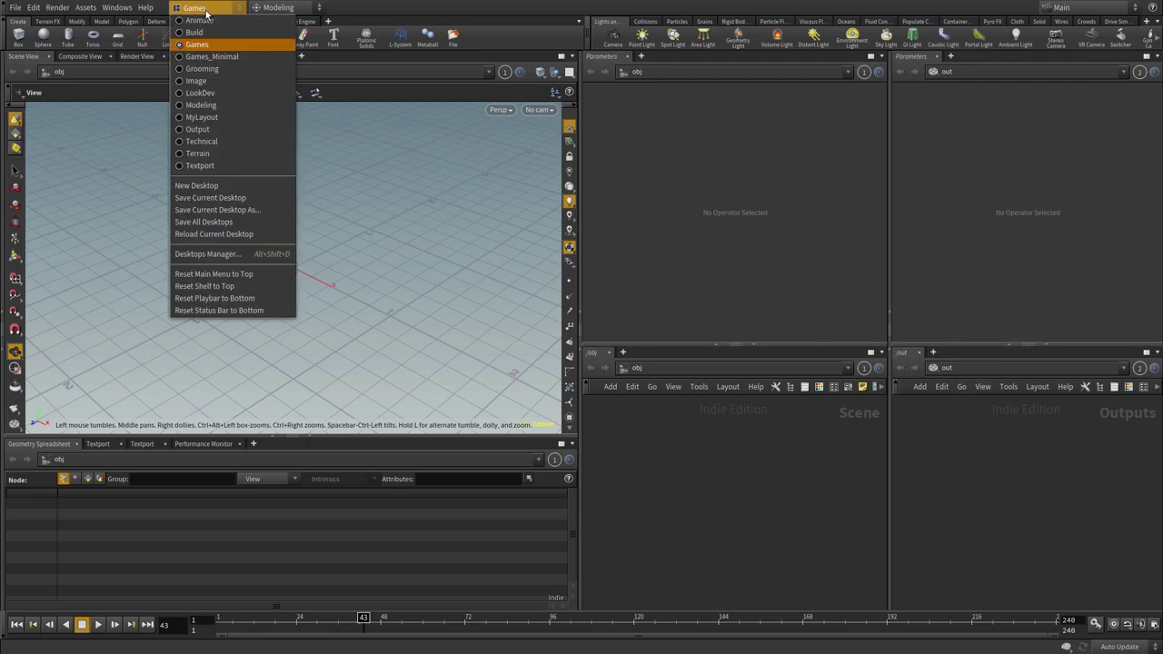
left_click(204, 69)
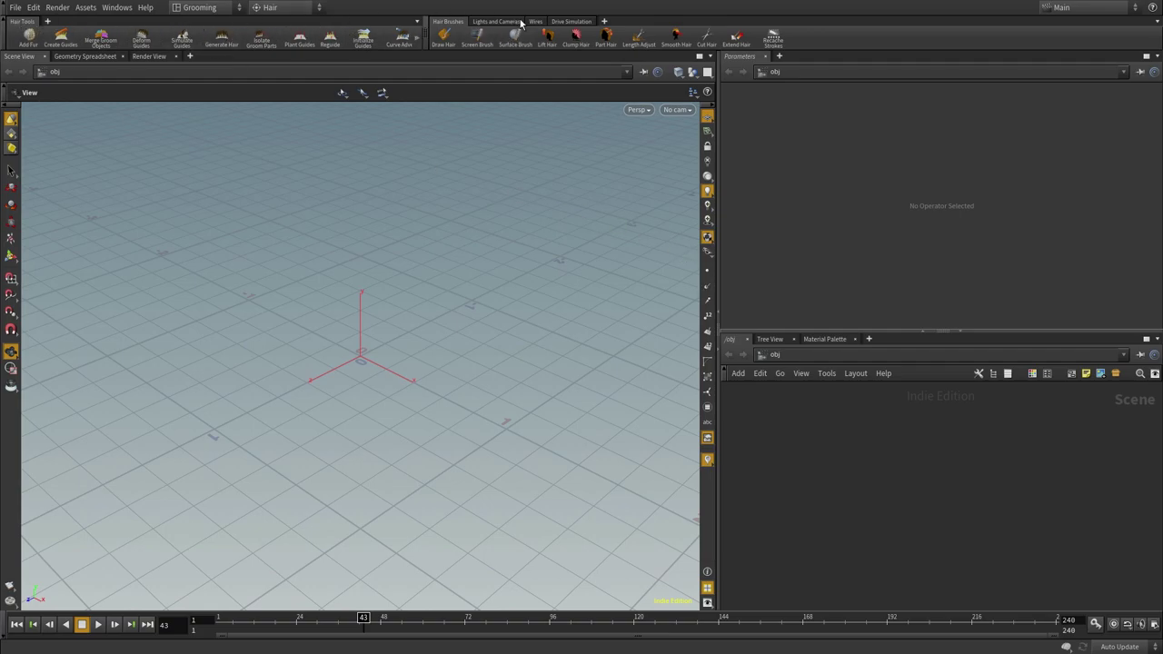
left_click(213, 7)
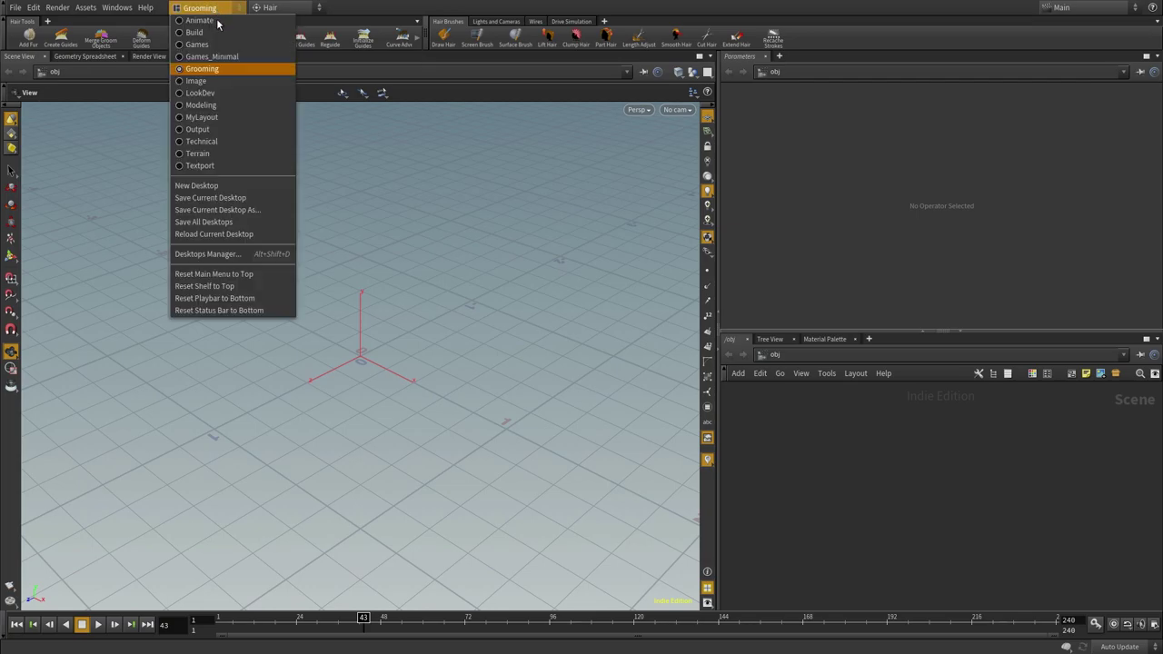
left_click(209, 98)
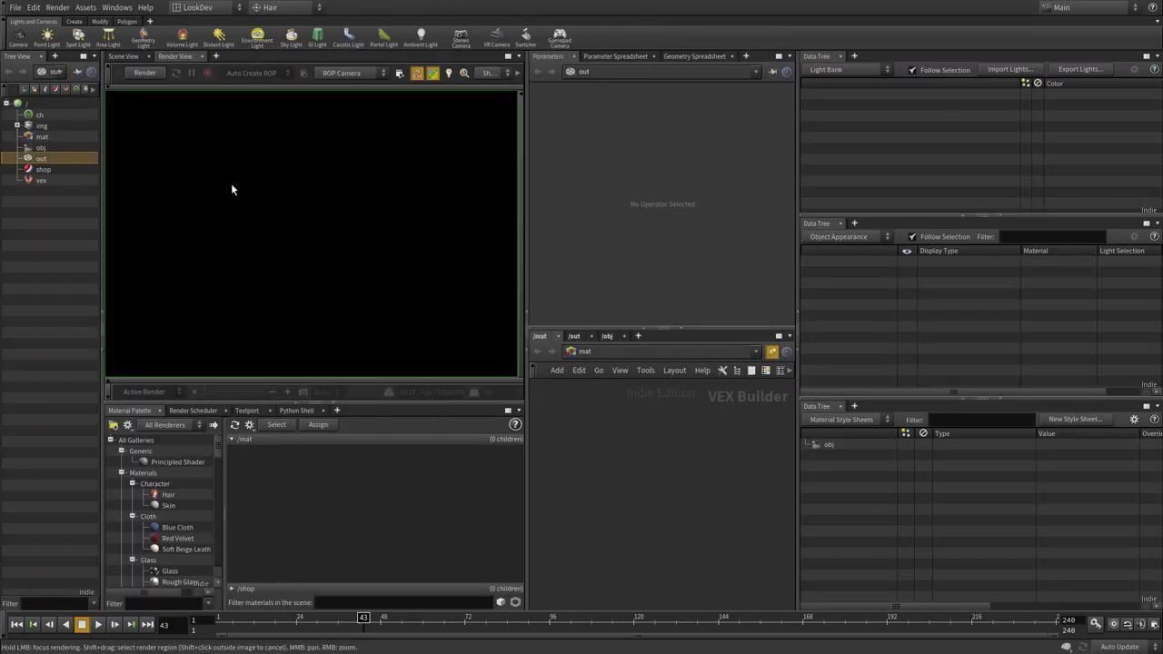
left_click(204, 7)
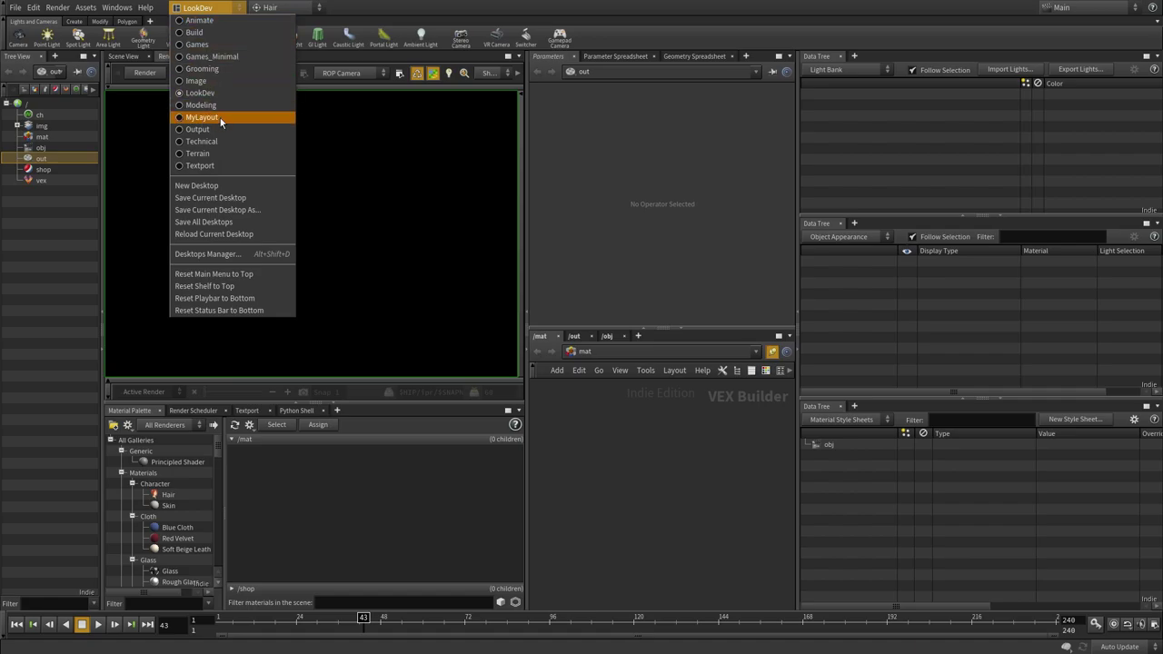
Switch briefly to the MyLayout desktop, then return to the Build desktop
left_click(209, 119)
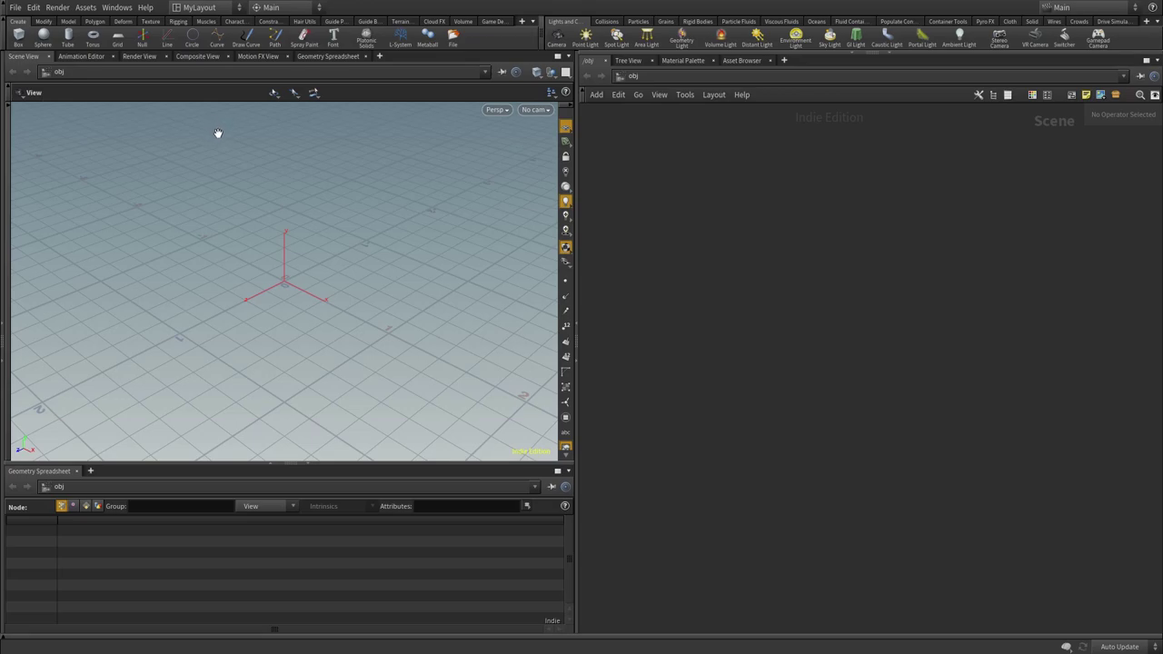
left_click(208, 11)
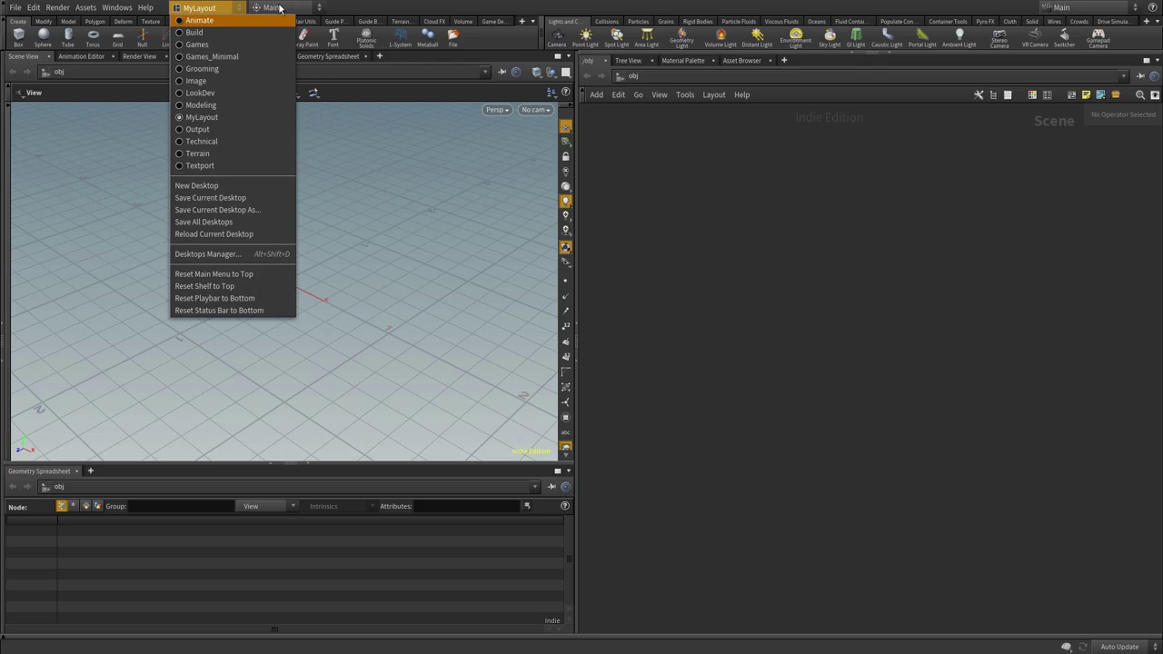
left_click(179, 37)
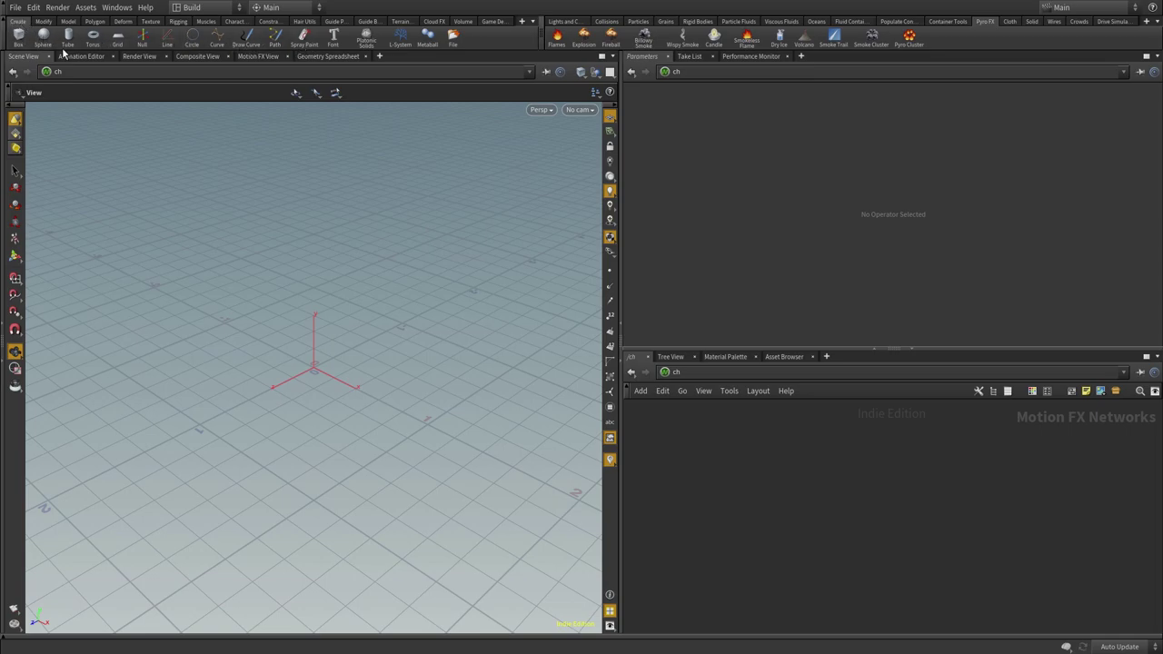
left_click(41, 22)
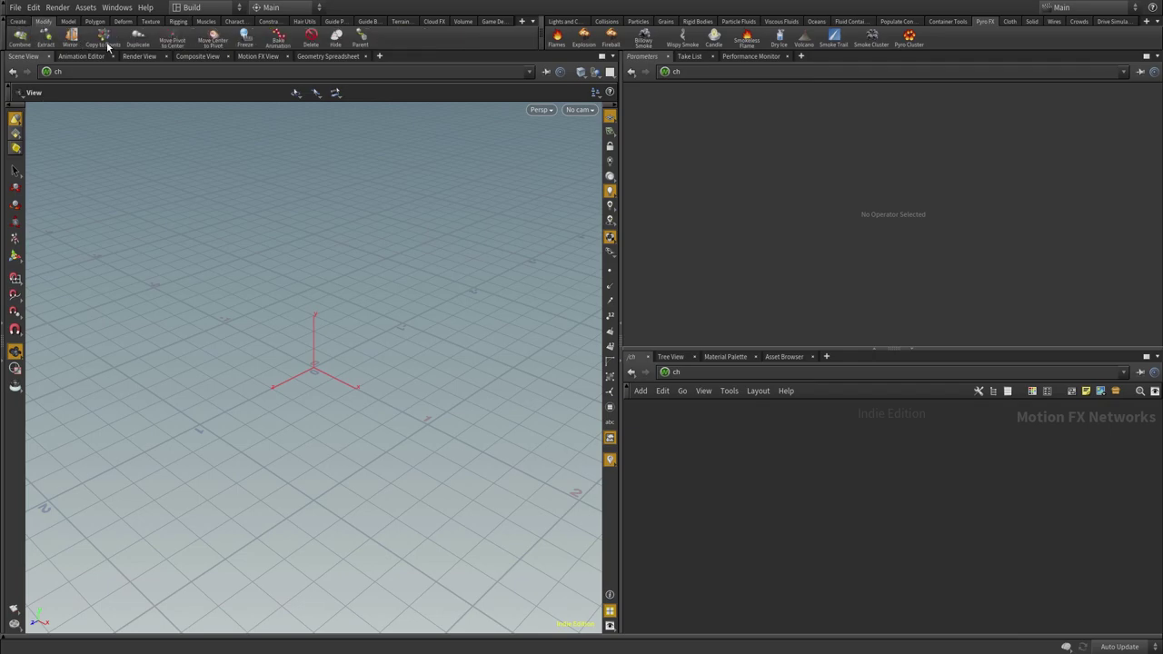
left_click(68, 21)
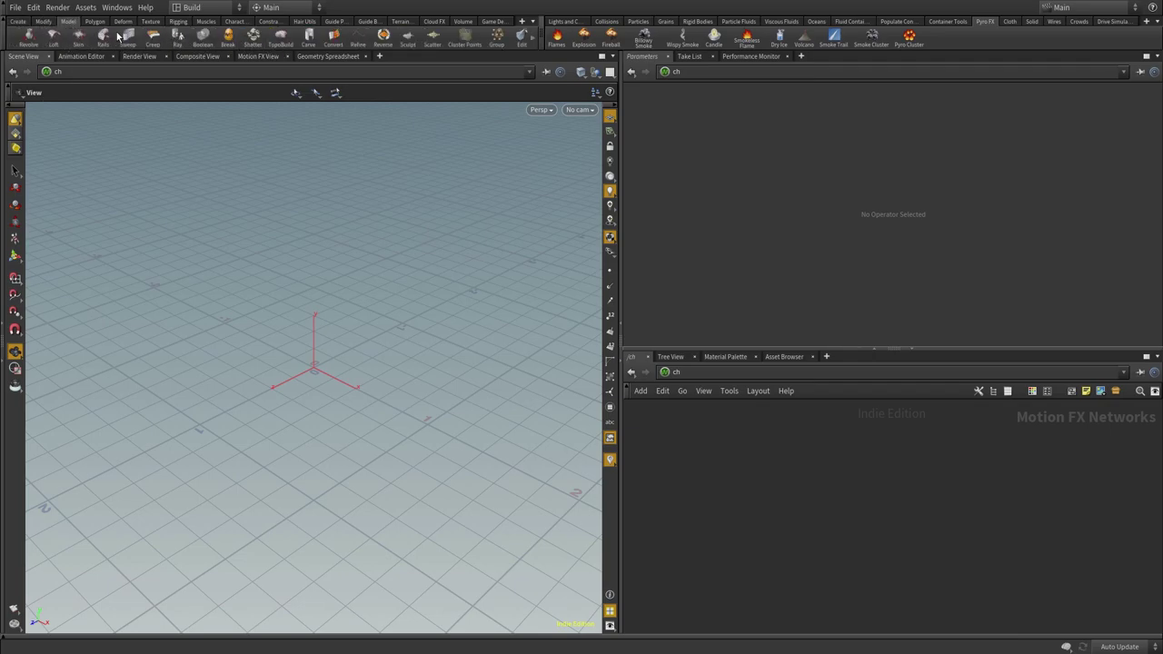
left_click(95, 22)
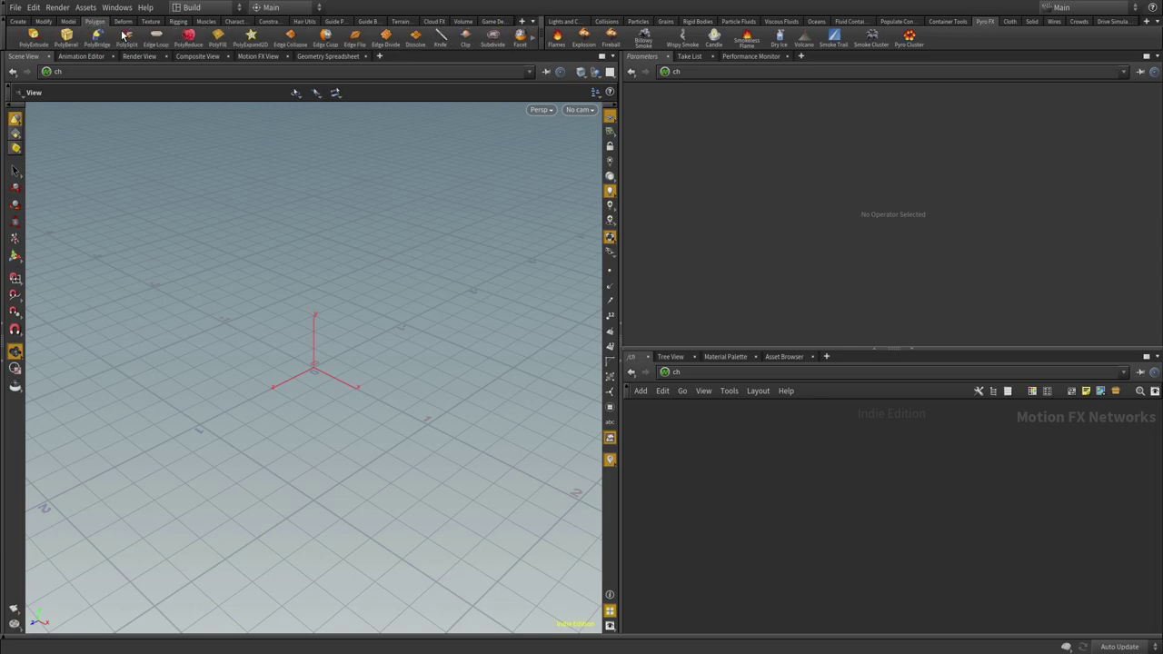
left_click(125, 22)
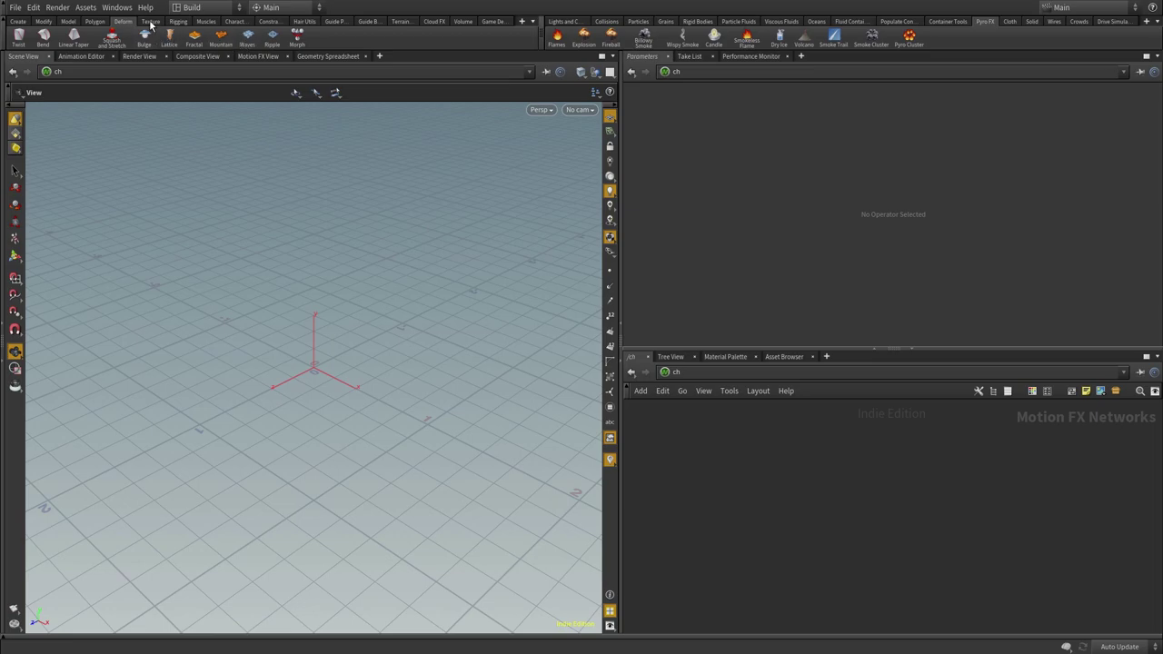
left_click(152, 22)
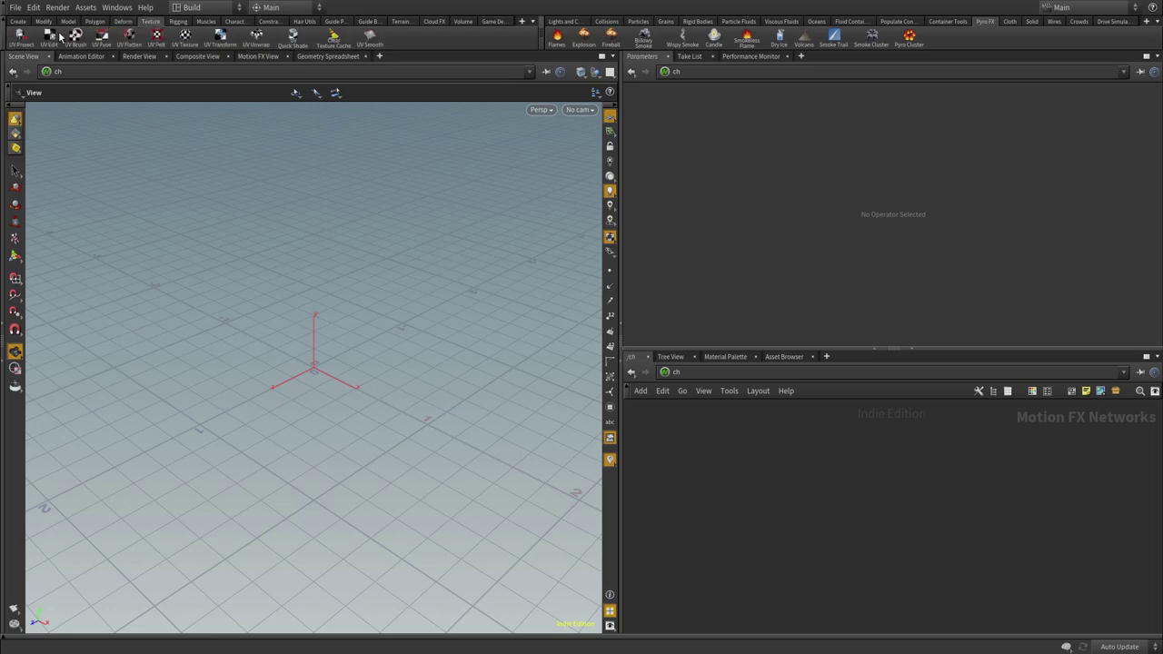
left_click(179, 22)
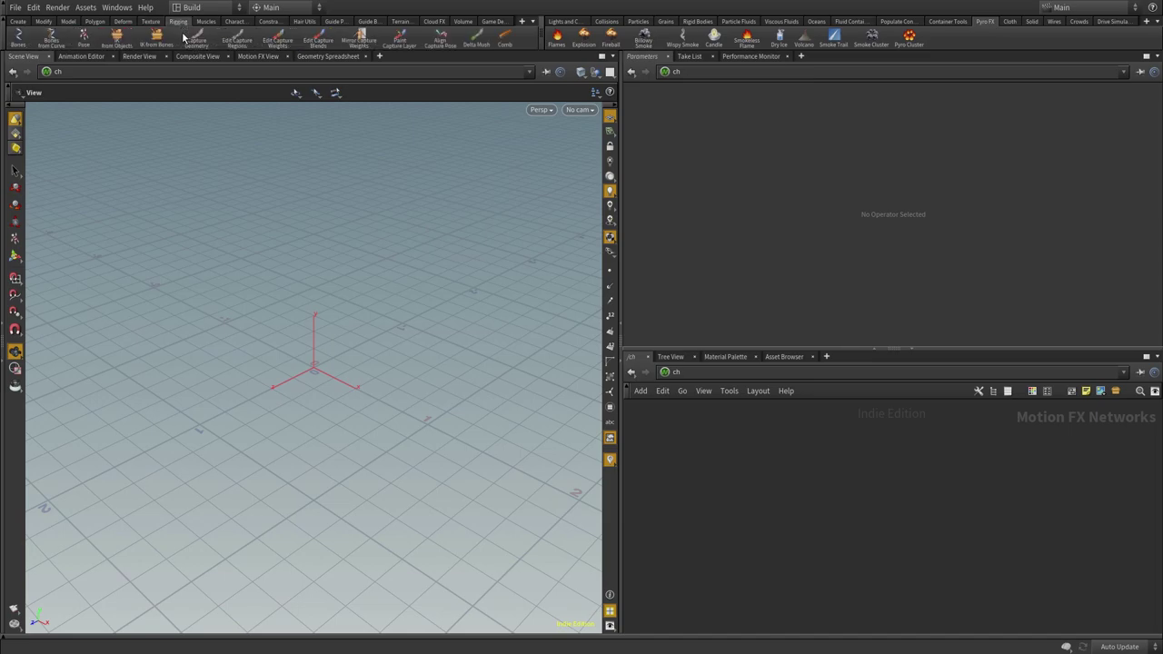
left_click(211, 21)
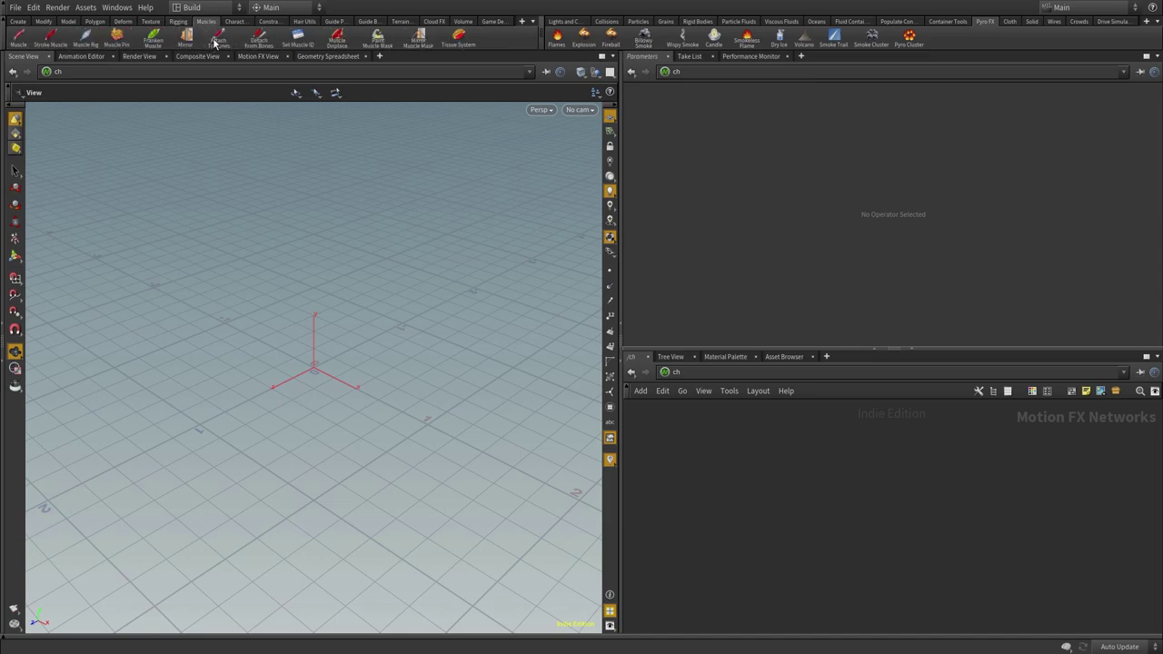
left_click(238, 22)
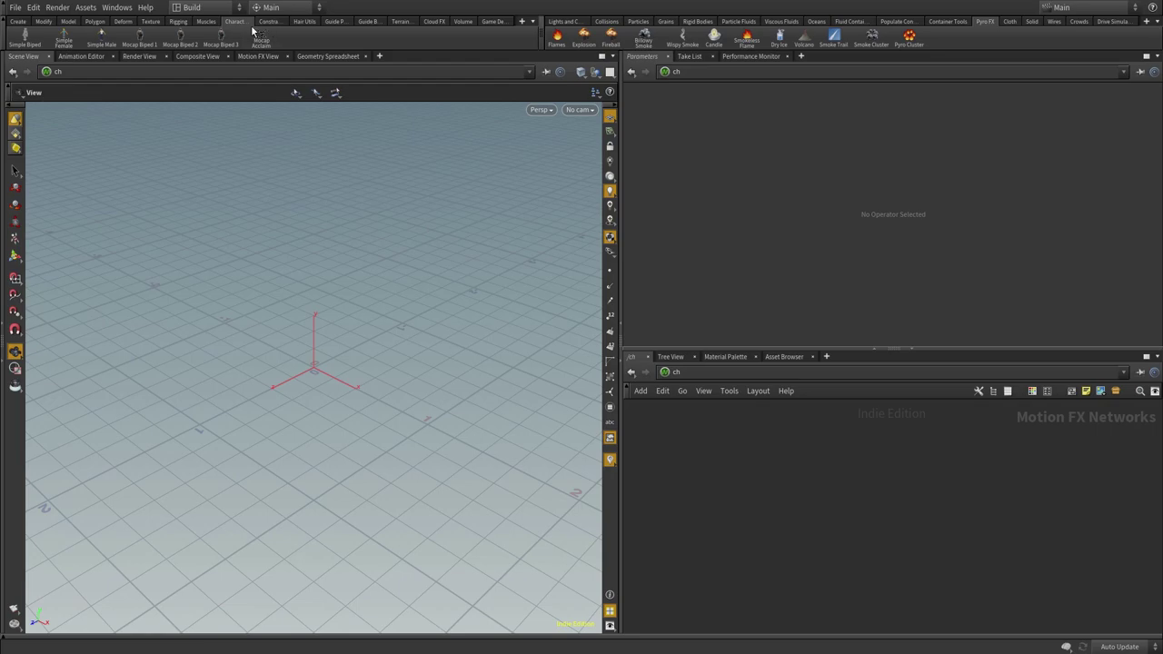
left_click(16, 24)
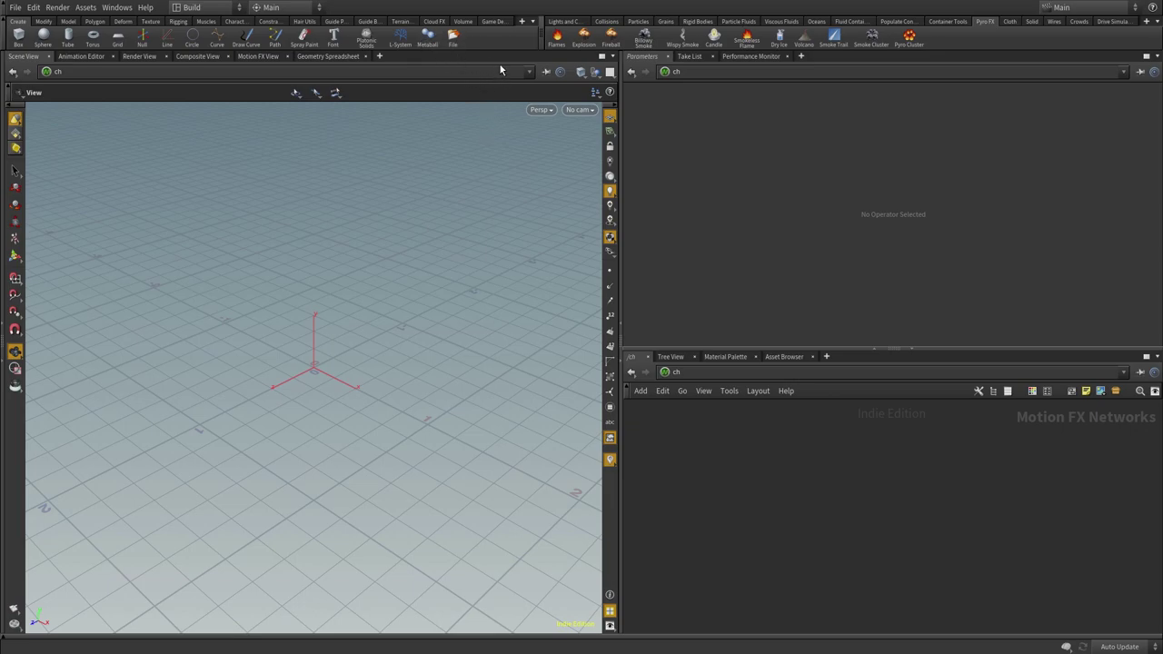
Check the shelf set options, then show the Shelves list with Create as current shelf
left_click(535, 22)
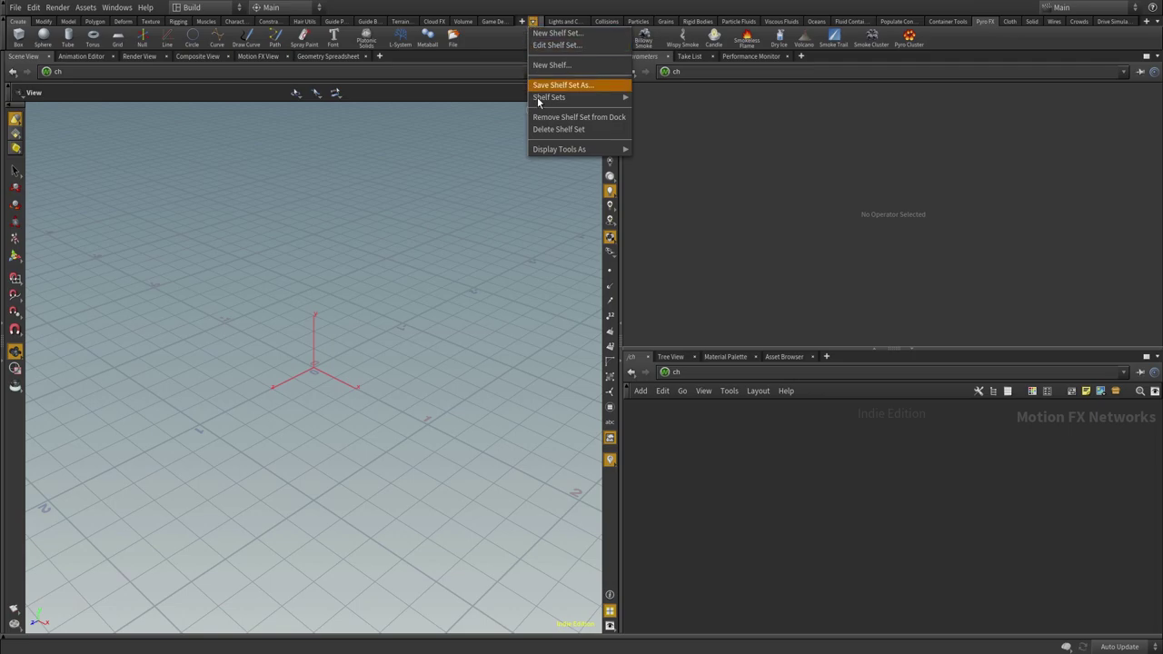
mouse_move(550, 97)
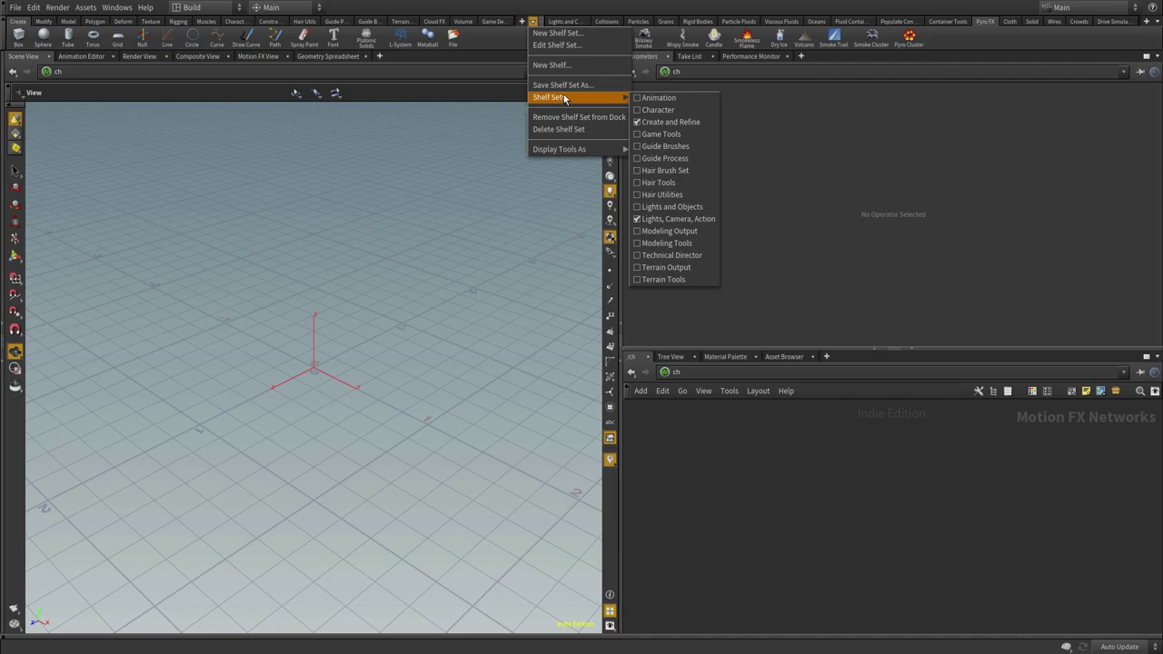
left_click(522, 25)
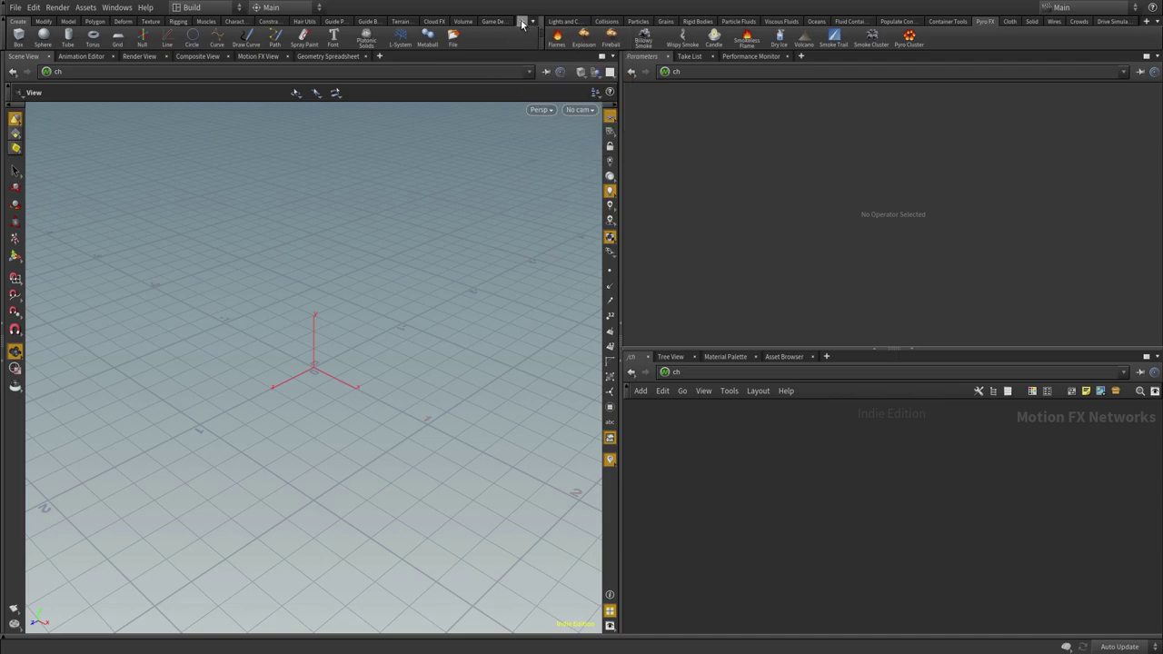
left_click(522, 23)
left_click(523, 23)
left_click(522, 23)
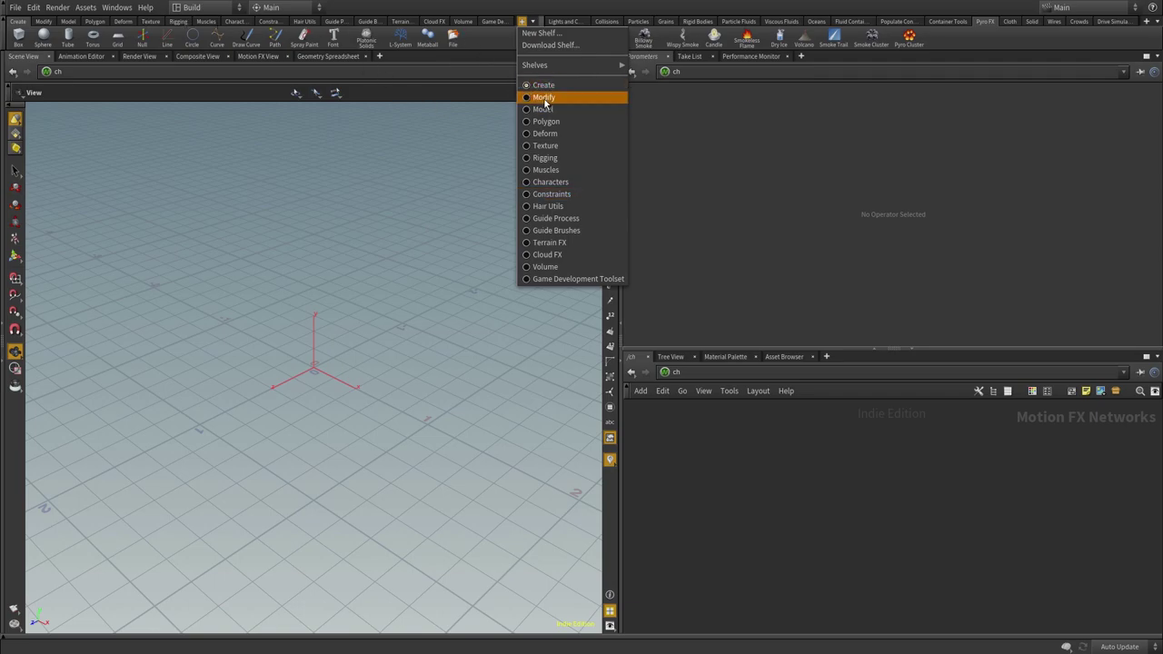
left_click(544, 97)
left_click(521, 22)
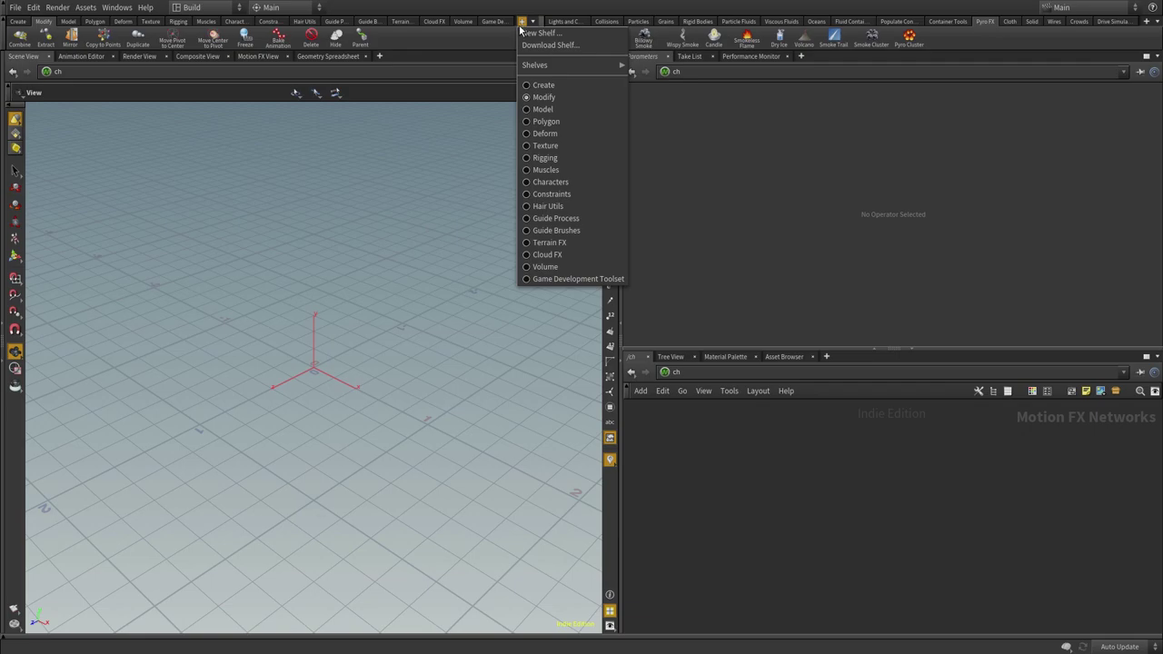
mouse_move(545, 66)
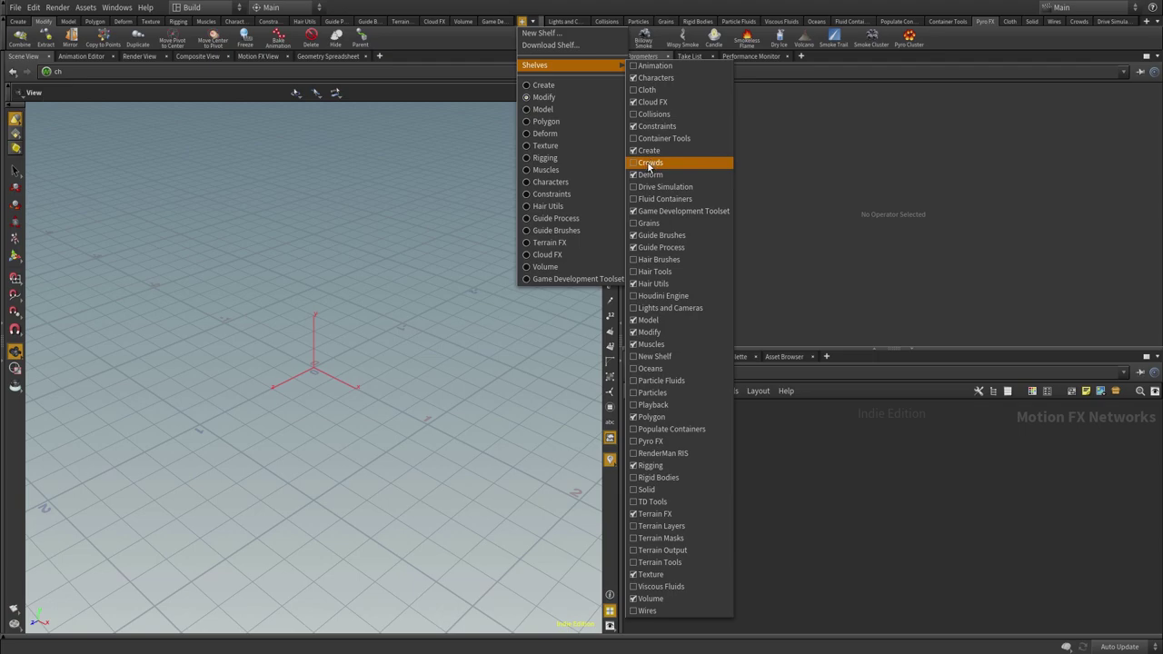
left_click(635, 165)
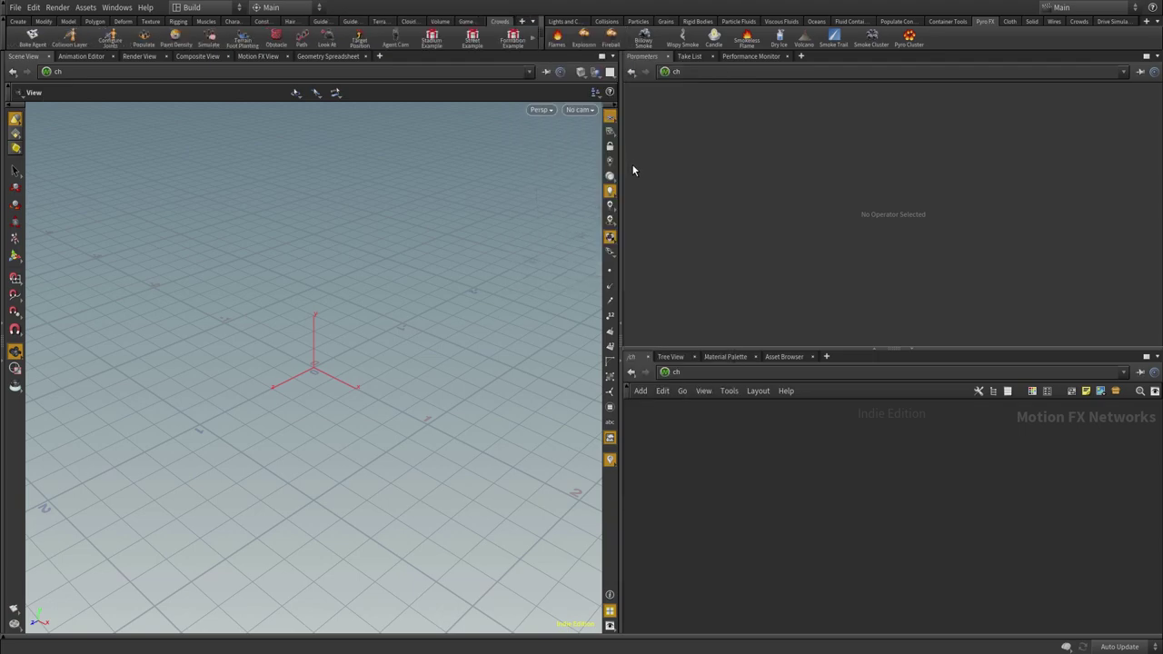
left_click(522, 21)
mouse_move(554, 65)
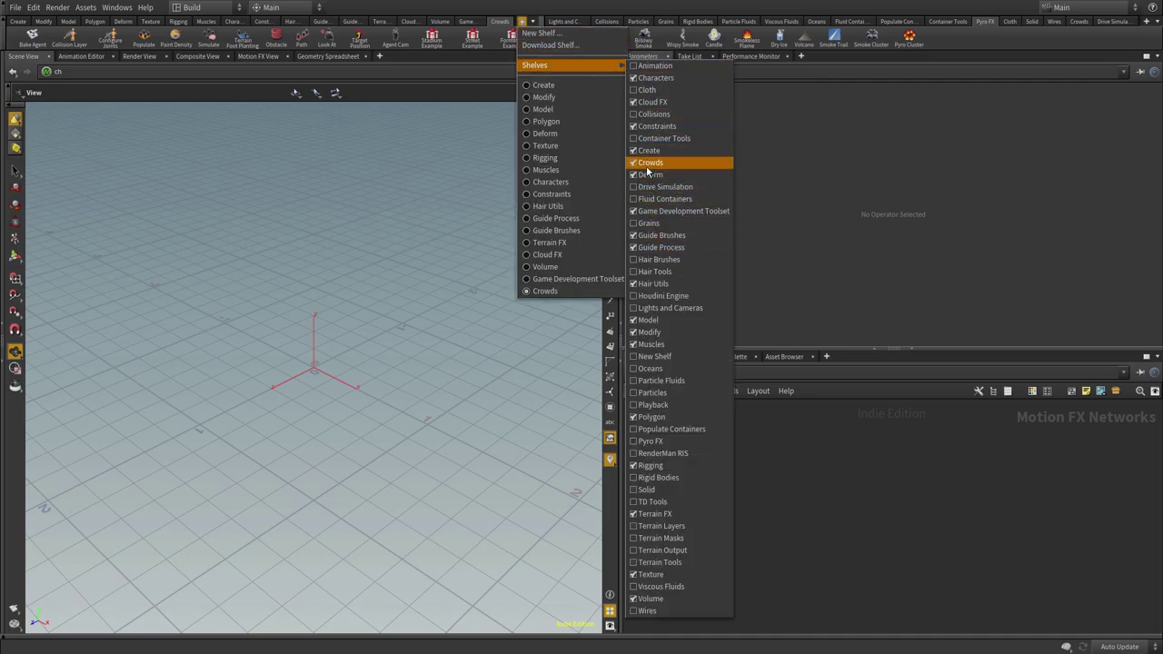
left_click(633, 163)
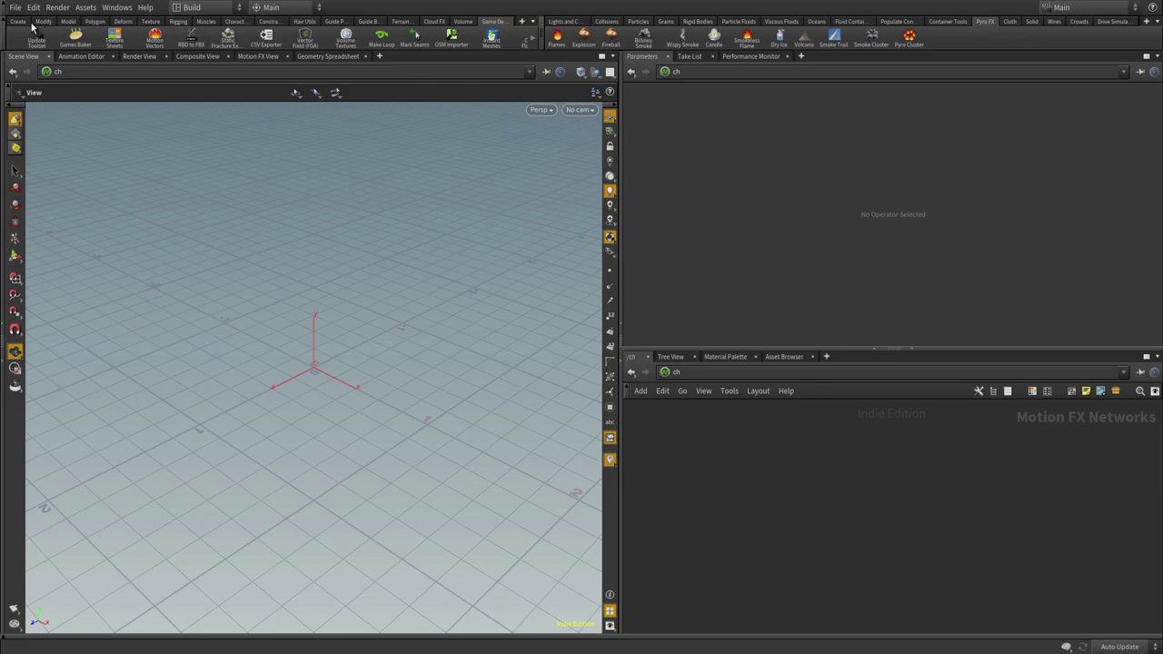
left_click(523, 26)
left_click(519, 9)
left_click(1147, 21)
left_click(18, 22)
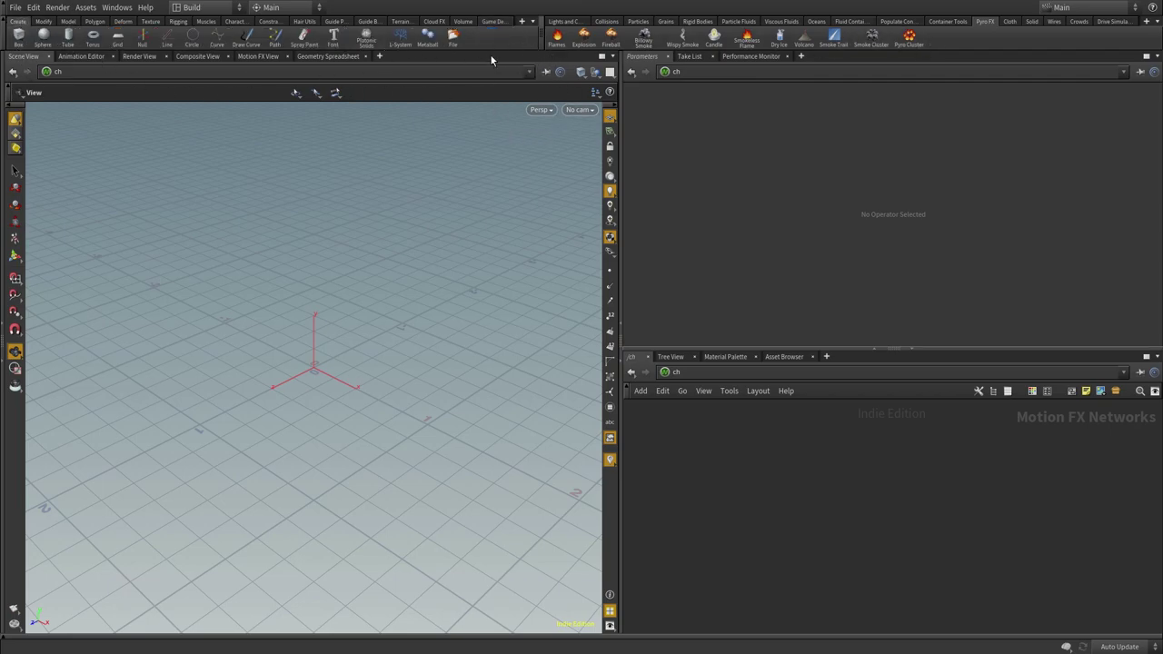
left_click(522, 21)
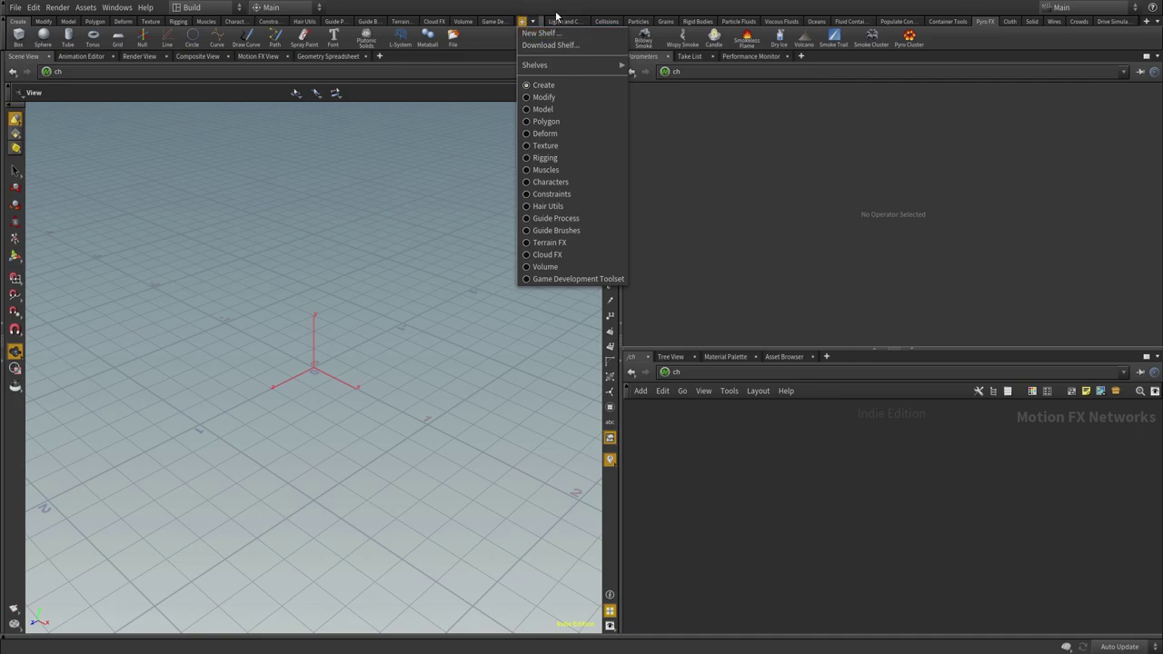
Close the Shelves list and show the shelf set options menu
left_click(556, 11)
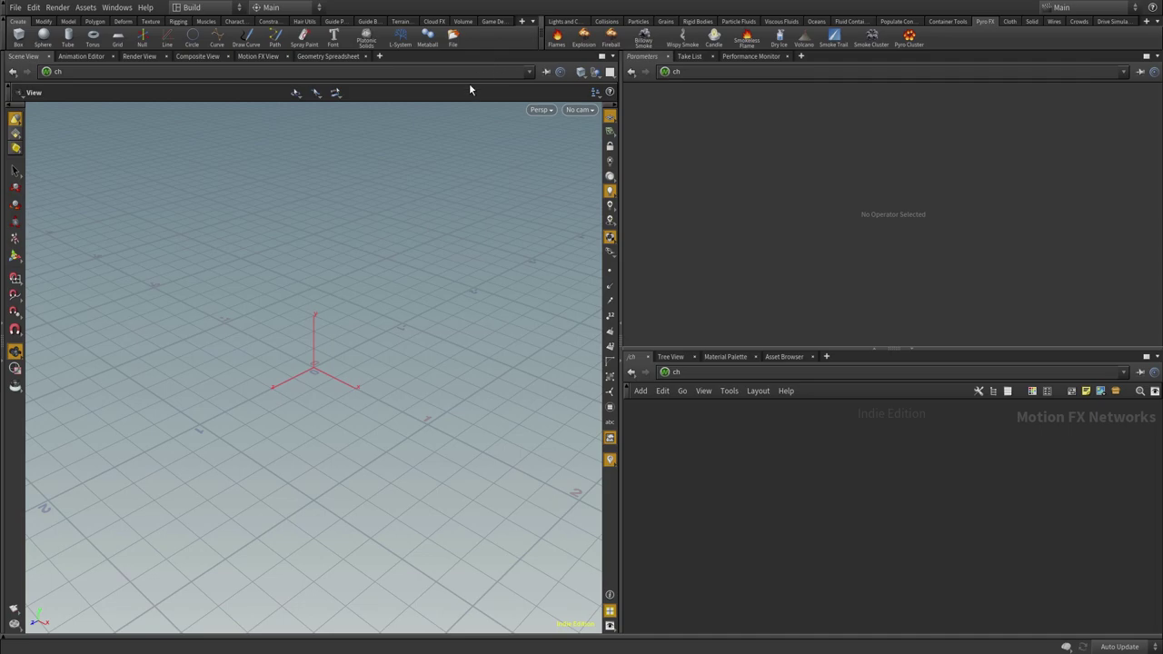
left_click(533, 22)
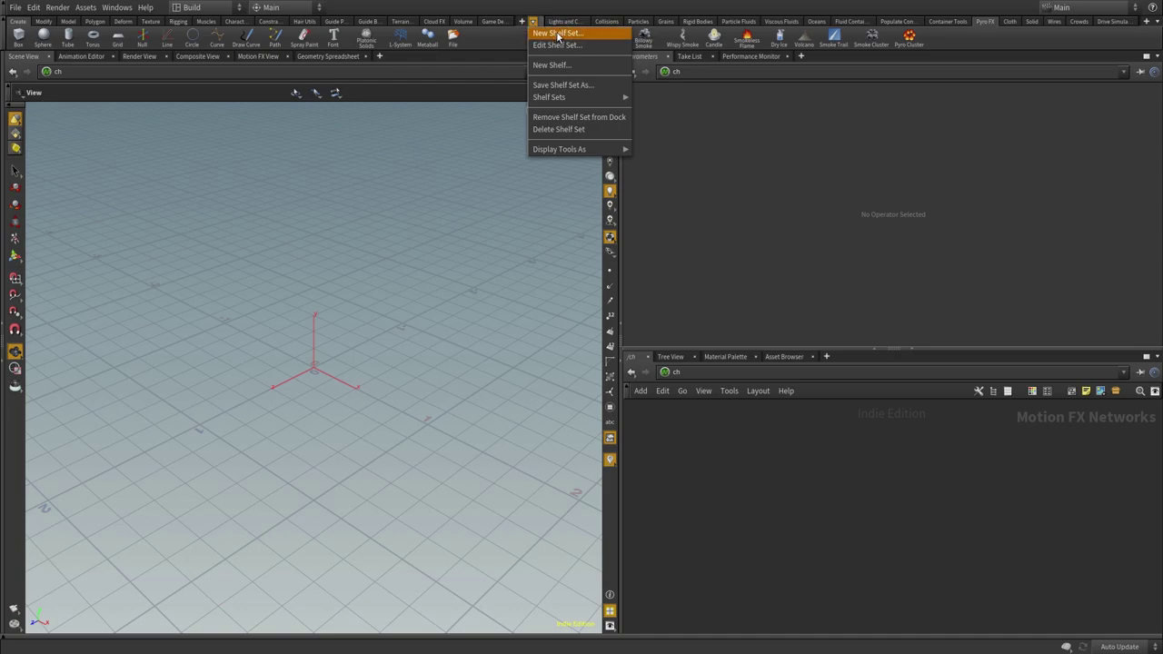
Toggle the Character shelf set in Shelf Sets so it ends up removed from the shelf area
left_click(668, 112)
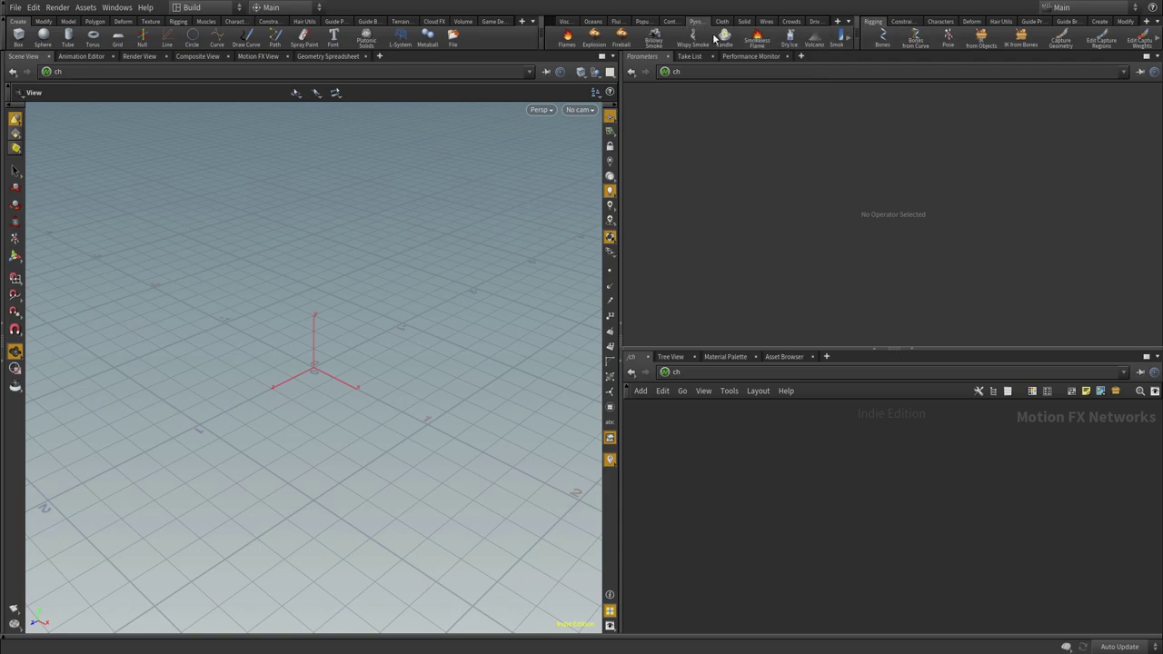
left_click(533, 20)
mouse_move(550, 97)
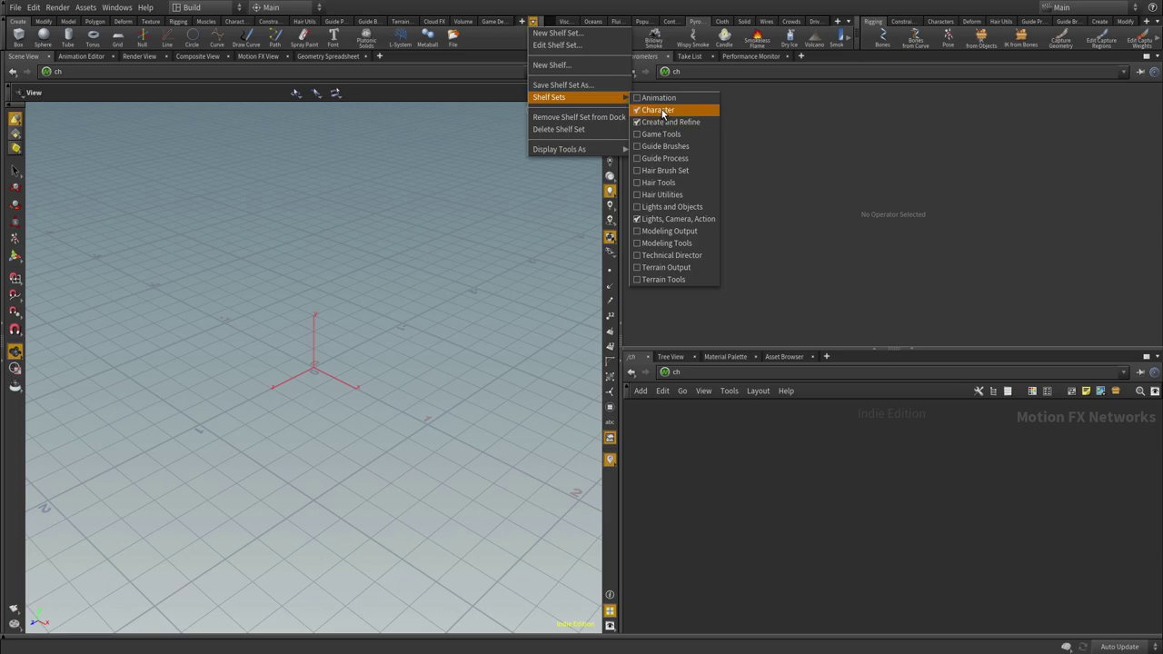
left_click(662, 111)
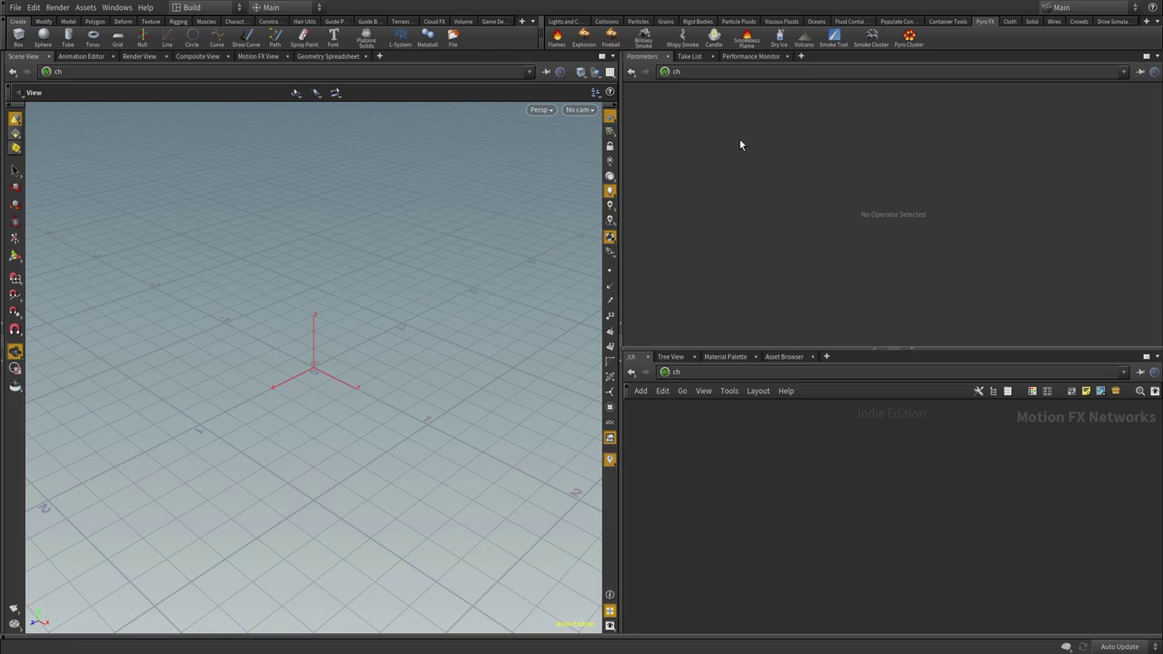
Review the pane menus of the Parameters, network and Scene View panes, ending on the Scene View's
left_click(613, 57)
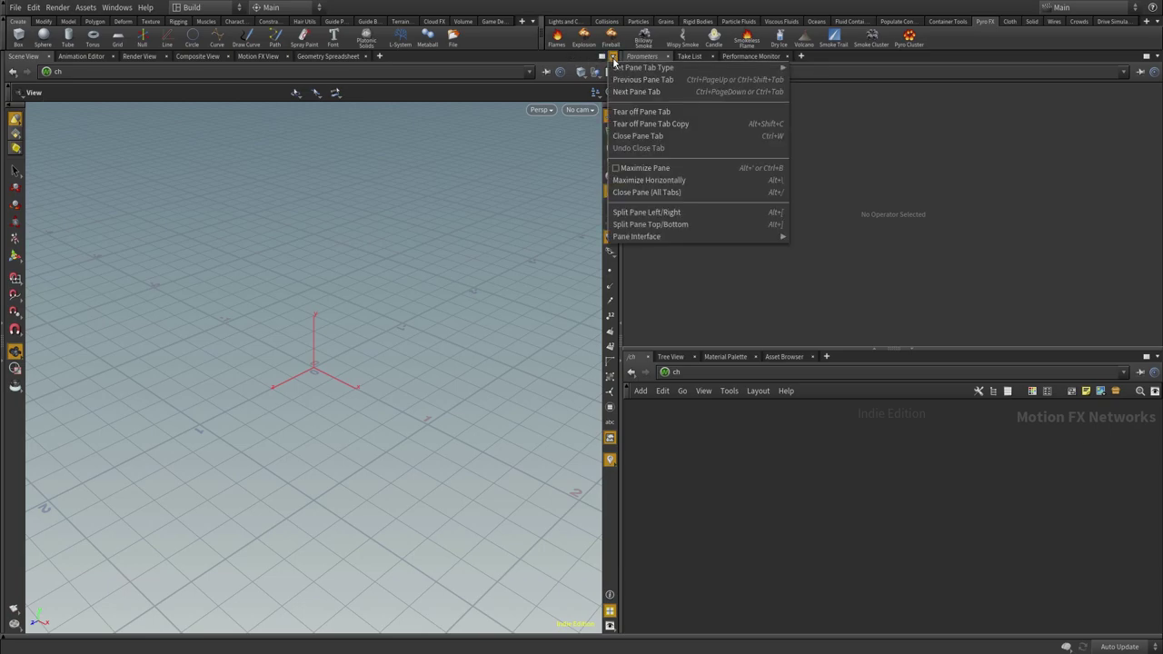
mouse_move(643, 67)
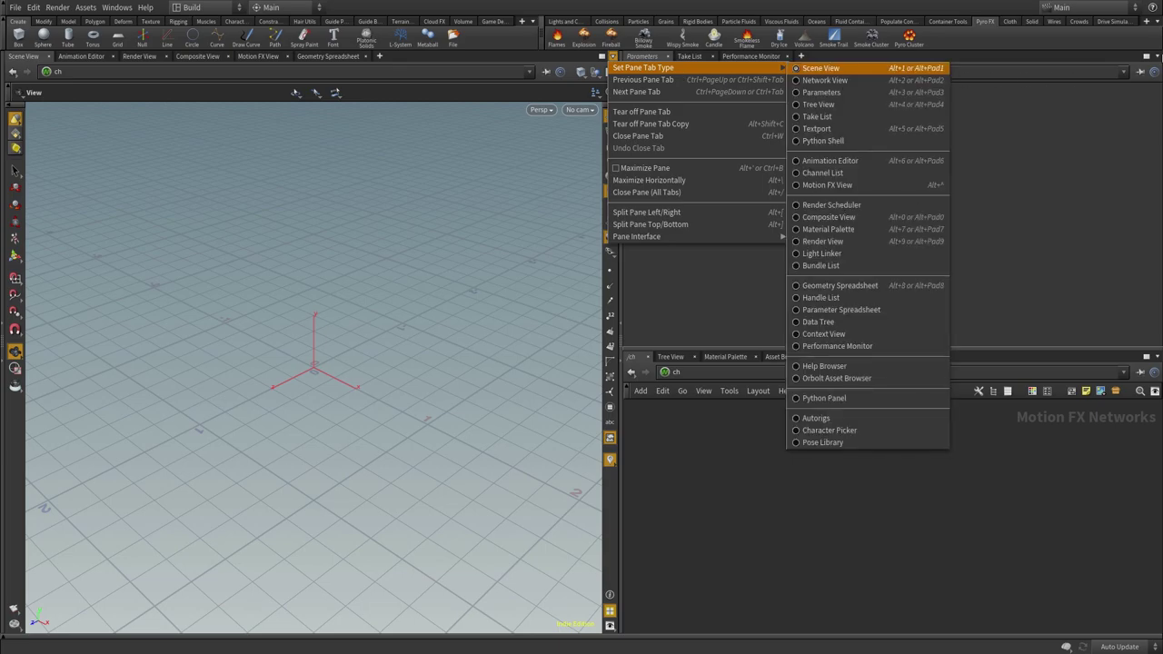
left_click(1158, 58)
left_click(1158, 58)
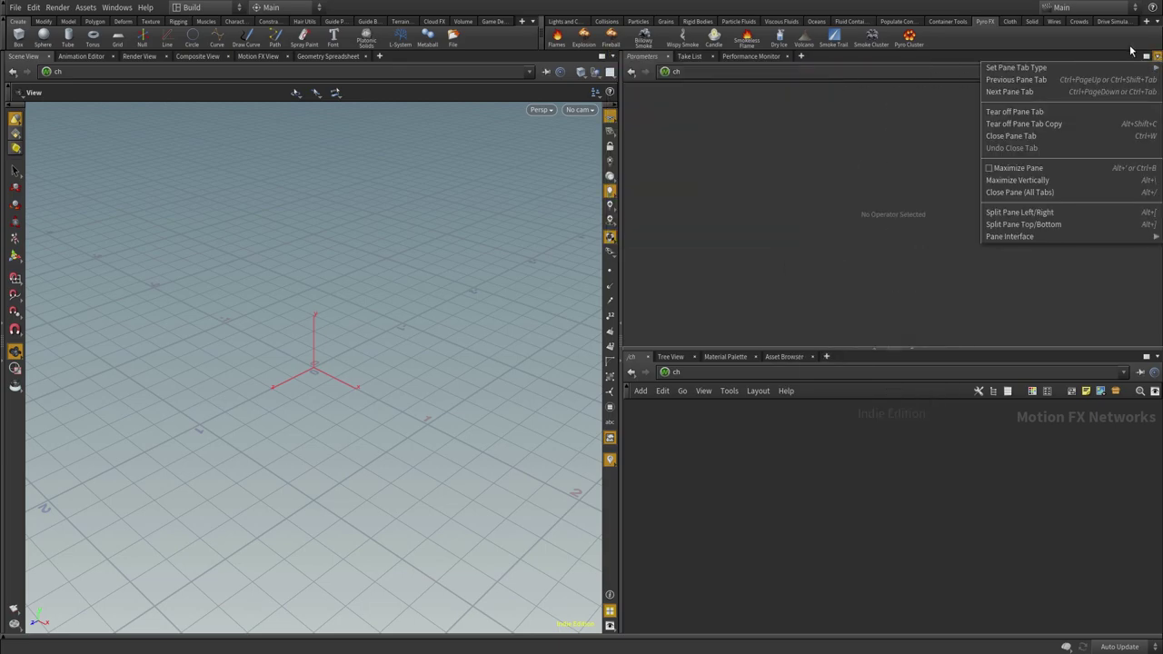
left_click(1132, 50)
left_click(1158, 357)
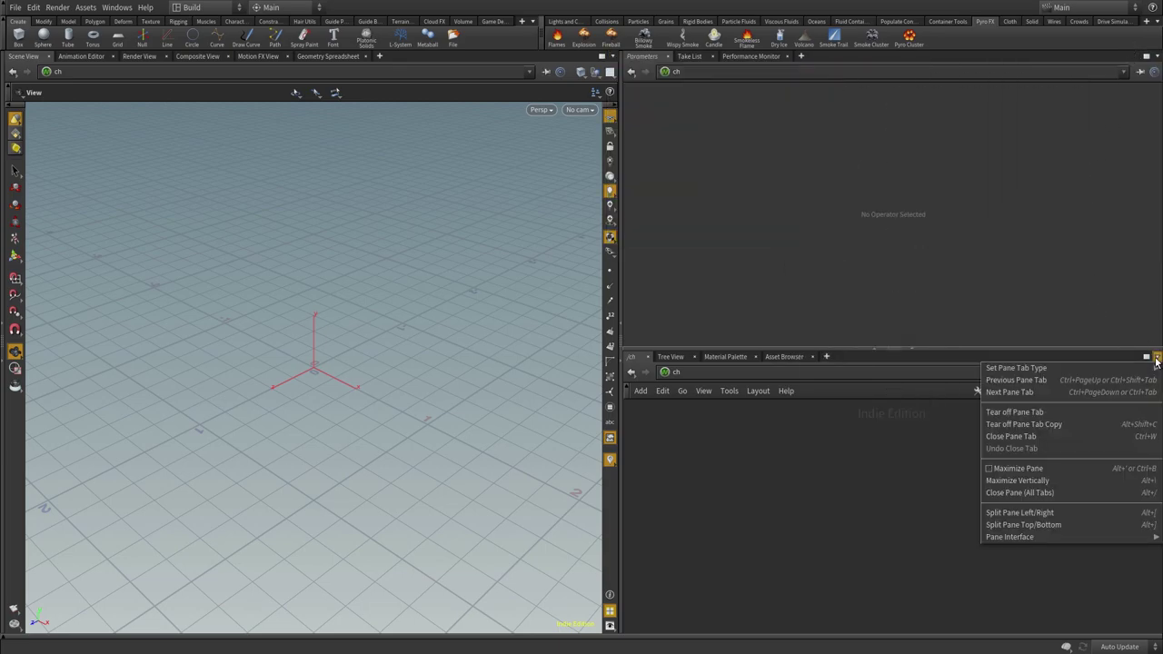
left_click(952, 45)
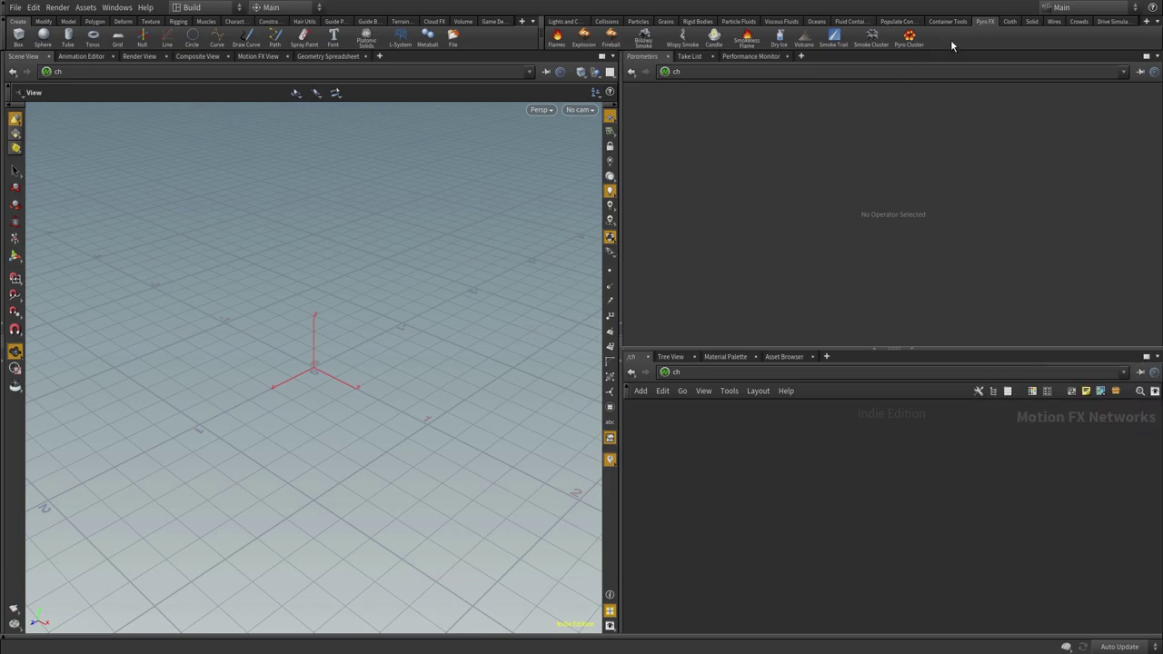
left_click(613, 56)
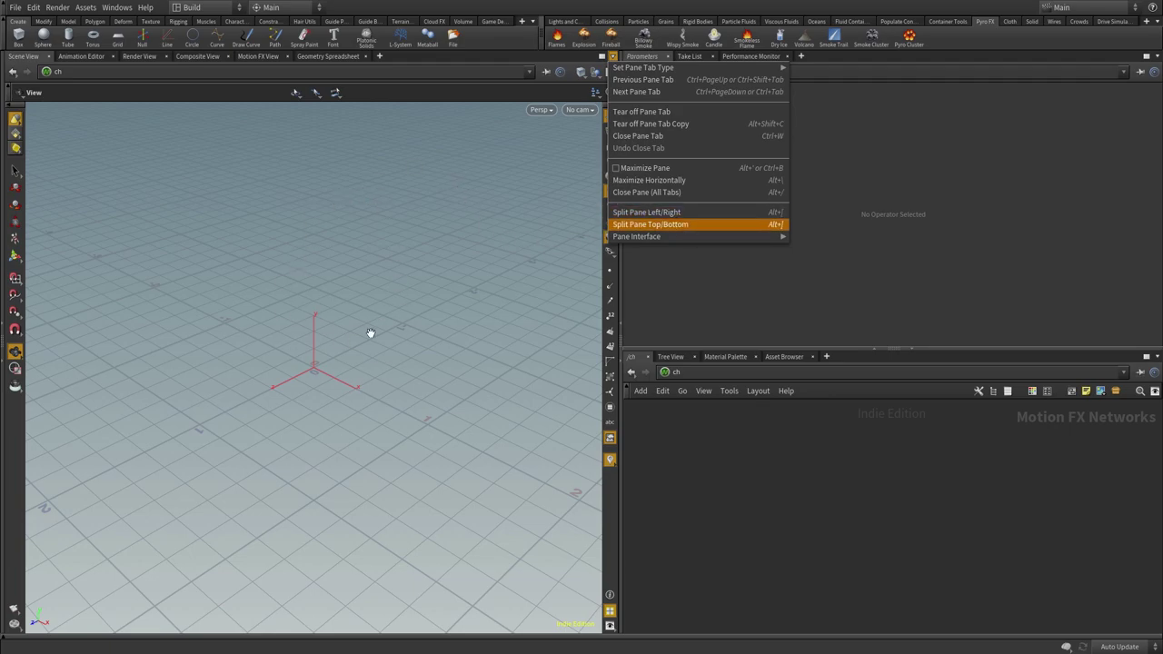
left_click(701, 215)
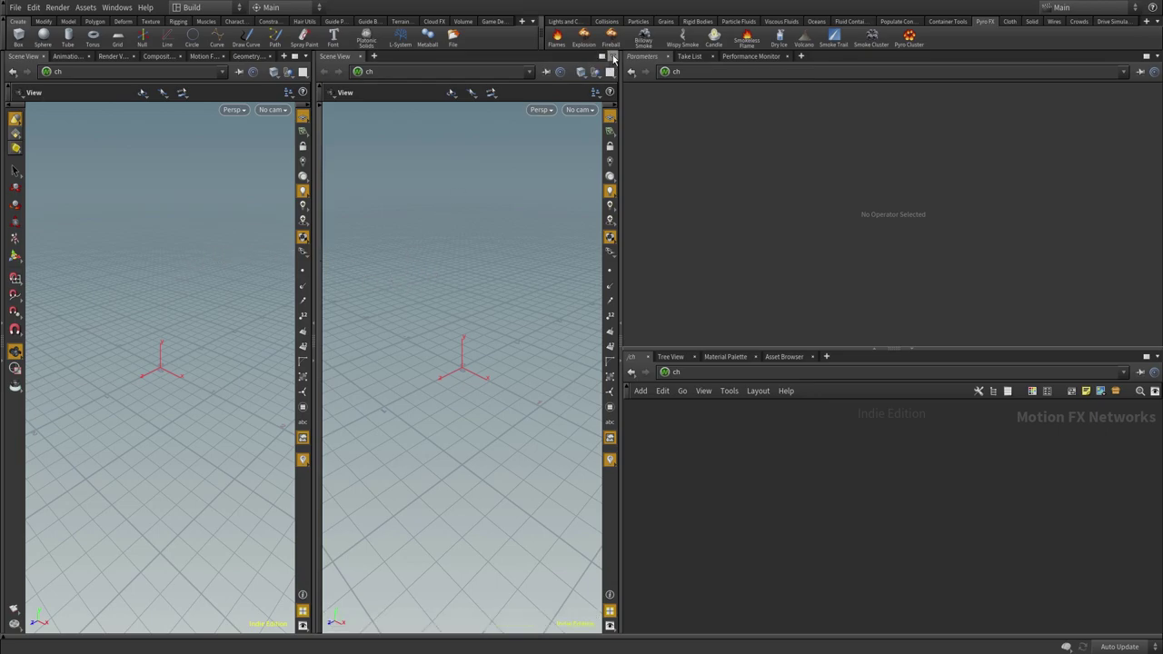
left_click(614, 56)
left_click(697, 224)
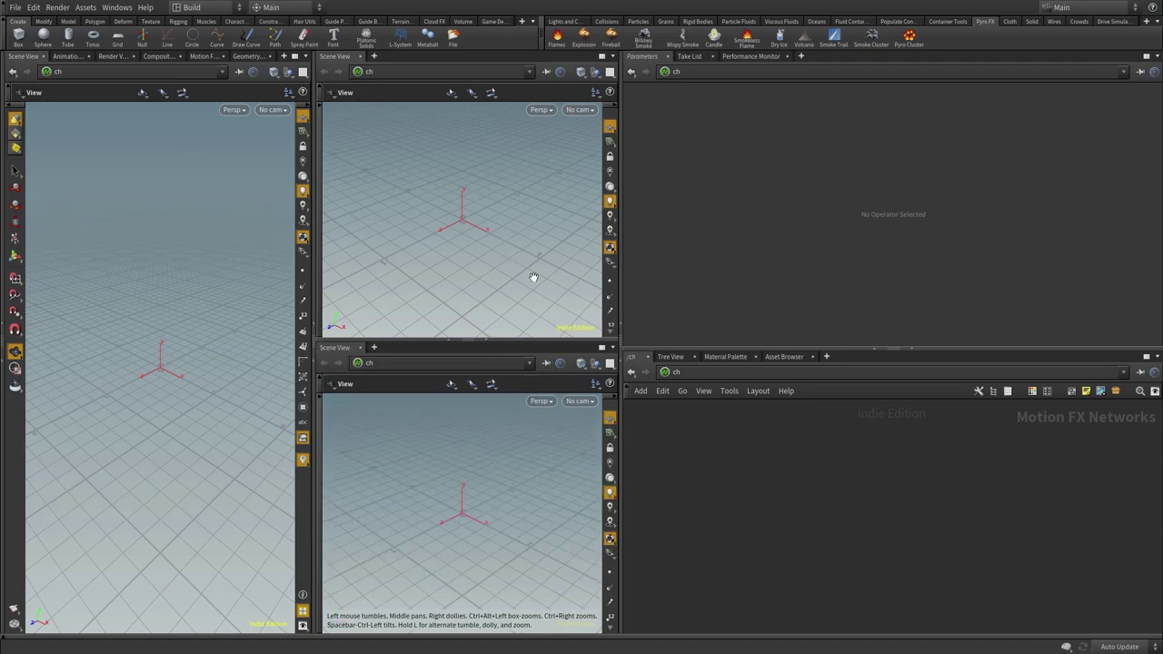
left_click(612, 57)
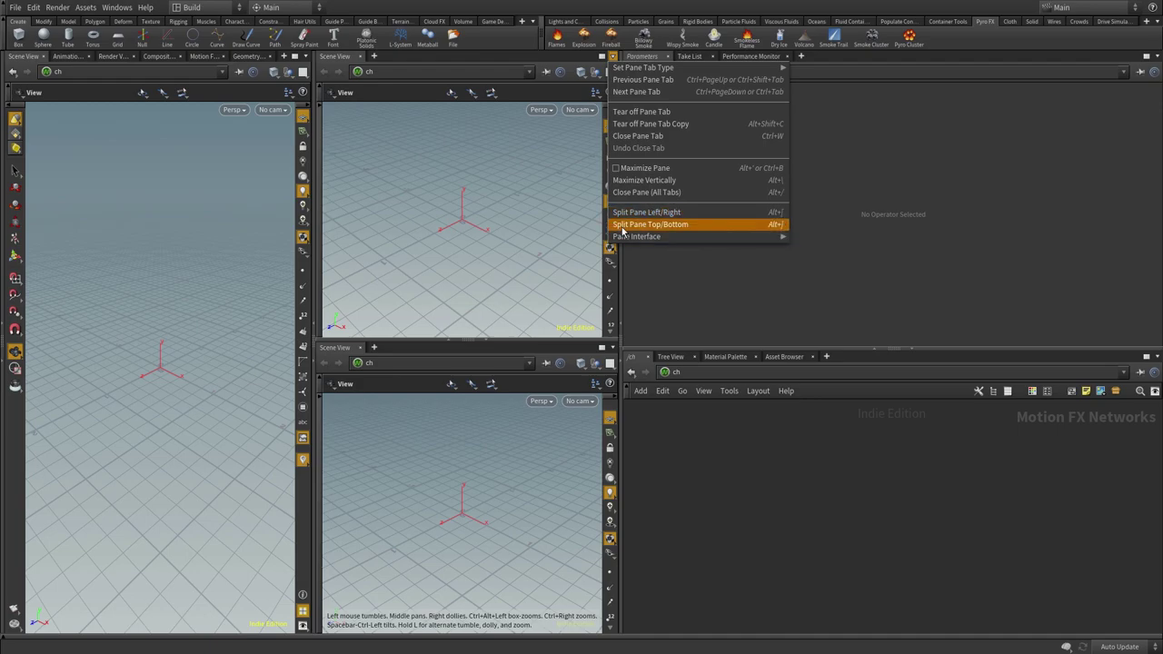
left_click(512, 234)
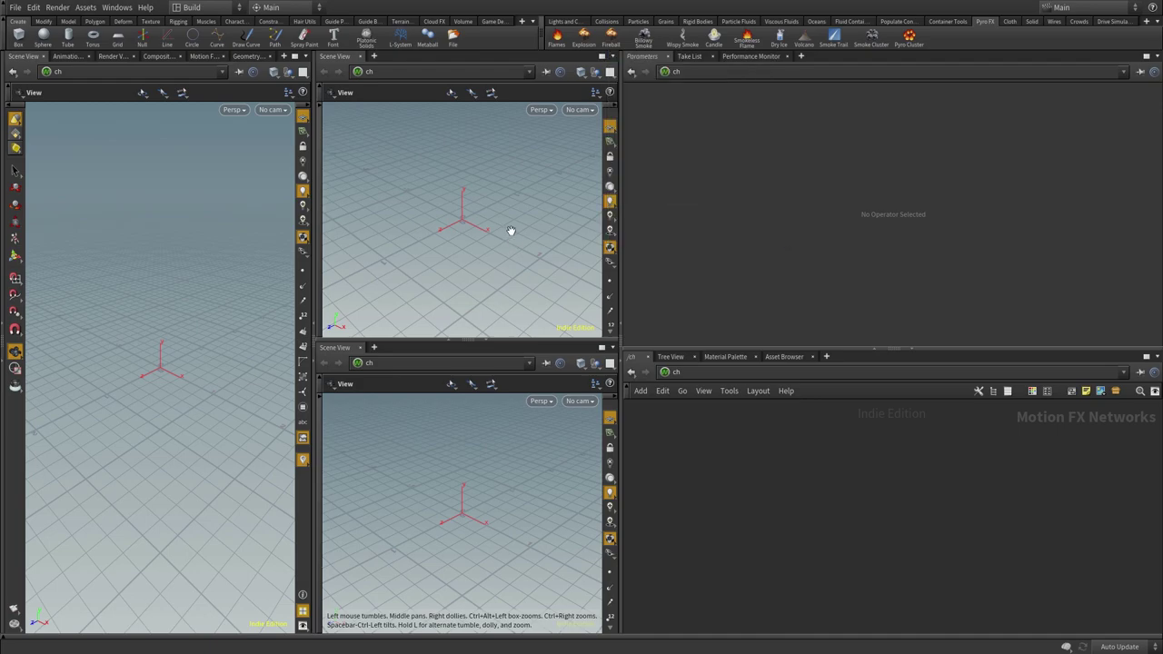
key("alt+]")
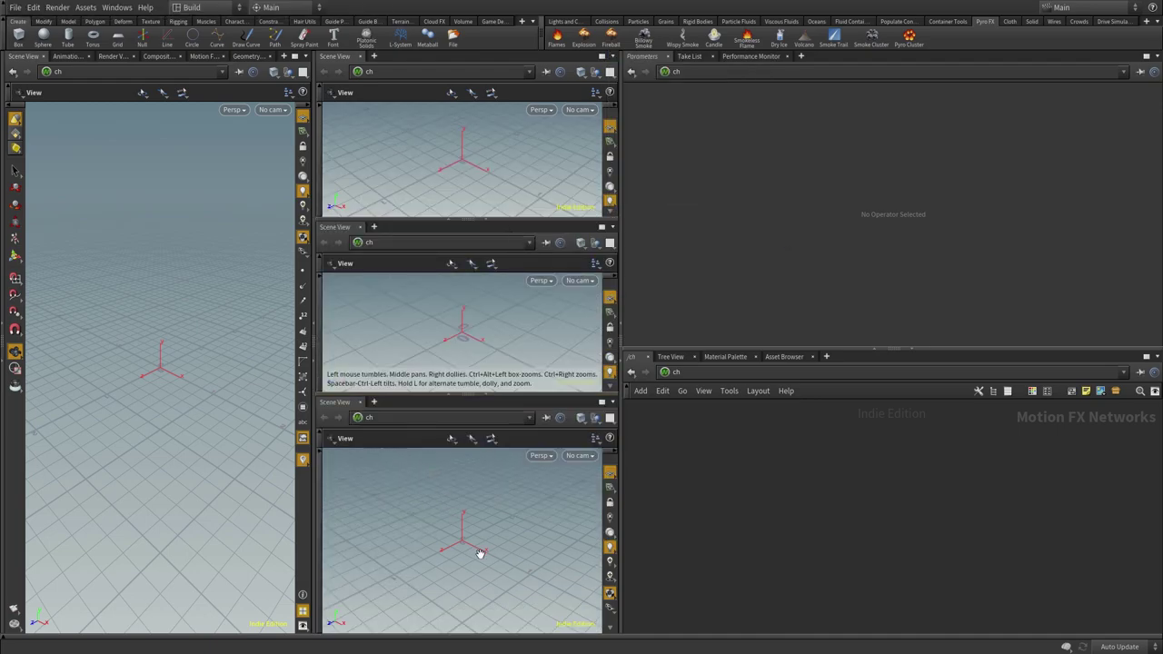
key("alt+]")
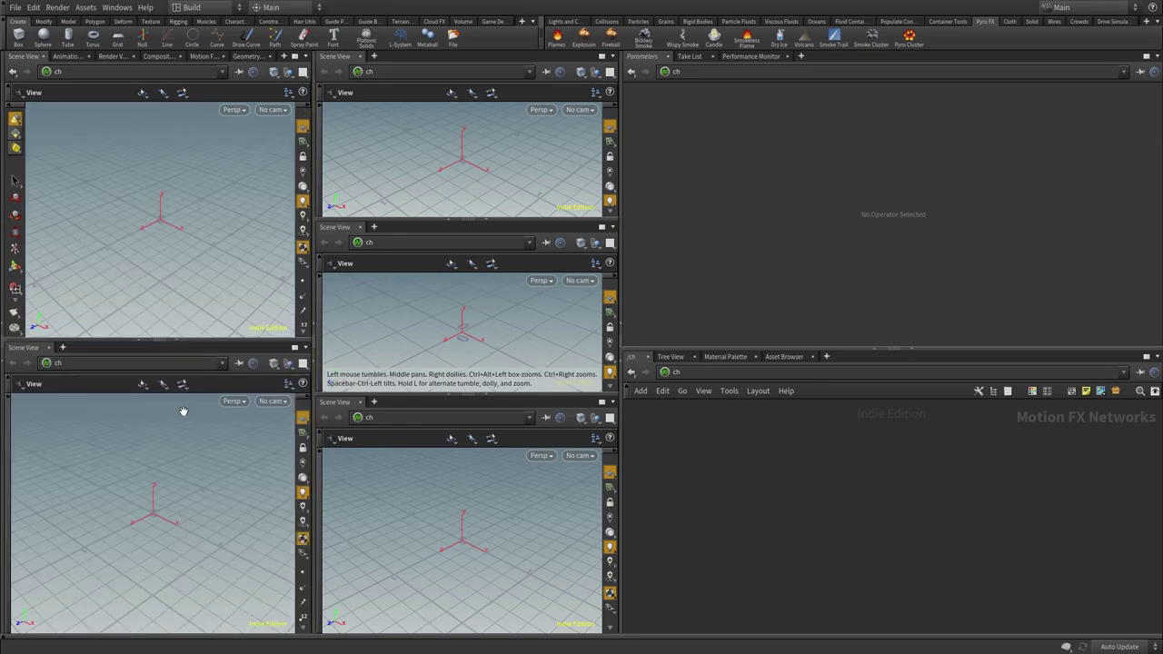
key("alt+[")
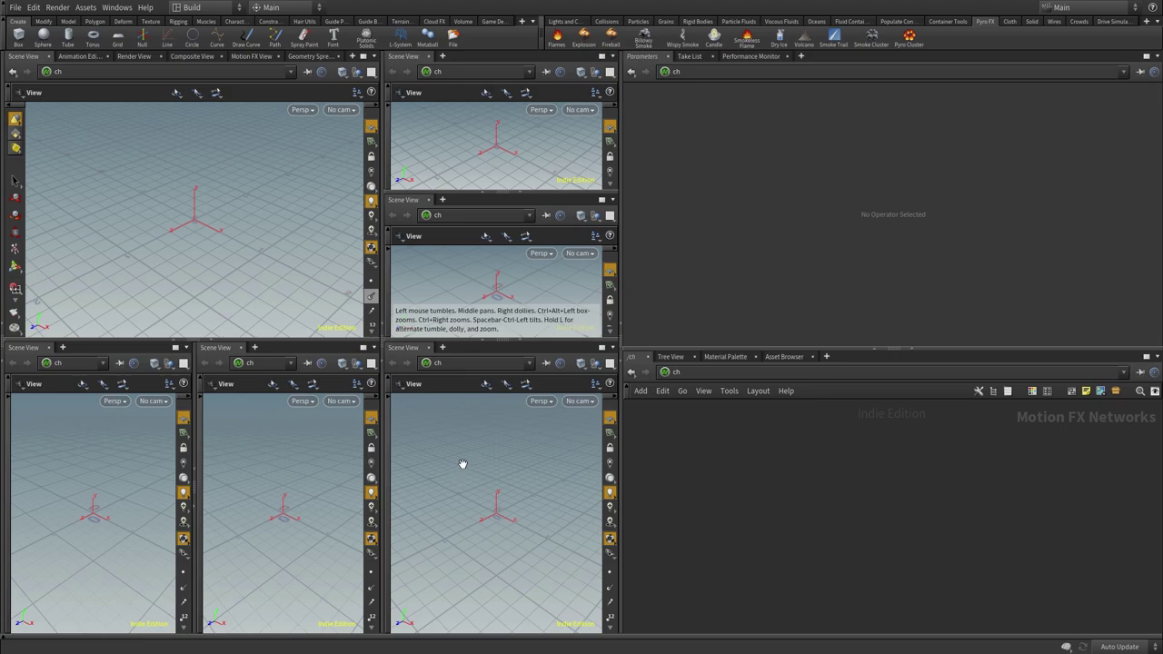
left_click(49, 349)
left_click(49, 349)
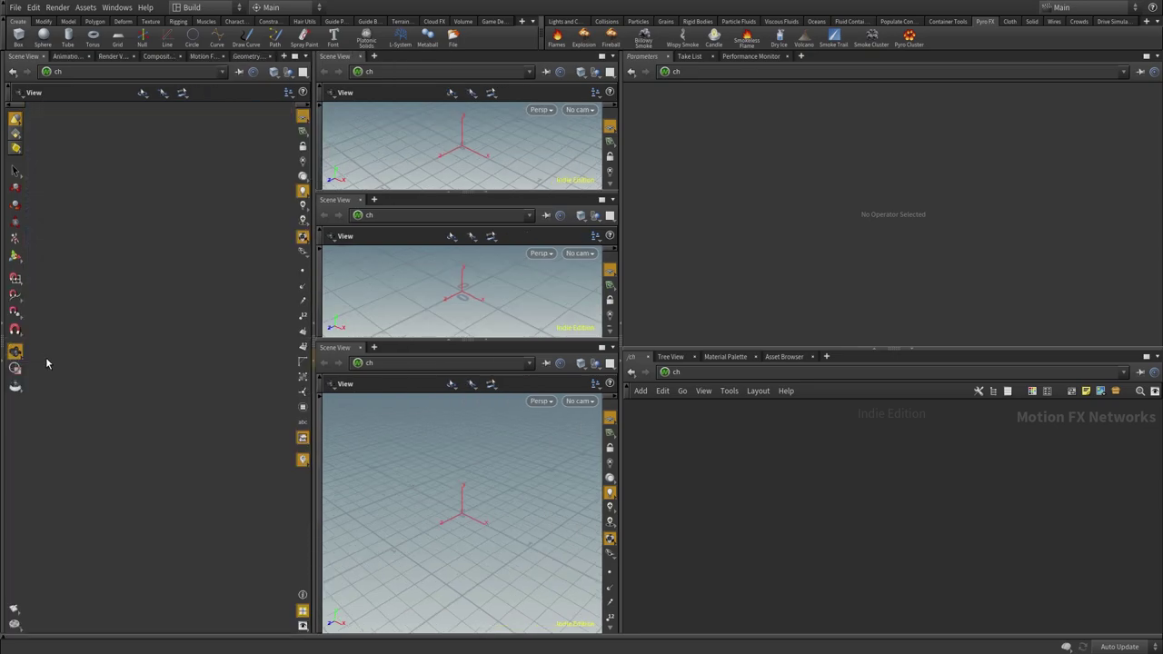
left_click(360, 348)
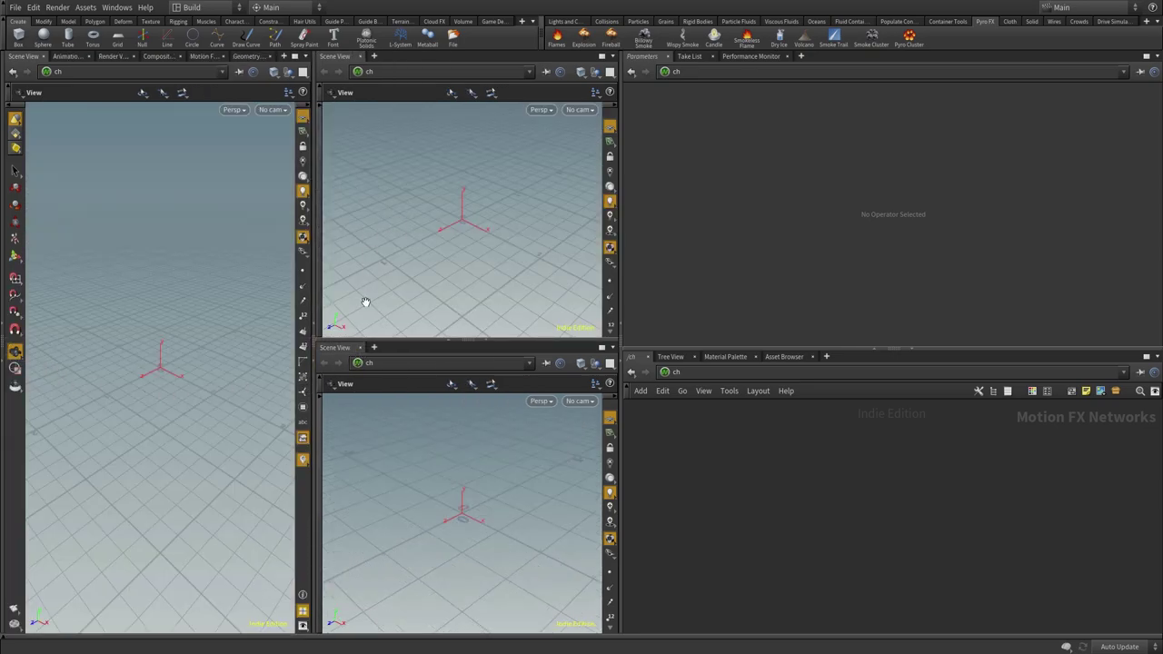
left_click(360, 347)
left_click(360, 55)
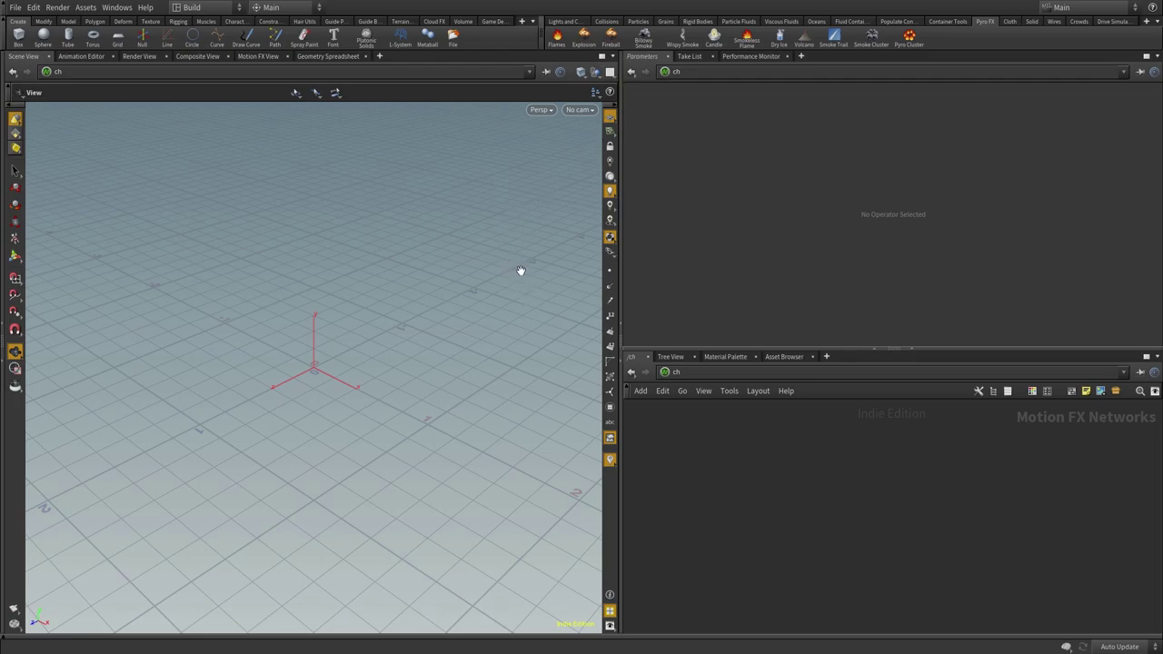
left_click(561, 72)
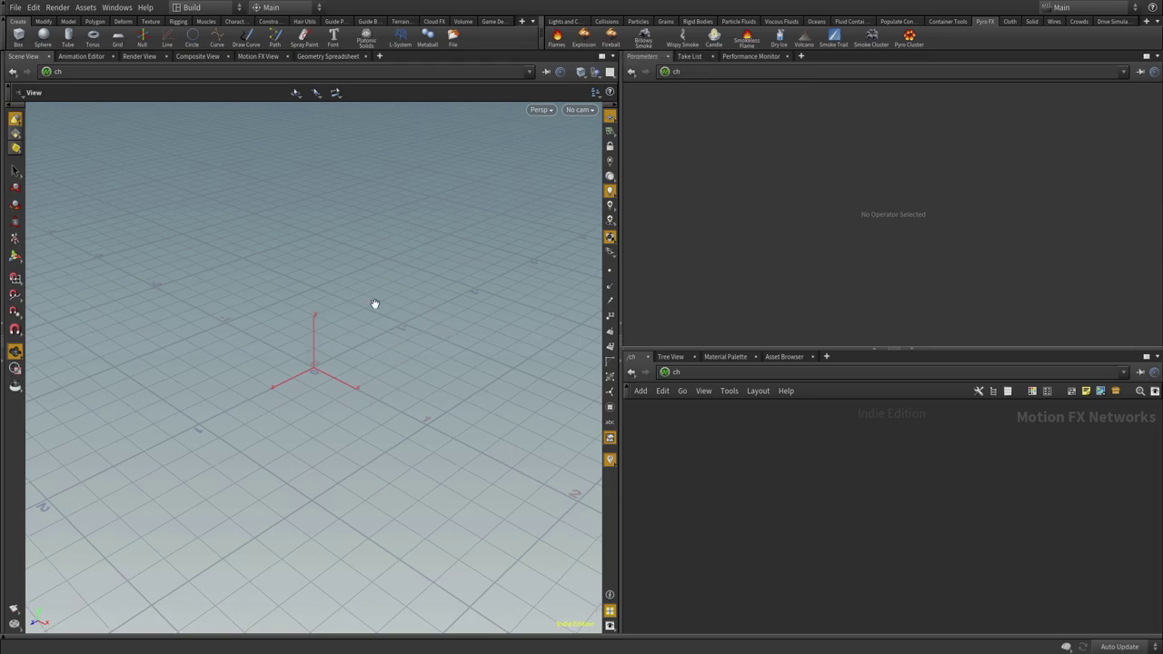
key("ctrl+b")
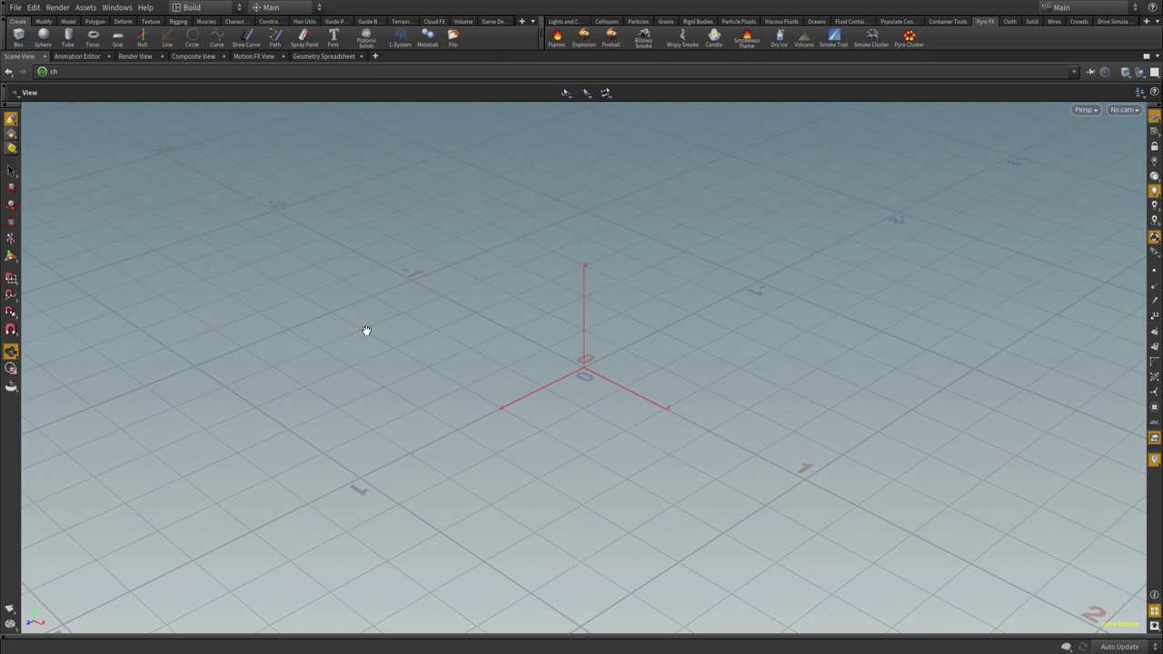
key("ctrl+b")
key("ctrl+b")
key("ctrl+b")
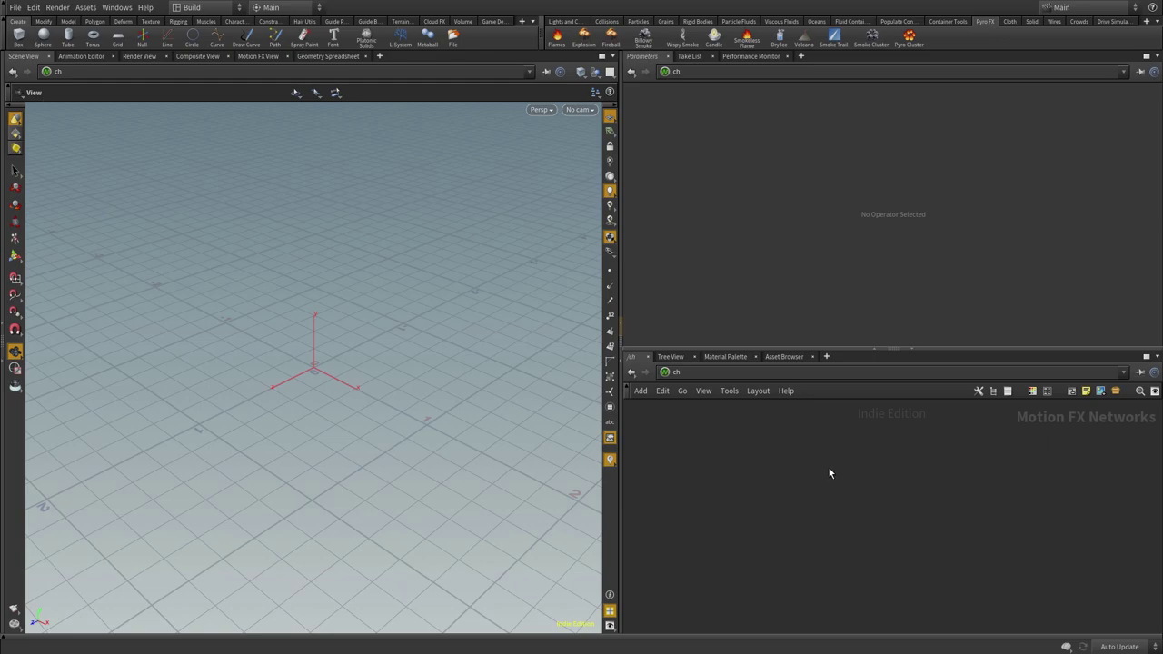
key("ctrl+b")
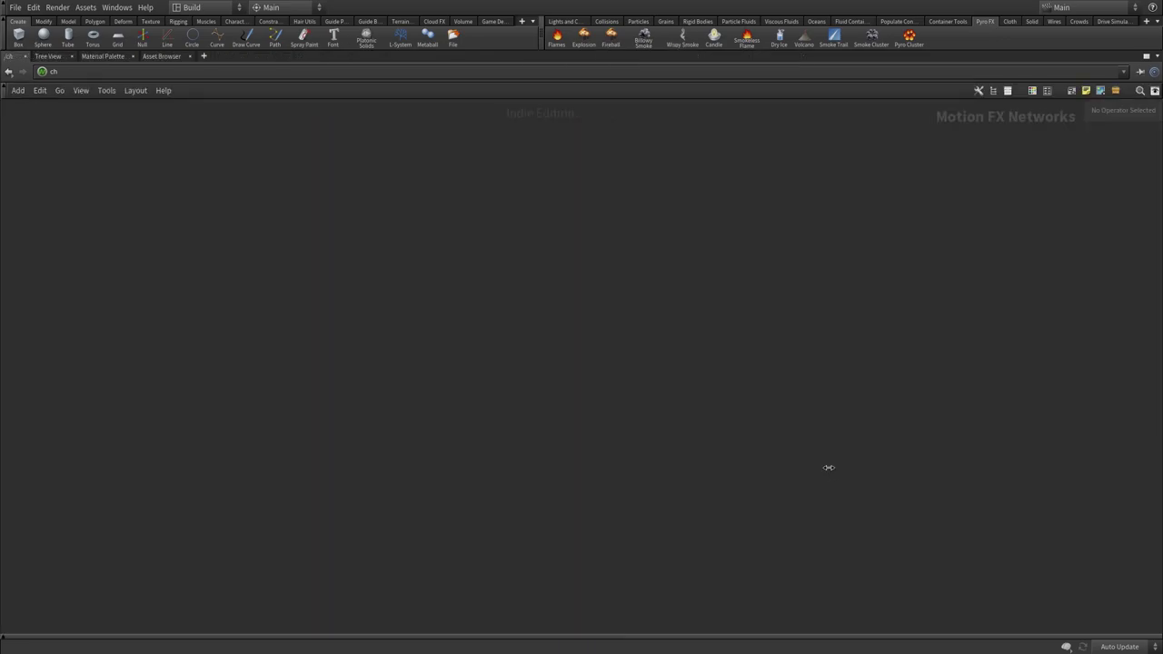
key("ctrl+b")
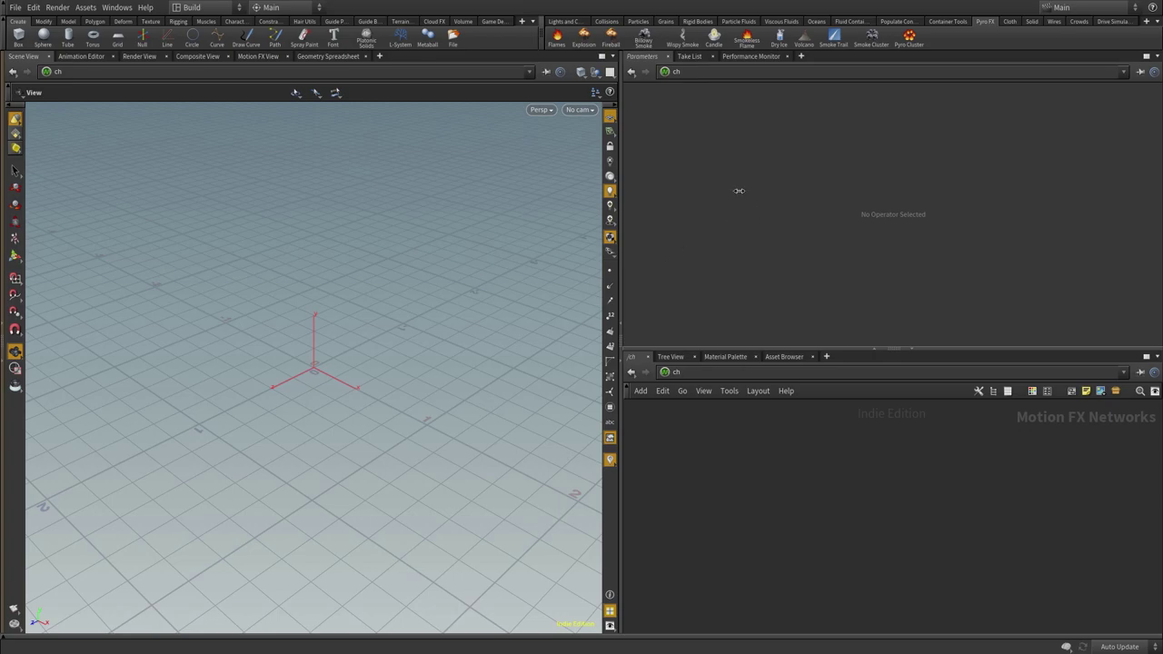
left_click(691, 56)
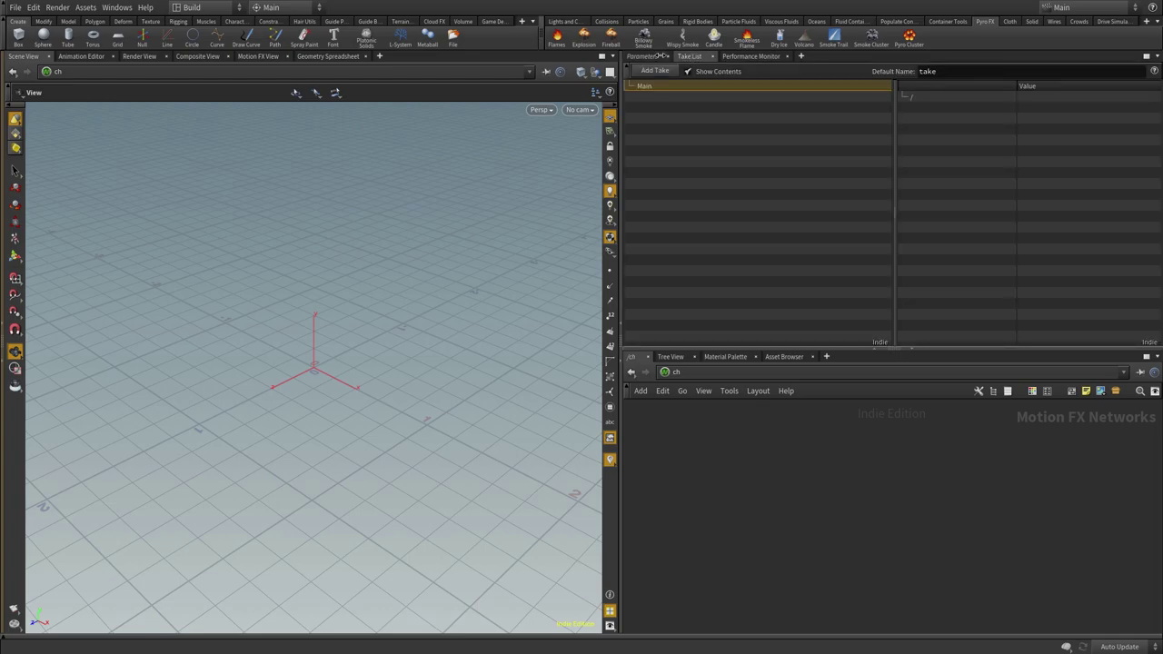
left_click(654, 57)
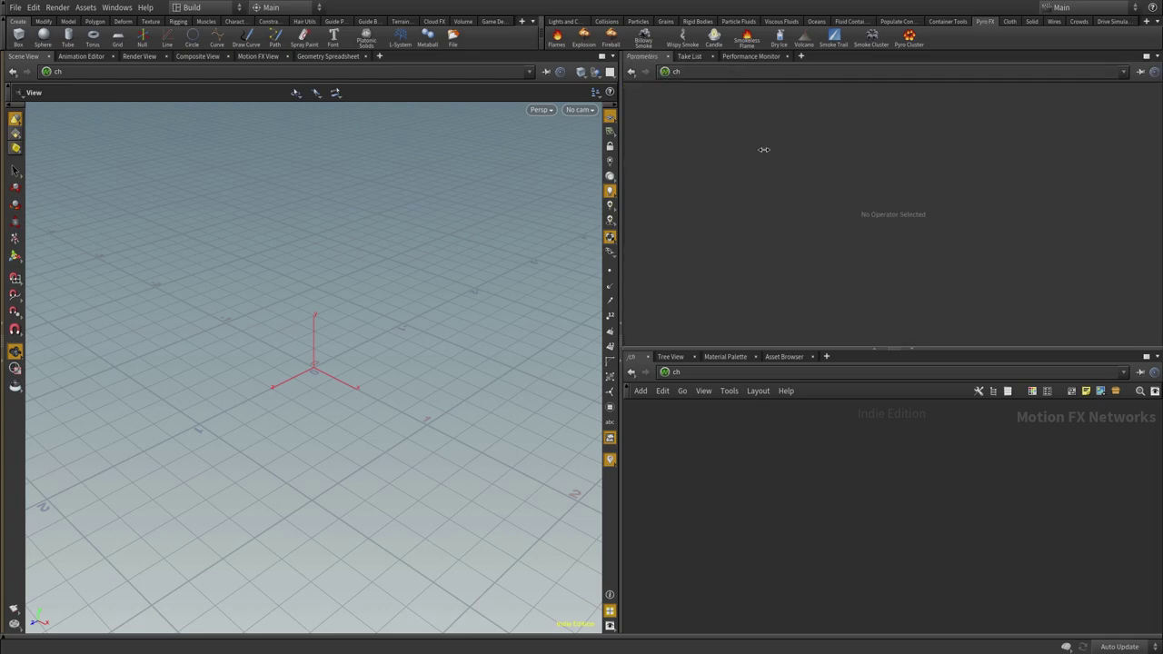
key("ctrl+b")
key("ctrl+b")
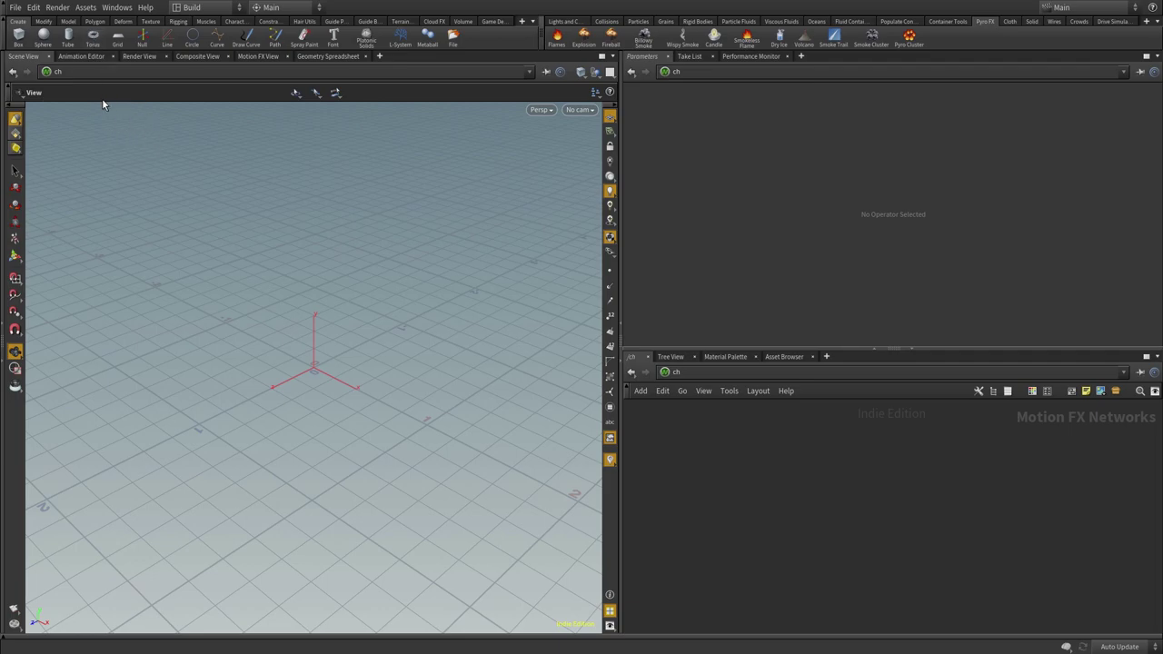
Place a torus at the origin from the Create shelf (radii 0.5 and 0.25, 12×24)
left_click(91, 38)
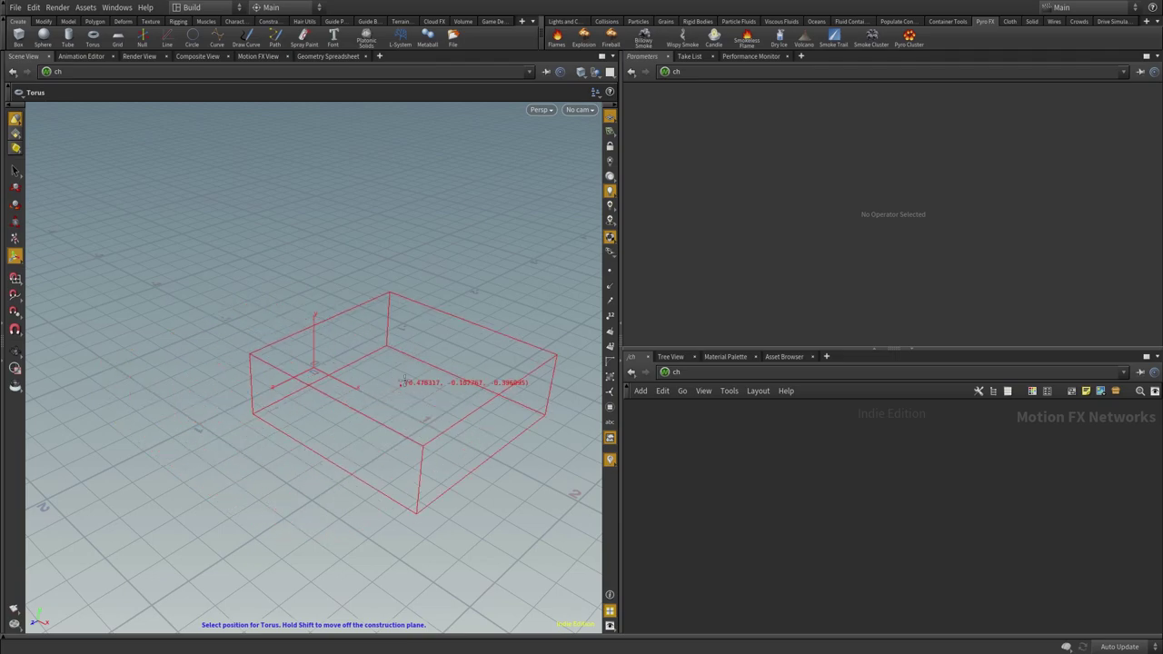
left_click(311, 341)
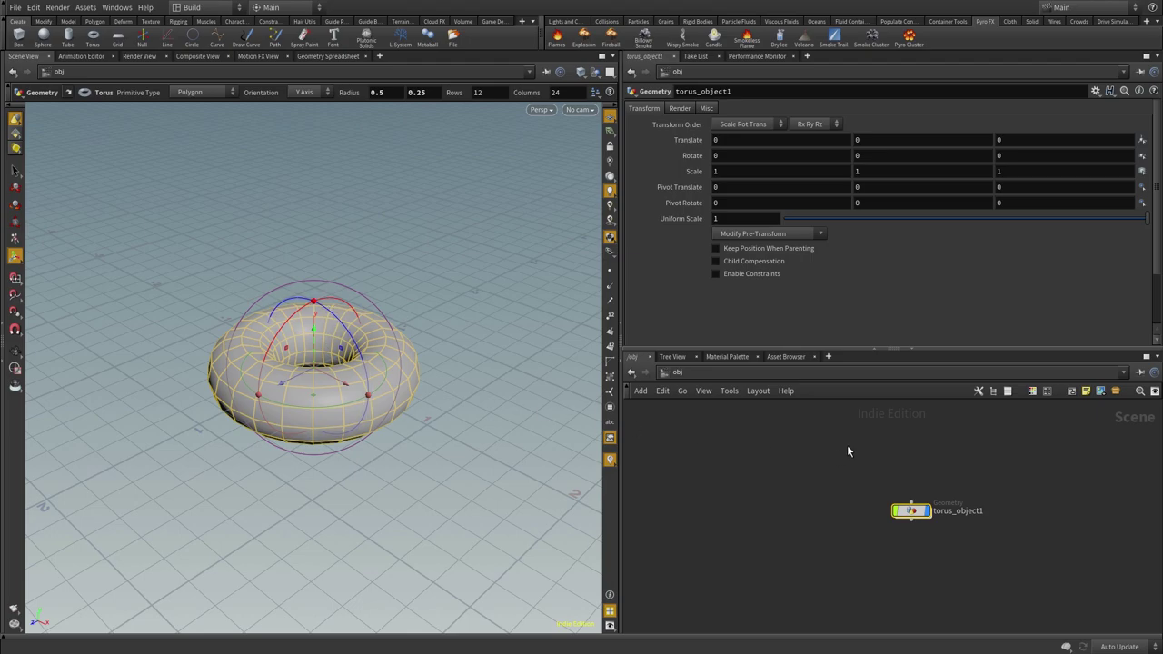
Switch the viewport to the View tool so the torus shows no transform gizmo
left_click_drag(911, 511, 912, 512)
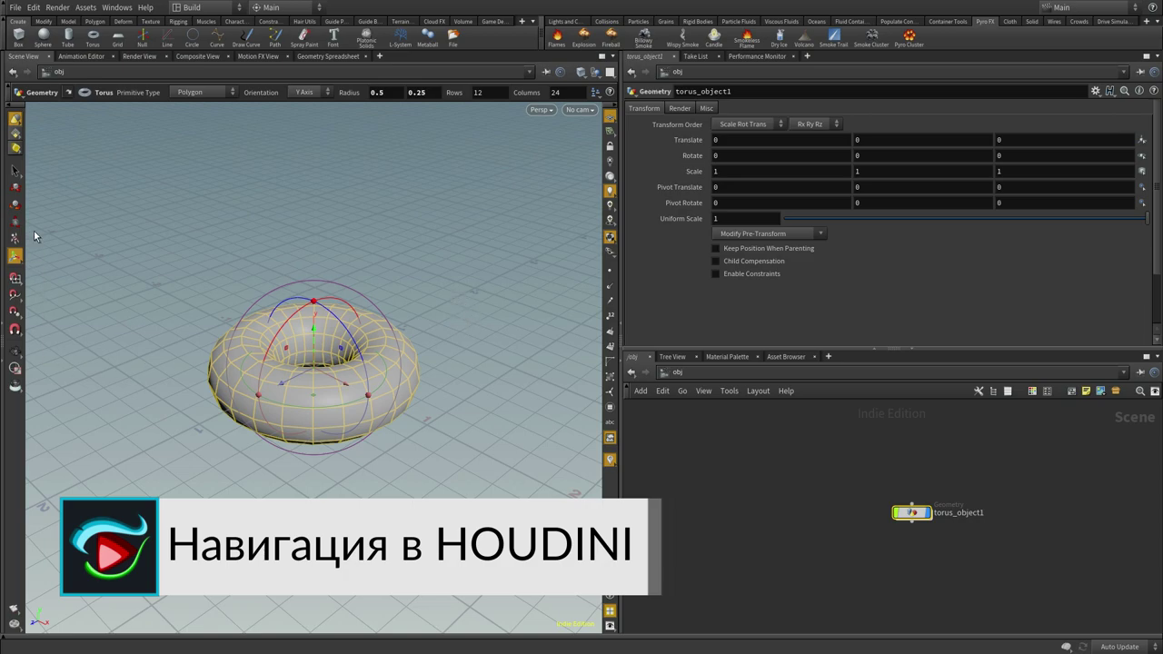
left_click(15, 353)
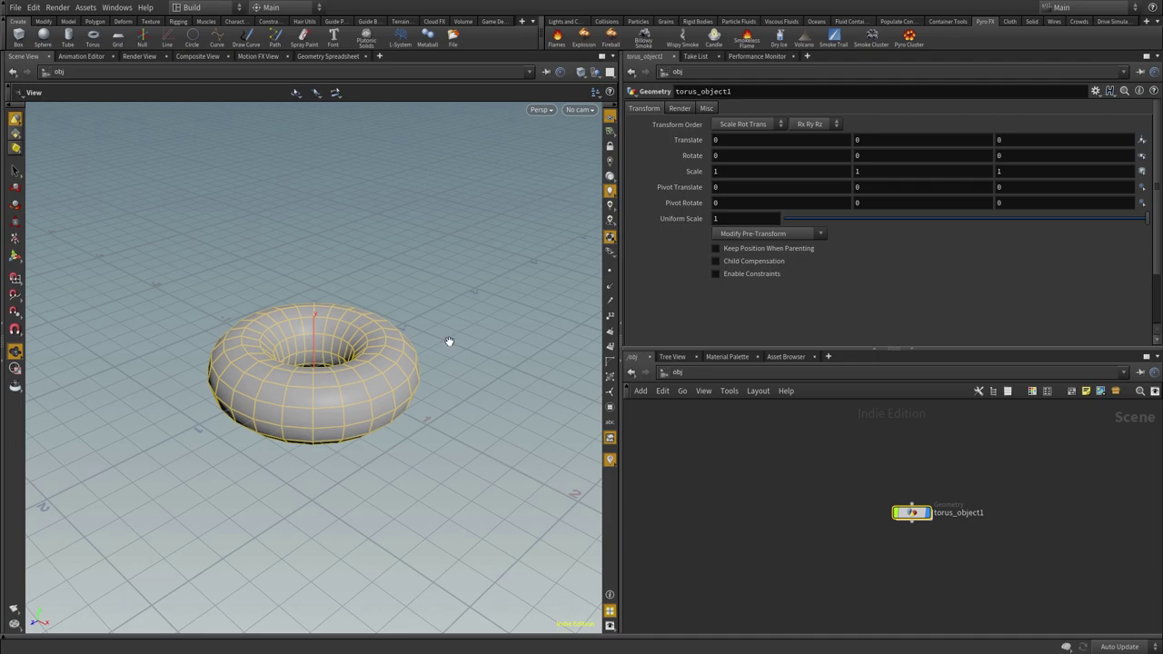
Tilt the view to look down on the torus and reselect torus_object1 in the network
mouse_move(449, 341)
left_mouse_down()
mouse_move(445, 372)
mouse_move(465, 321)
mouse_move(408, 346)
mouse_move(454, 403)
mouse_move(398, 390)
mouse_move(337, 278)
mouse_move(444, 384)
mouse_move(448, 326)
mouse_move(424, 358)
mouse_move(434, 318)
mouse_move(470, 408)
mouse_move(382, 272)
mouse_move(444, 373)
mouse_move(363, 376)
mouse_move(405, 385)
mouse_move(362, 376)
left_mouse_up()
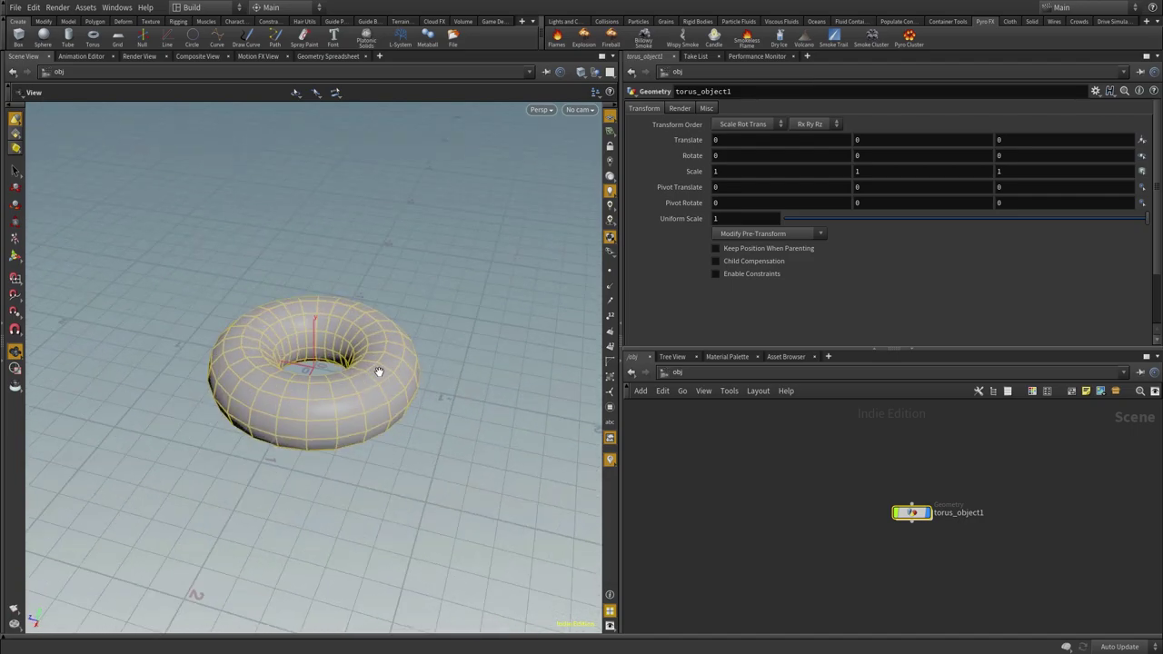
mouse_move(379, 372)
middle_mouse_down()
mouse_move(304, 372)
mouse_move(467, 379)
mouse_move(318, 467)
mouse_move(540, 327)
mouse_move(346, 264)
mouse_move(493, 532)
mouse_move(496, 273)
mouse_move(410, 423)
mouse_move(474, 369)
mouse_move(436, 265)
mouse_move(449, 369)
mouse_move(433, 382)
middle_mouse_up()
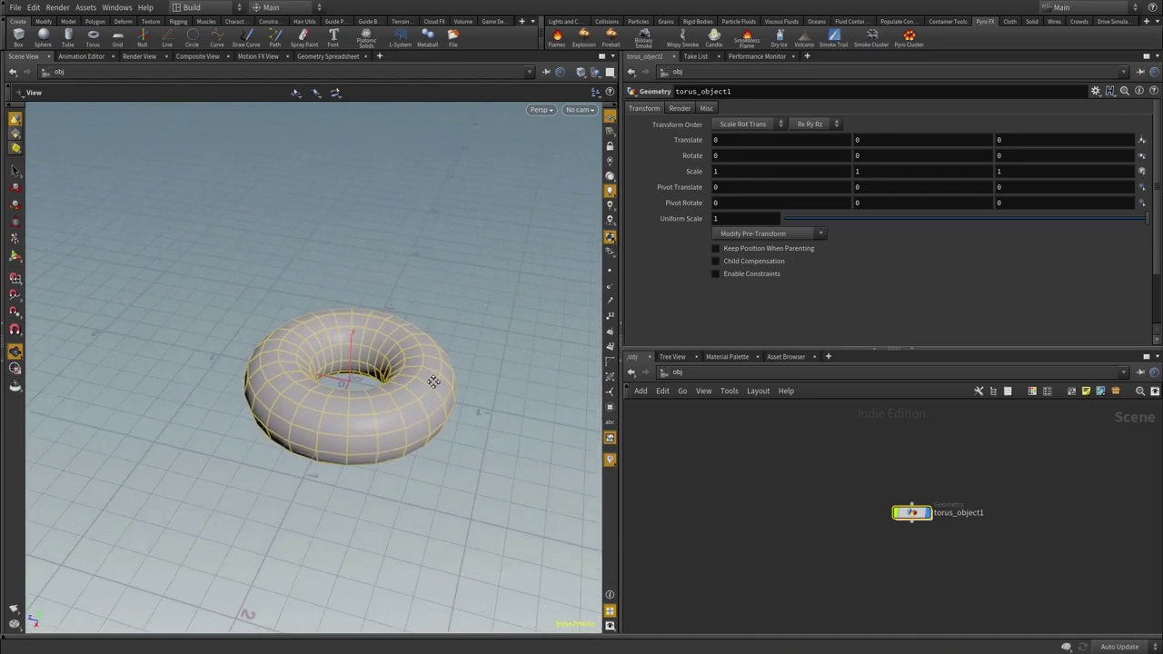
mouse_move(869, 518)
middle_mouse_down()
mouse_move(669, 463)
mouse_move(807, 521)
mouse_move(849, 485)
mouse_move(808, 483)
mouse_move(855, 525)
mouse_move(807, 510)
mouse_move(797, 563)
mouse_move(840, 530)
middle_mouse_up()
left_click_drag(806, 516, 825, 537)
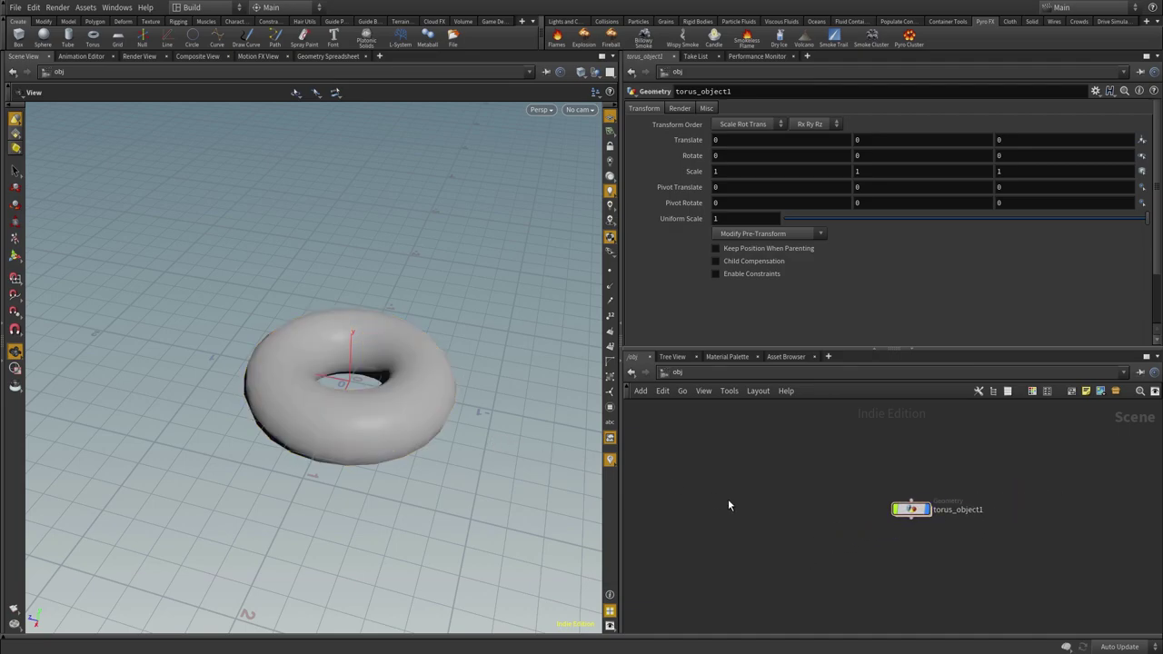
mouse_move(752, 495)
left_mouse_down()
mouse_move(830, 551)
mouse_move(904, 534)
left_mouse_up()
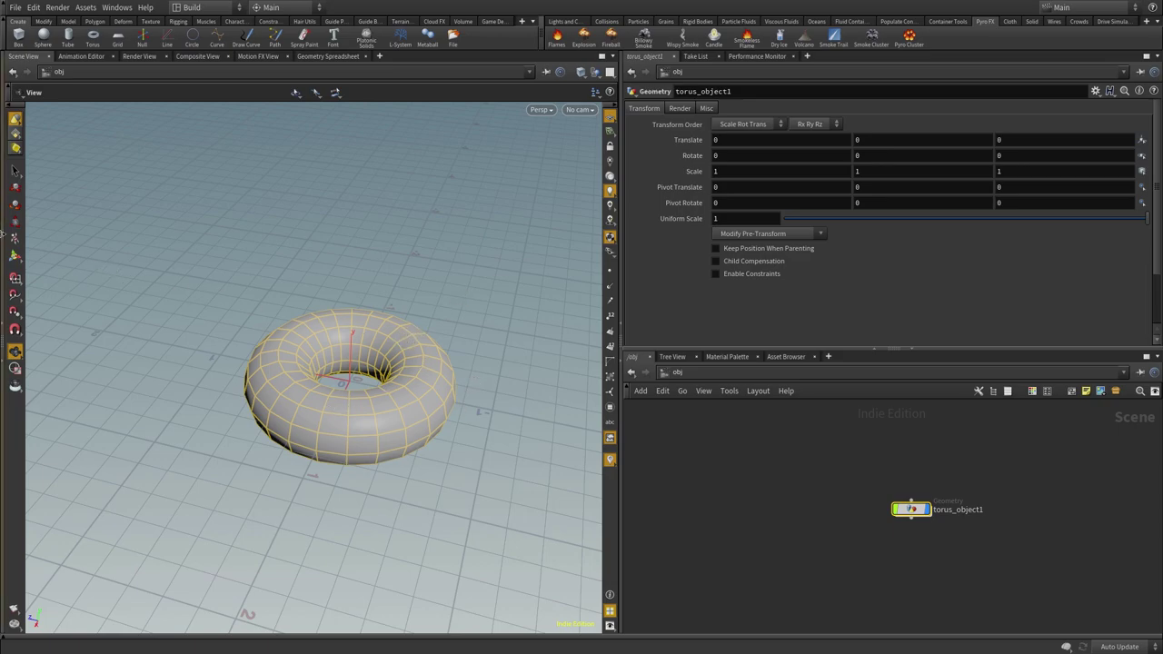
Zoom in so the torus fills the viewport and enlarge the torus_object1 node
mouse_move(381, 368)
left_mouse_down()
mouse_move(397, 397)
mouse_move(355, 364)
left_mouse_up()
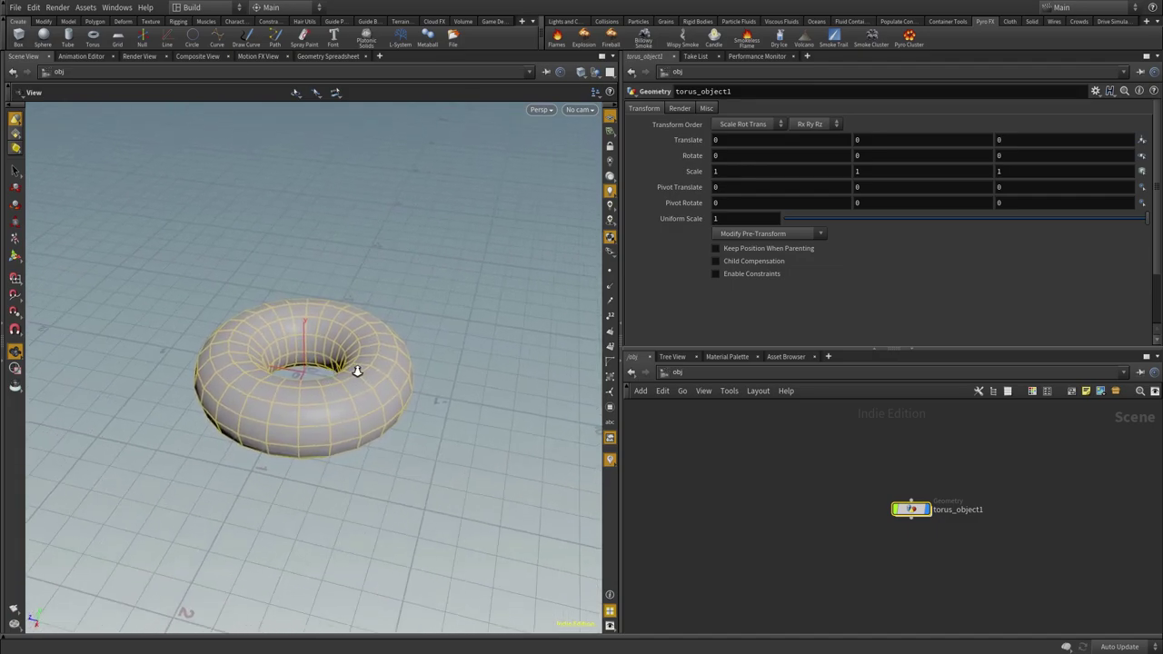
mouse_move(355, 363)
right_mouse_down()
mouse_move(536, 369)
mouse_move(371, 397)
mouse_move(493, 408)
mouse_move(312, 441)
mouse_move(530, 424)
mouse_move(366, 452)
right_mouse_up()
middle_click_drag(366, 451, 389, 416)
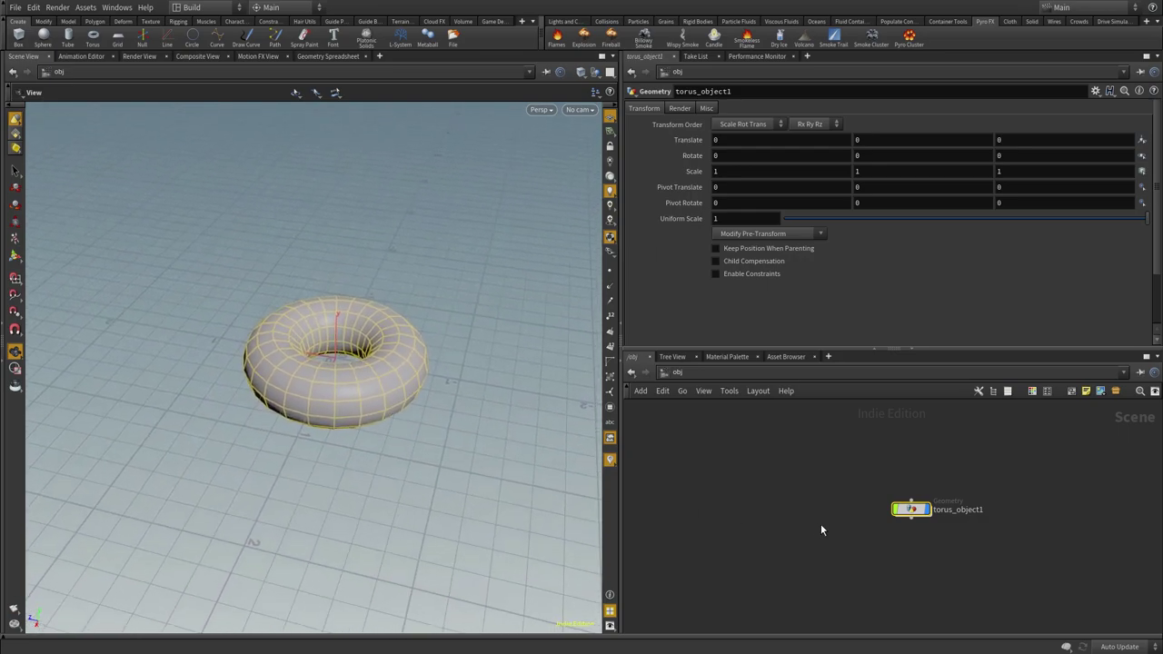
mouse_move(819, 526)
right_mouse_down()
mouse_move(929, 533)
mouse_move(865, 540)
mouse_move(939, 536)
mouse_move(770, 545)
mouse_move(875, 537)
mouse_move(844, 570)
mouse_move(936, 571)
mouse_move(992, 548)
mouse_move(922, 566)
mouse_move(886, 555)
mouse_move(958, 548)
mouse_move(912, 548)
mouse_move(972, 569)
mouse_move(953, 547)
mouse_move(961, 575)
right_mouse_up()
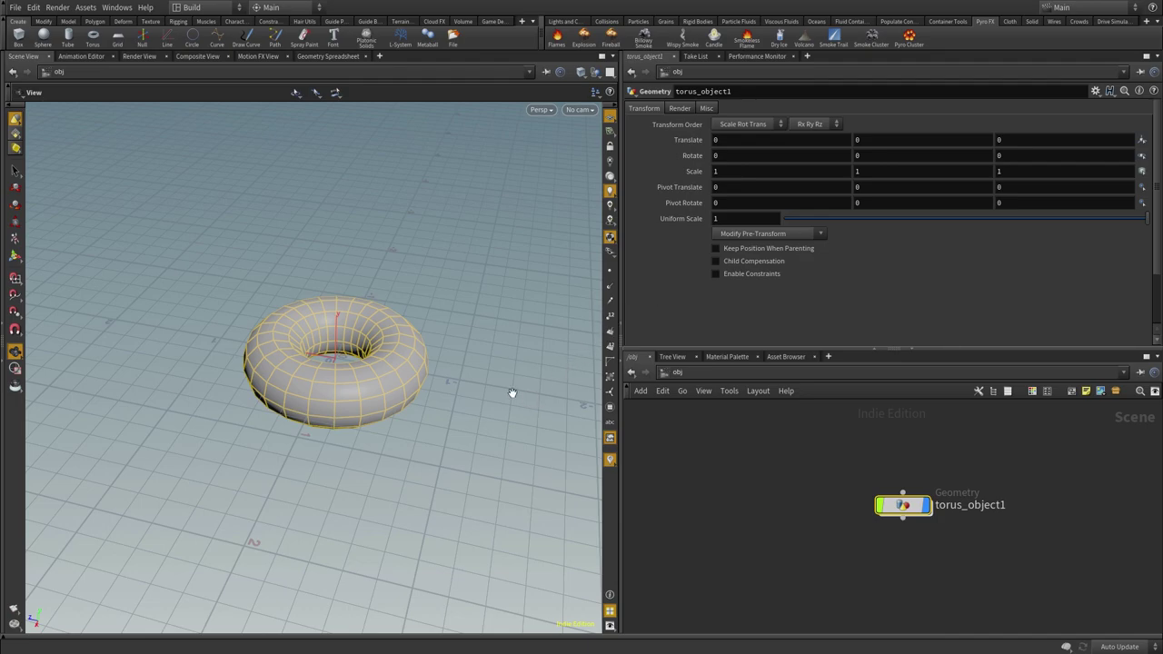
Try rotating the torus with its transform handle, then undo to keep zero rotation
left_click(13, 354)
key("Return")
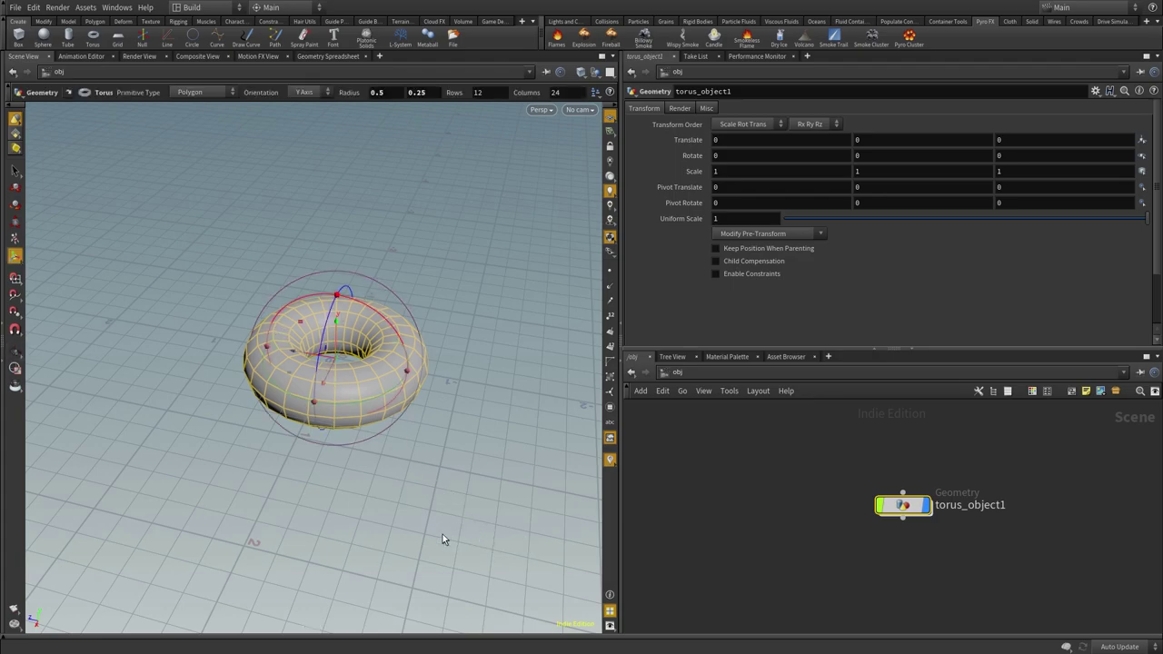
mouse_move(478, 521)
middle_mouse_down()
mouse_move(489, 518)
mouse_move(449, 444)
middle_mouse_up()
key("ctrl+z")
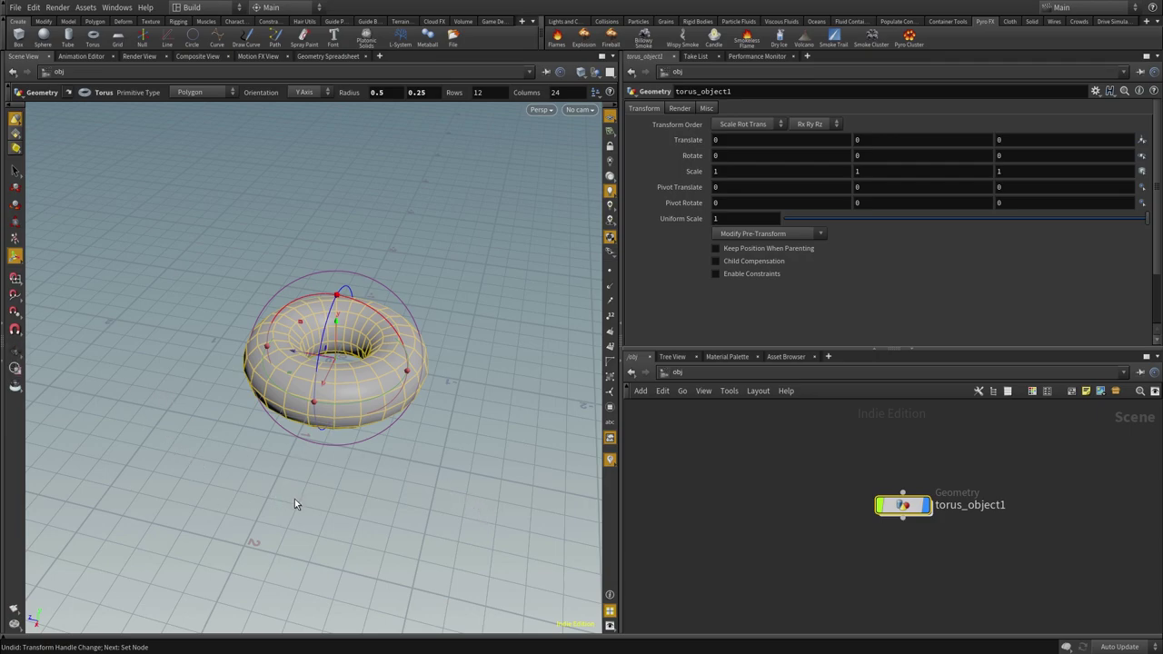
Toggle between handle and view modes, then tumble to a close-up angle on the torus
key("Escape")
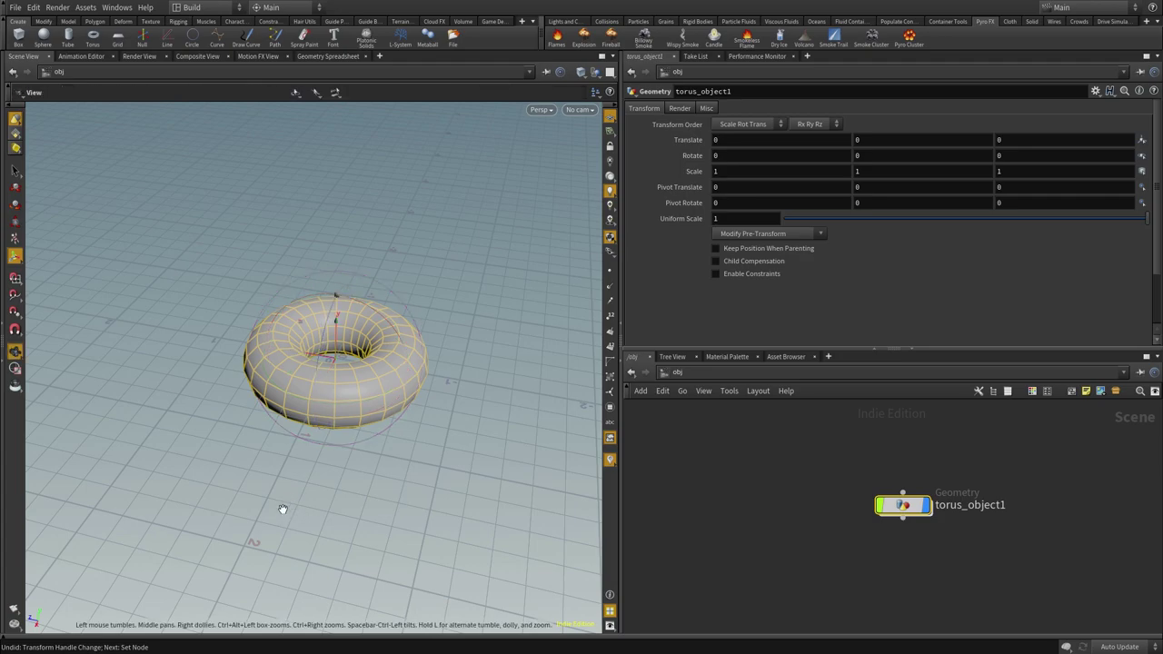
key("Return")
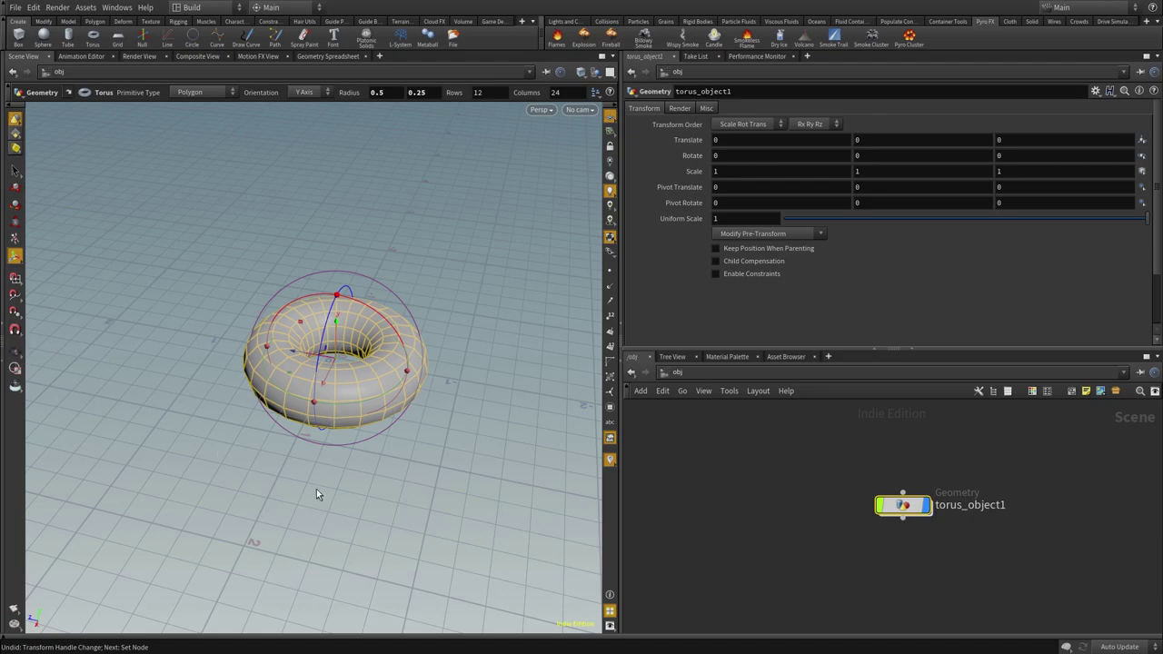
key("Escape")
key("Return")
key("Escape")
key("Return")
key("Escape")
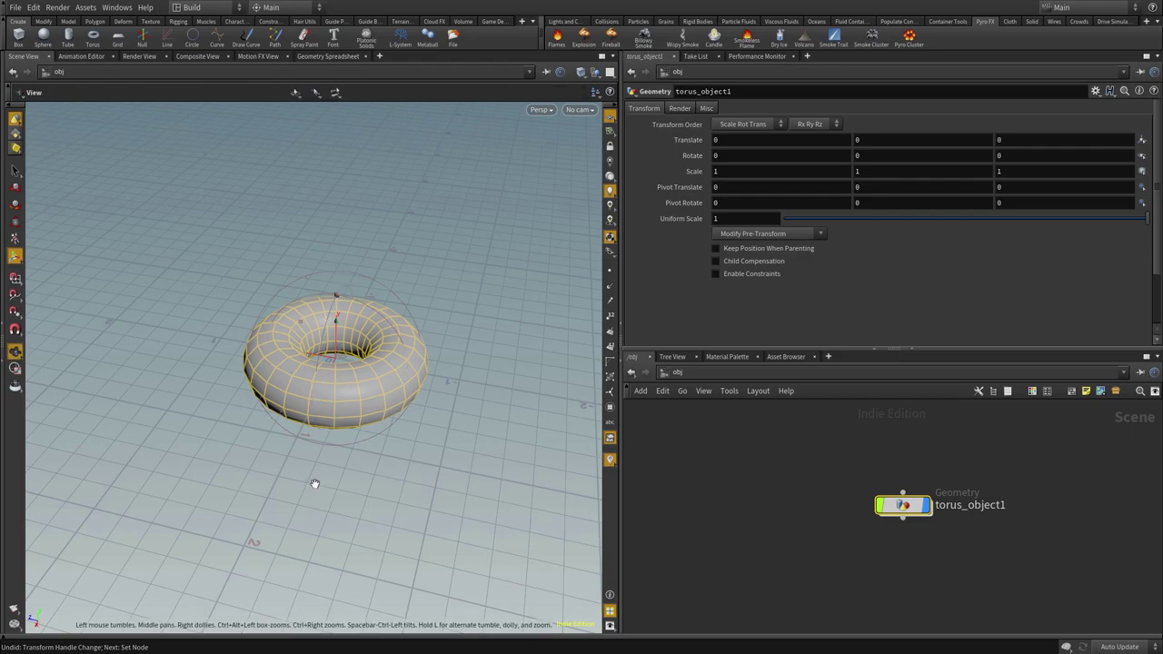
key("Return")
key("Escape")
mouse_move(333, 481)
left_mouse_down()
mouse_move(382, 470)
mouse_move(363, 506)
mouse_move(348, 468)
mouse_move(363, 460)
mouse_move(299, 473)
mouse_move(376, 485)
mouse_move(345, 467)
mouse_move(337, 484)
mouse_move(494, 428)
mouse_move(446, 428)
mouse_move(348, 475)
mouse_move(451, 425)
mouse_move(392, 465)
mouse_move(428, 463)
mouse_move(424, 446)
left_mouse_up()
Show the torus handle and zoom the network editor in on torus_object1
key("Return")
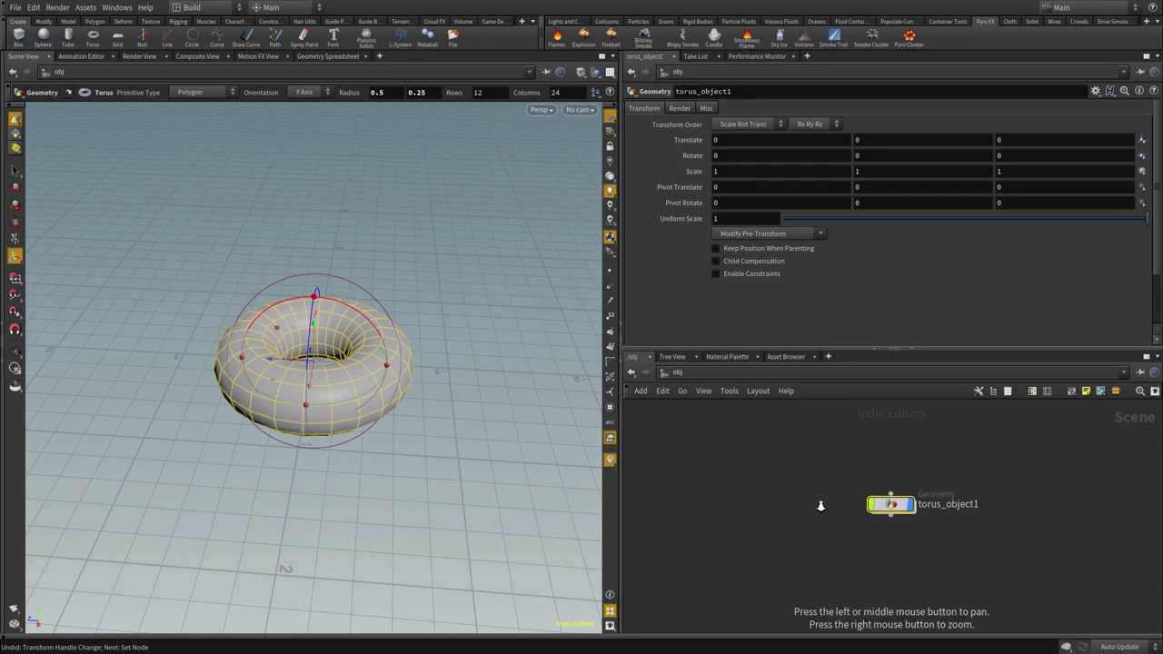
left_click_drag(822, 496, 784, 542)
mouse_move(784, 542)
right_mouse_down()
mouse_move(877, 534)
mouse_move(837, 536)
right_mouse_up()
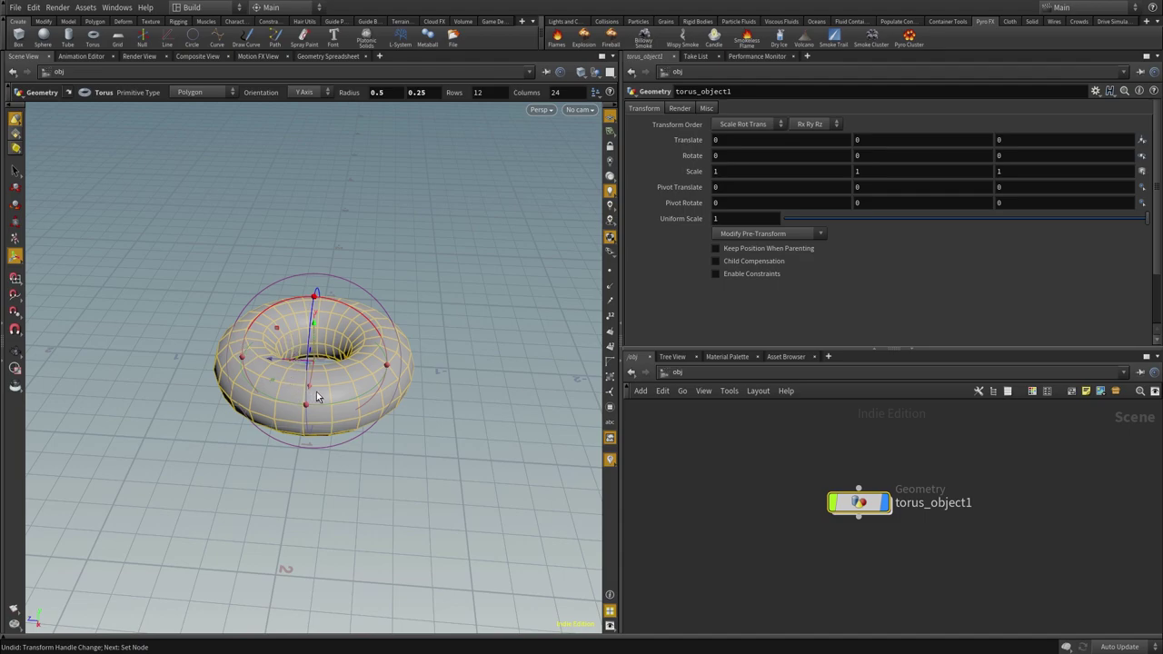
Tumble around the torus, tilt it briefly, then undo back to rotation 0, 0, 0
key("Escape")
mouse_move(364, 419)
left_mouse_down()
mouse_move(362, 400)
mouse_move(380, 404)
mouse_move(355, 457)
mouse_move(412, 436)
mouse_move(379, 418)
mouse_move(355, 449)
mouse_move(402, 428)
left_mouse_up()
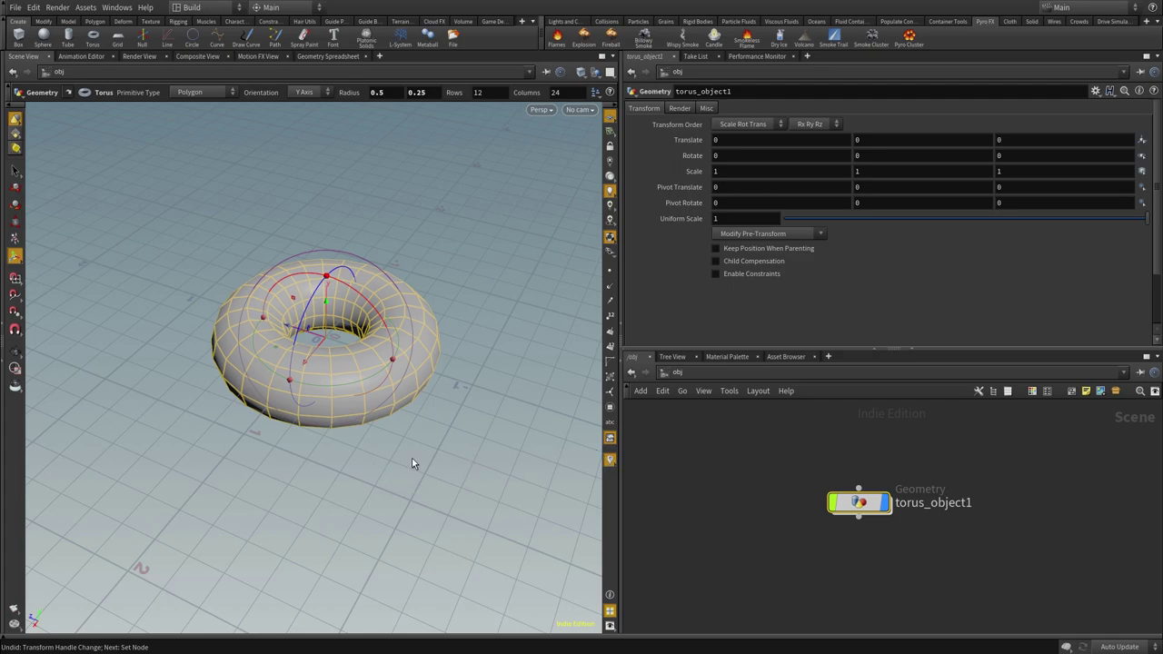
left_click_drag(404, 459, 439, 442)
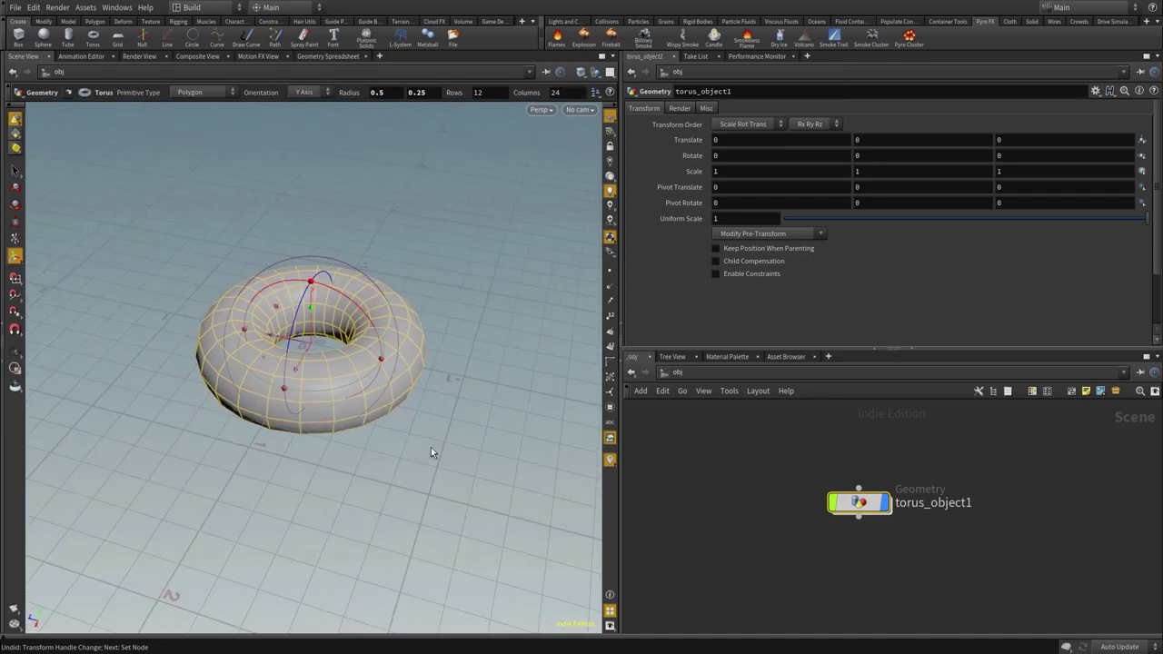
key("ctrl+z")
key("ctrl+z")
key("ctrl+z")
Nudge the torus down along Y so its translate reads 0, -0.028083, -0.012913
key("Escape")
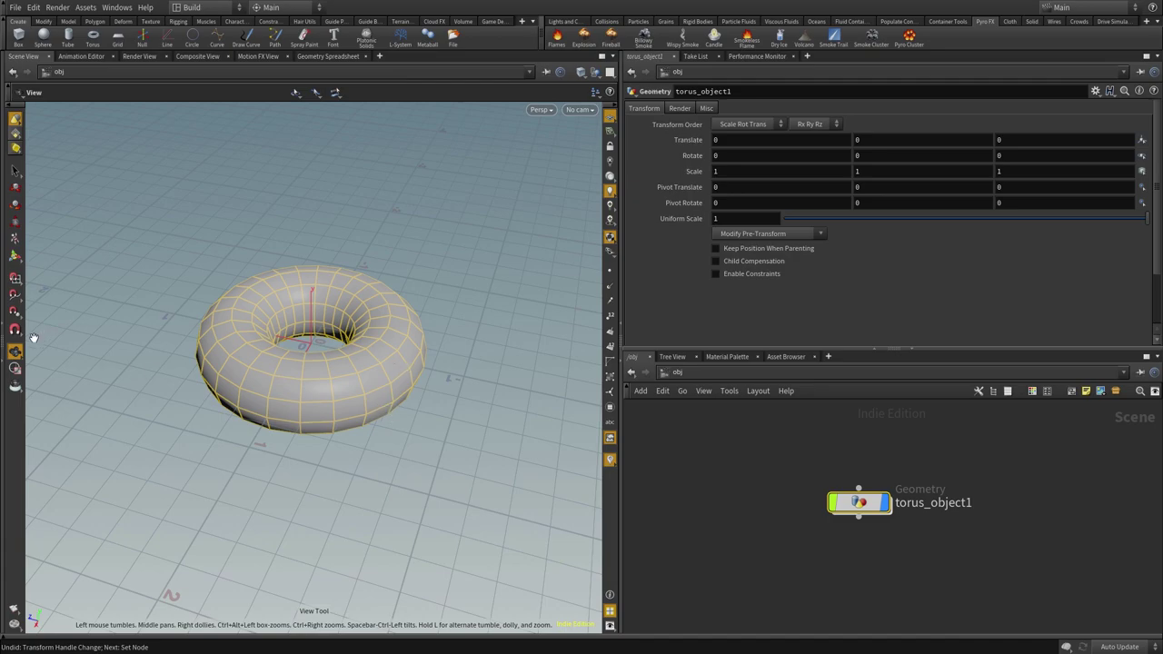
mouse_move(372, 463)
left_mouse_down()
mouse_move(314, 406)
mouse_move(355, 436)
mouse_move(366, 428)
mouse_move(389, 467)
left_mouse_up()
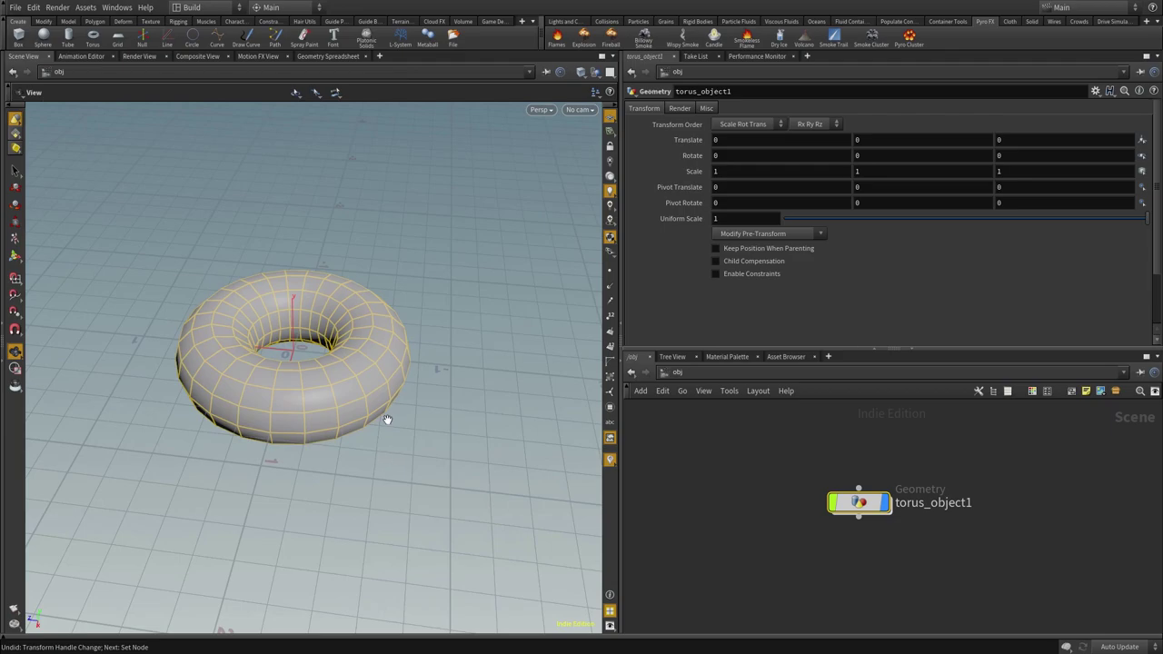
key("Return")
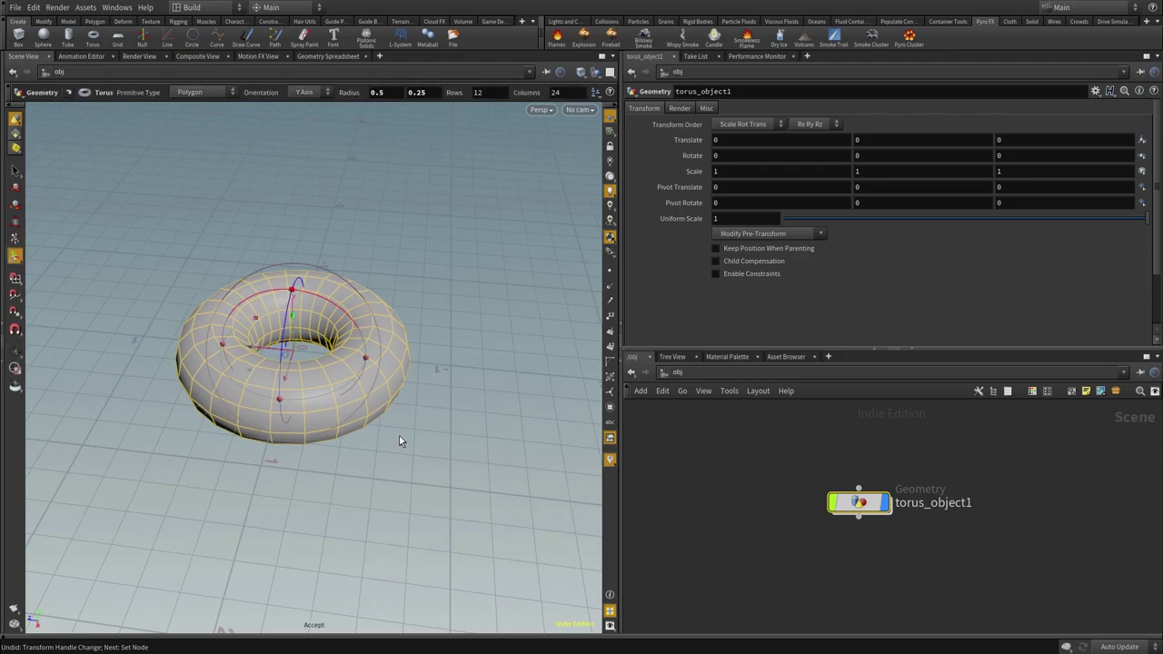
key("Escape")
mouse_move(399, 436)
left_mouse_down()
mouse_move(349, 480)
mouse_move(382, 483)
mouse_move(427, 445)
mouse_move(481, 436)
mouse_move(457, 409)
mouse_move(444, 332)
mouse_move(433, 403)
mouse_move(454, 408)
left_mouse_up()
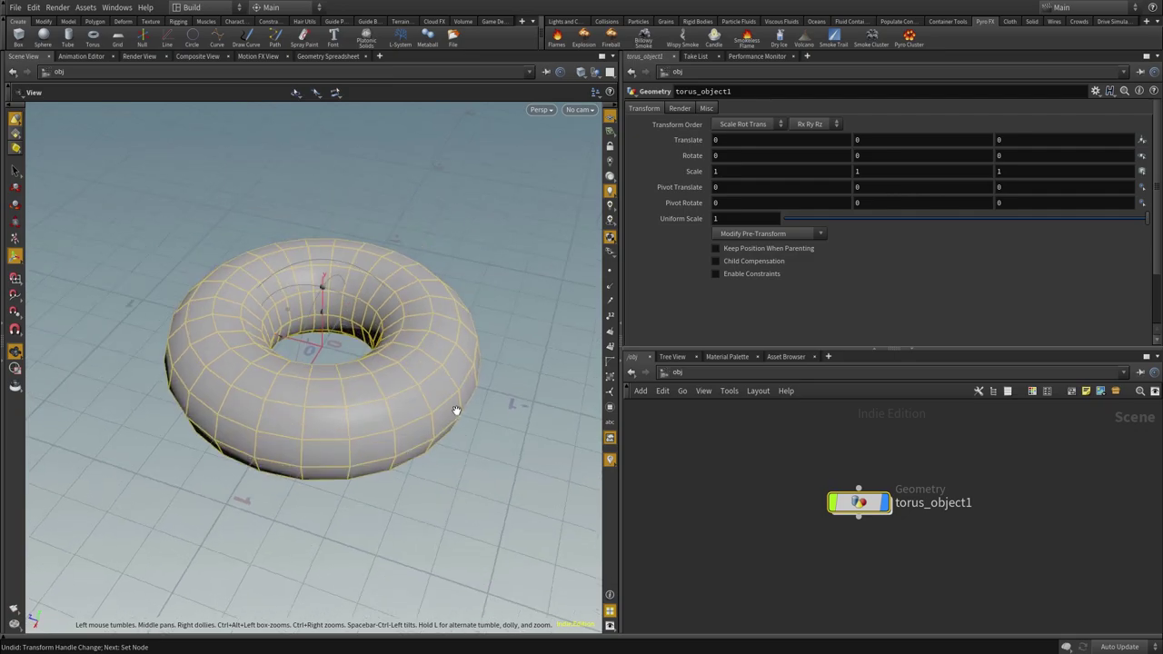
key("Return")
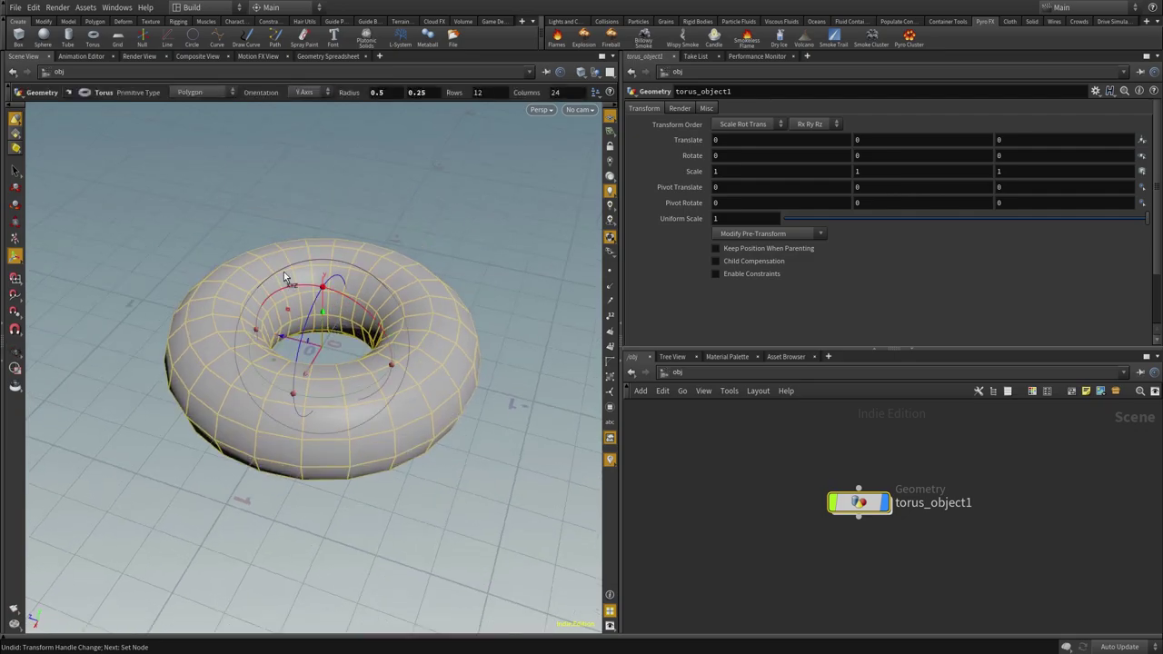
mouse_move(323, 312)
left_mouse_down()
mouse_move(311, 335)
mouse_move(346, 354)
left_mouse_up()
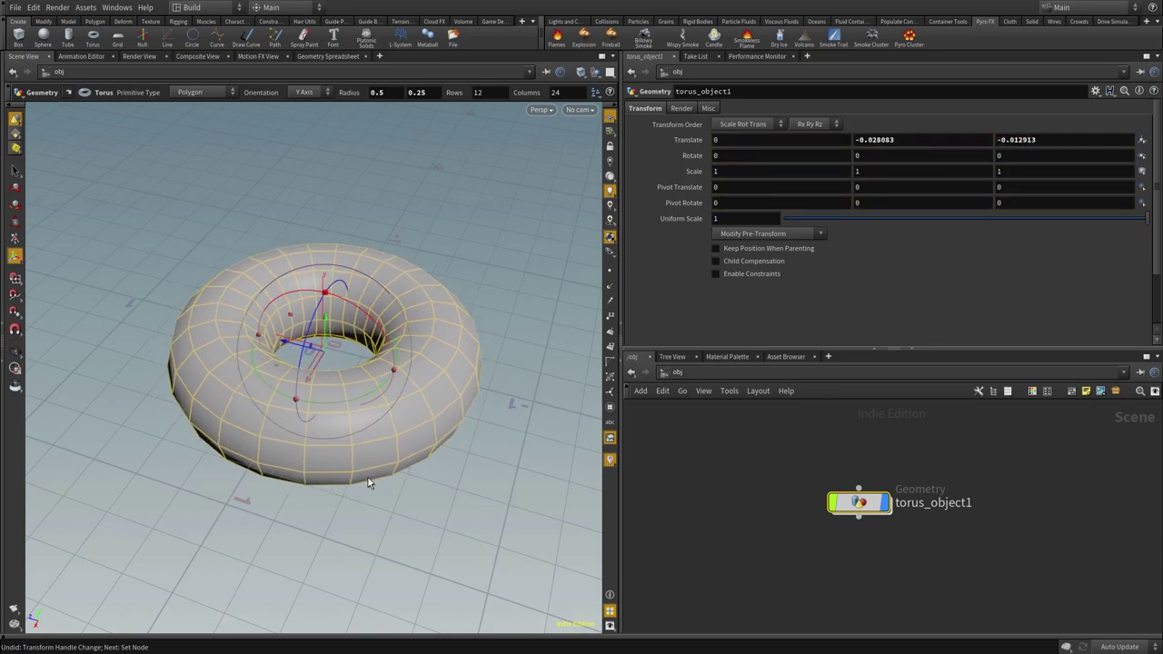
key("Escape")
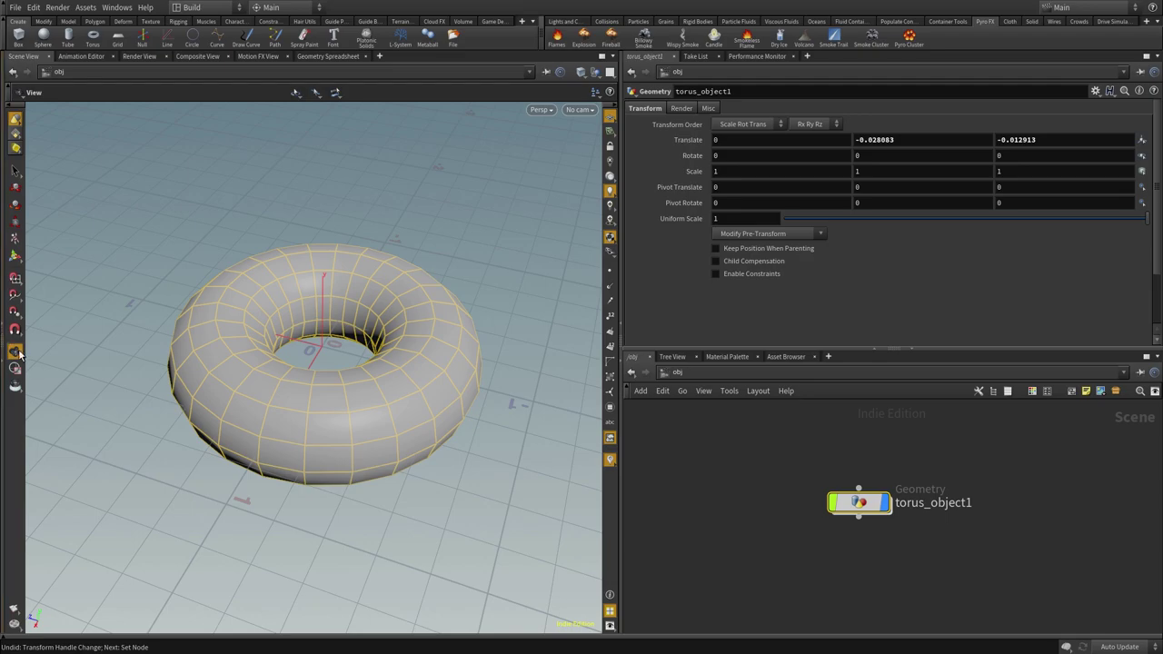
mouse_move(396, 507)
left_mouse_down()
mouse_move(532, 405)
mouse_move(418, 493)
mouse_move(402, 447)
mouse_move(402, 475)
mouse_move(429, 430)
mouse_move(447, 441)
mouse_move(433, 421)
left_mouse_up()
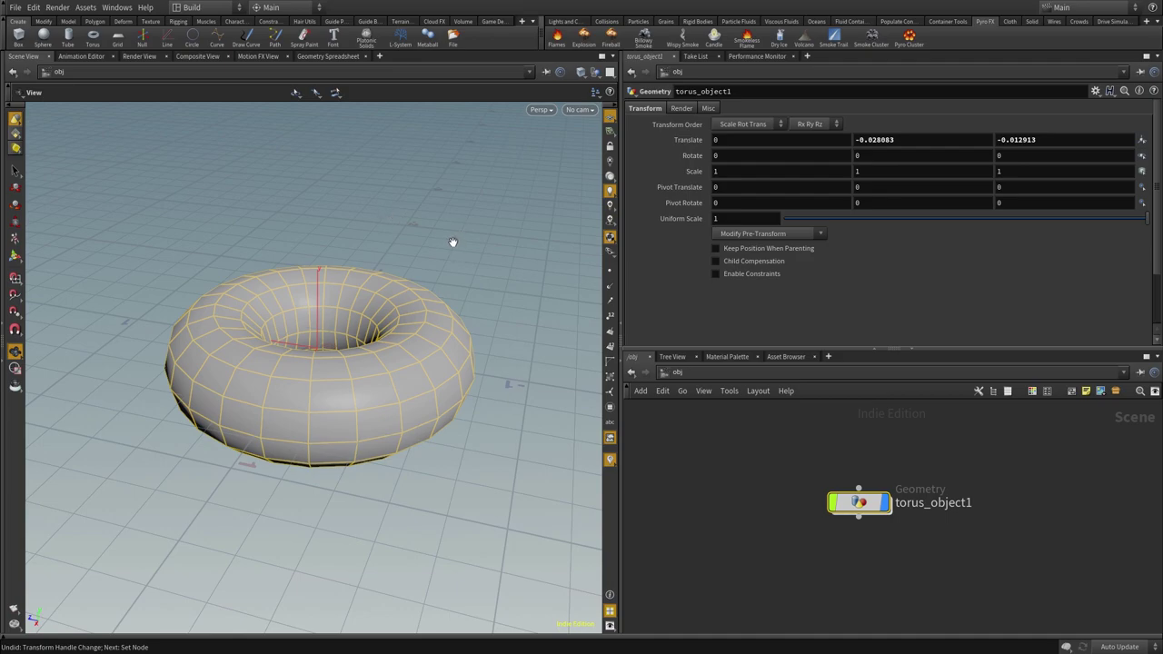
key("ctrl+b")
key("ctrl+b")
key("ctrl+b")
key("ctrl+b")
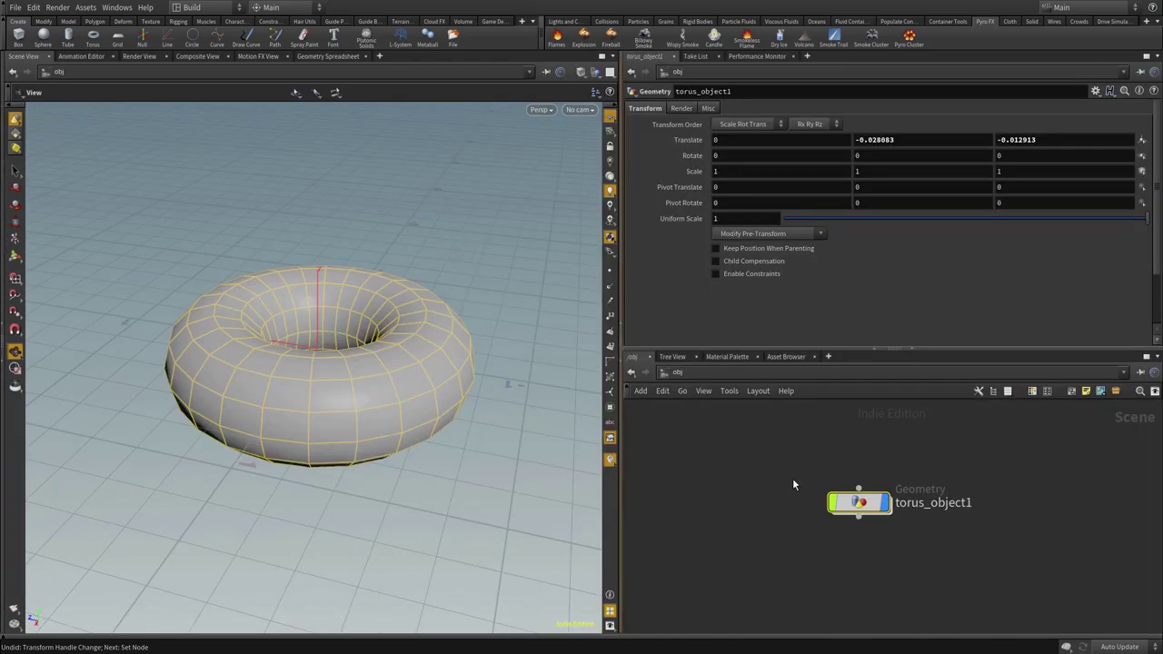
key("ctrl+b")
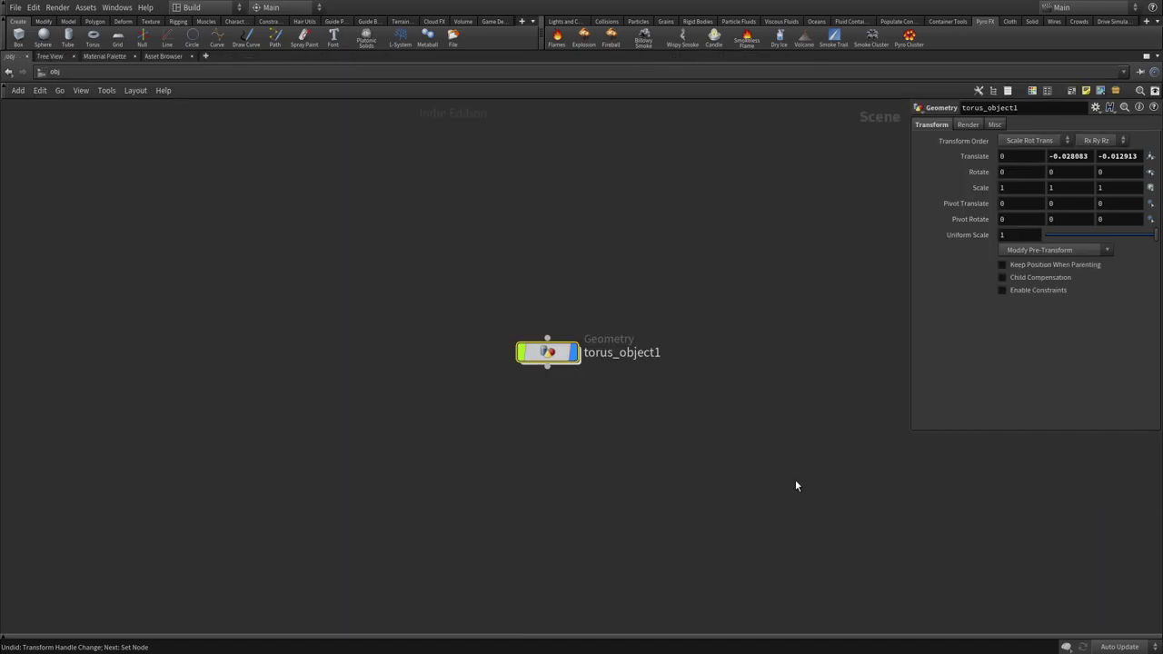
key("ctrl+b")
key("ctrl+b")
key("ctrl+b")
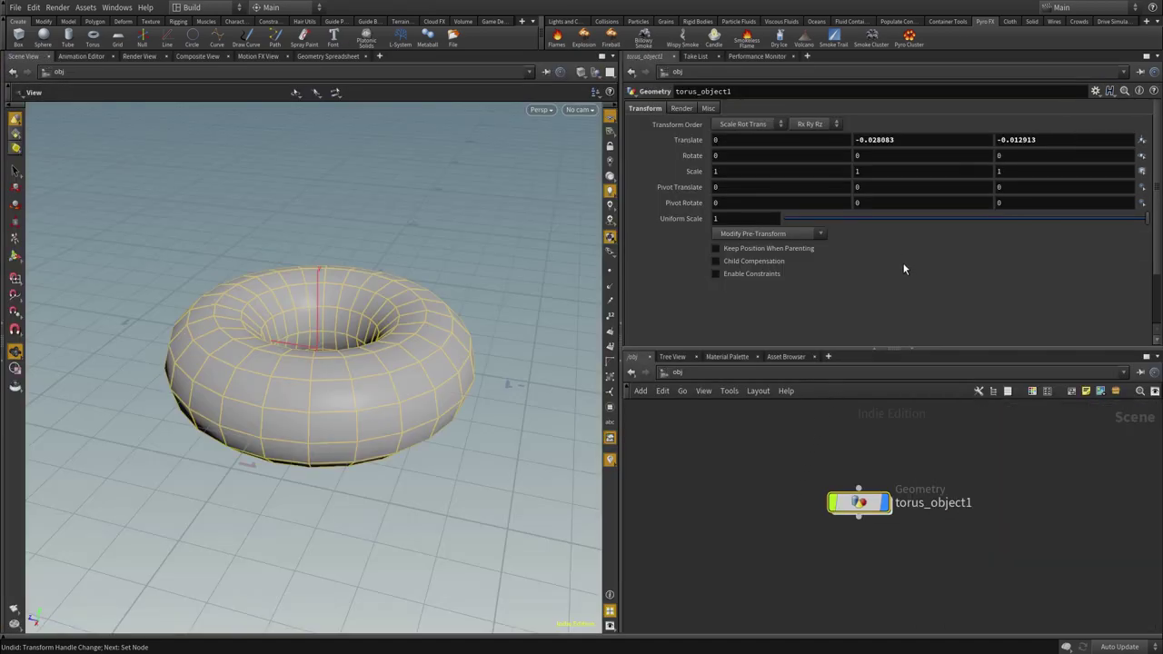
key("ctrl+b")
key("ctrl+b")
key("ctrl+b")
key("ctrl+b")
left_click_drag(505, 427, 427, 429)
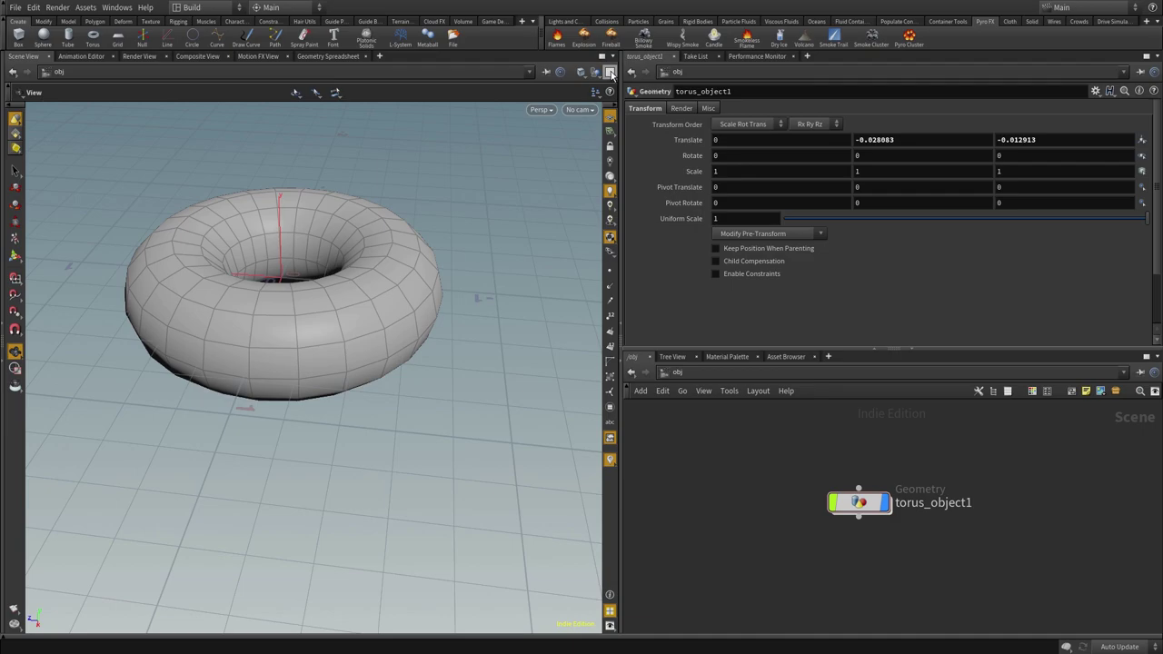
left_click(610, 73)
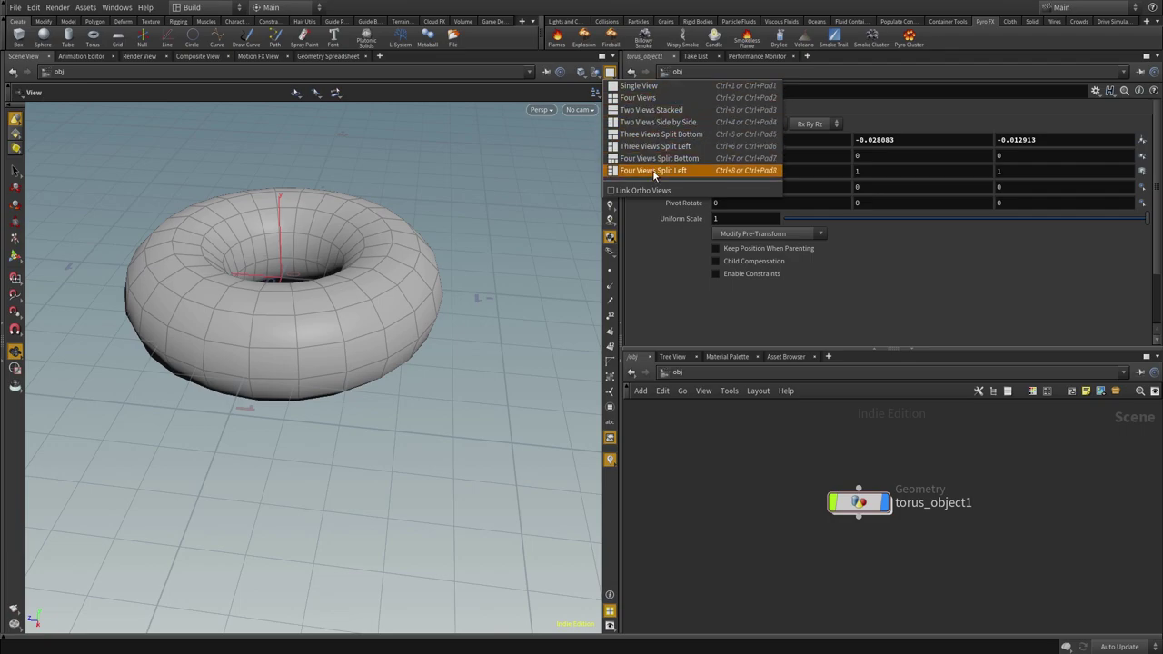
left_click(533, 90)
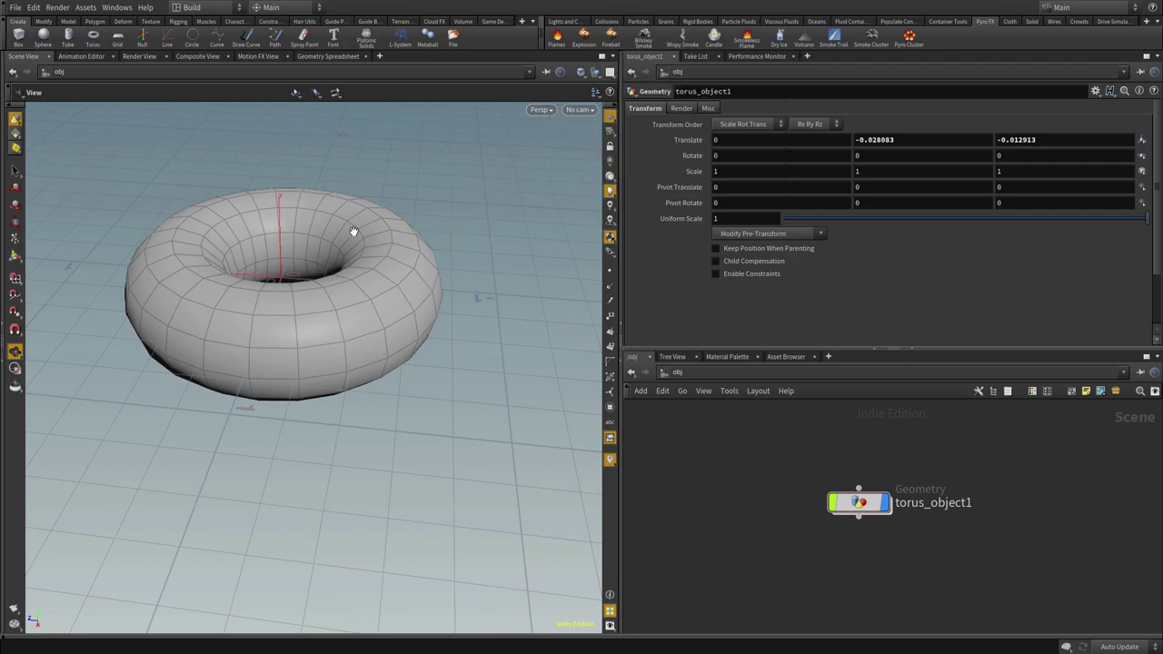
middle_click_drag(333, 340, 375, 419)
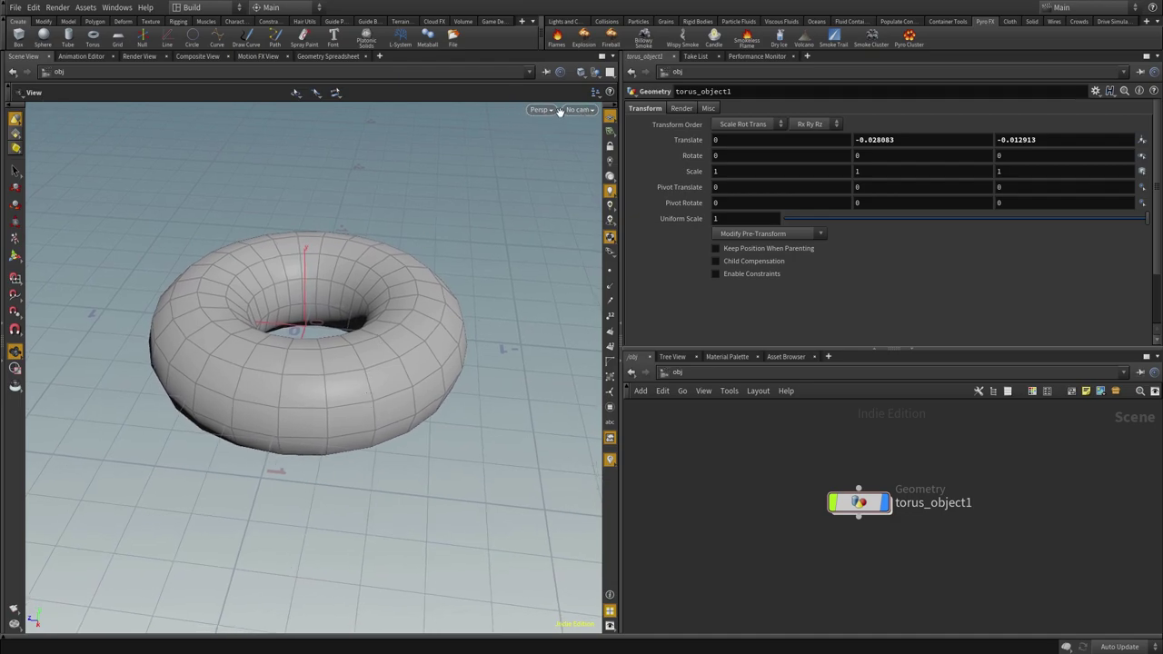
left_click(542, 110)
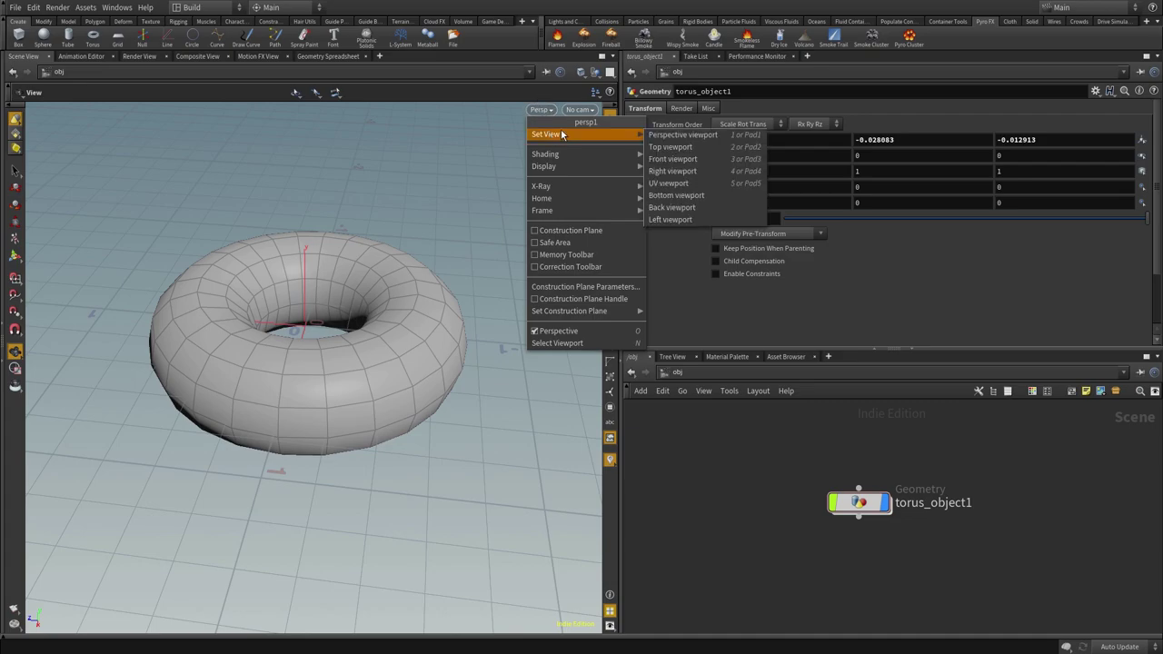
mouse_move(546, 134)
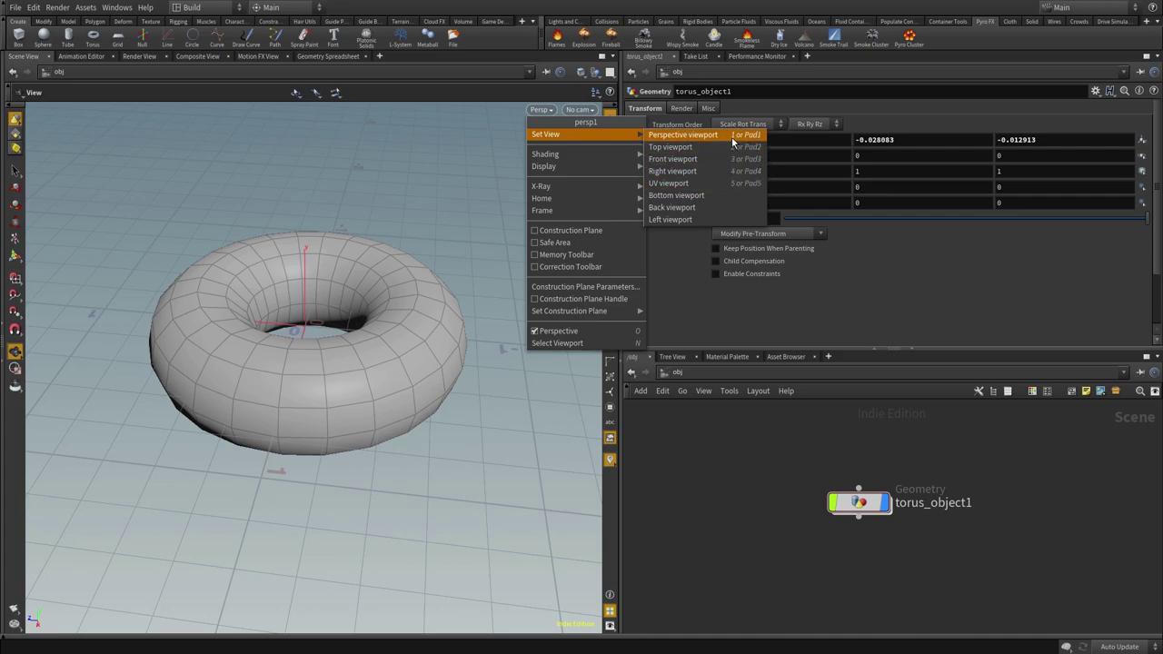
key("Escape")
key("2")
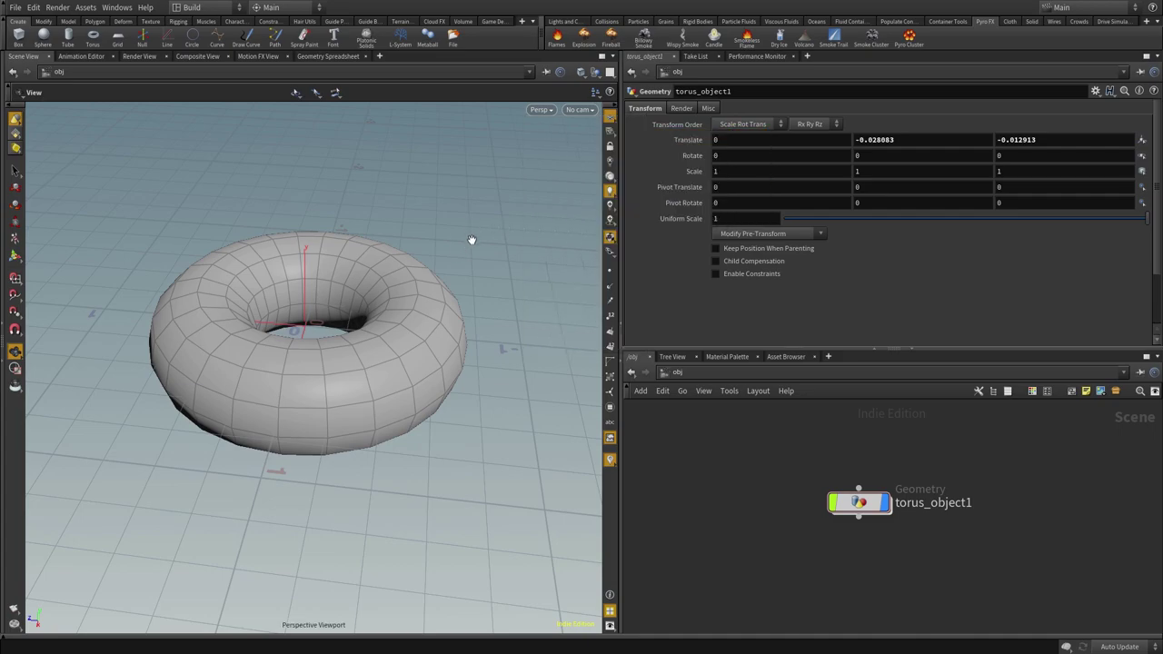
key("4")
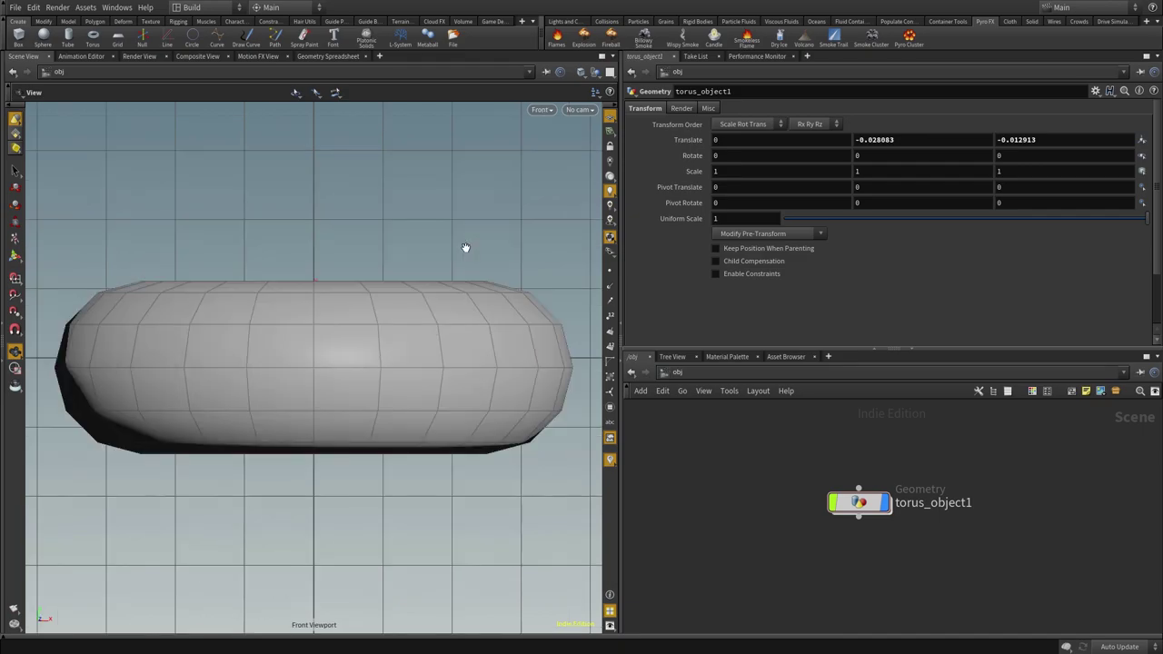
key("5")
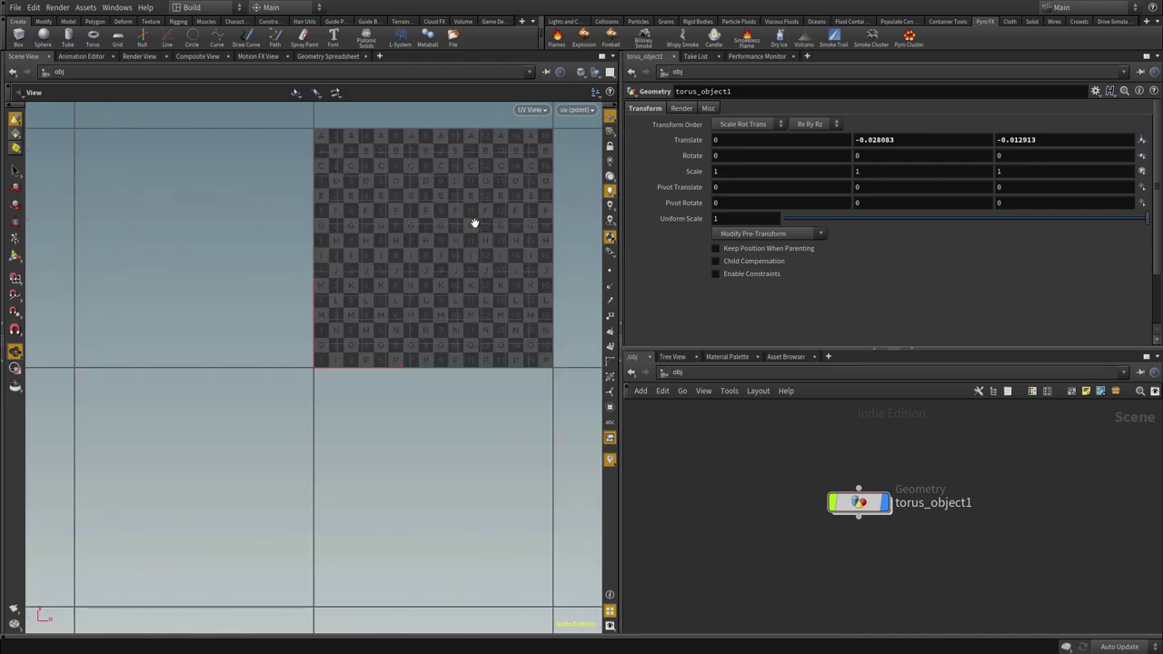
key("1")
left_click(540, 110)
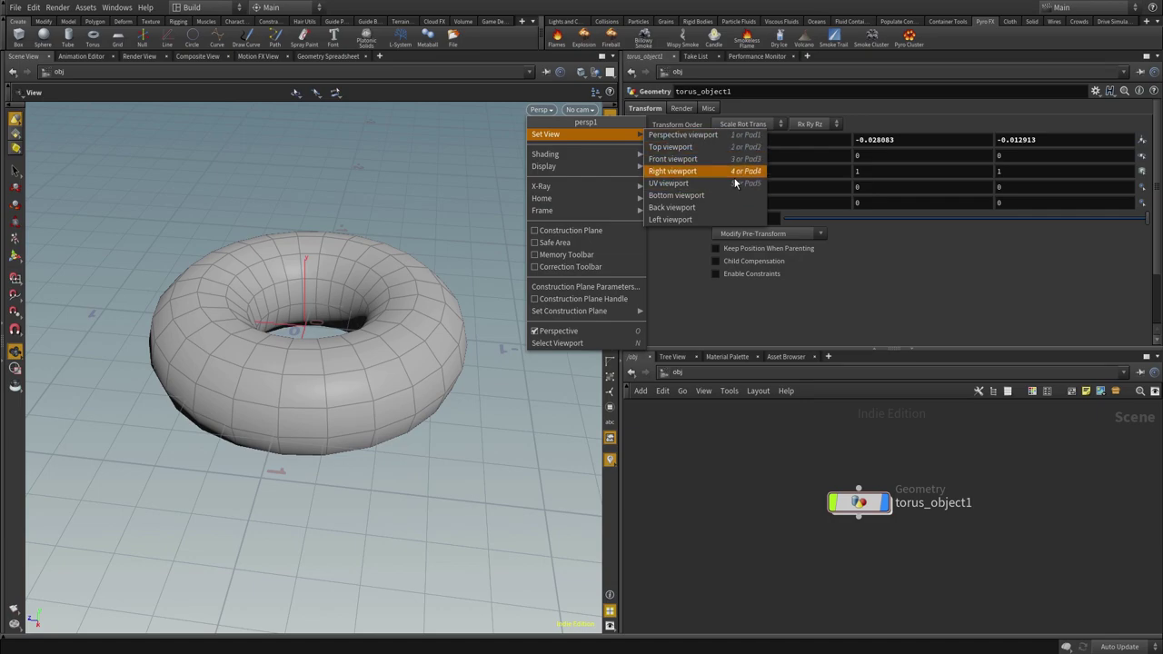
left_click(405, 189)
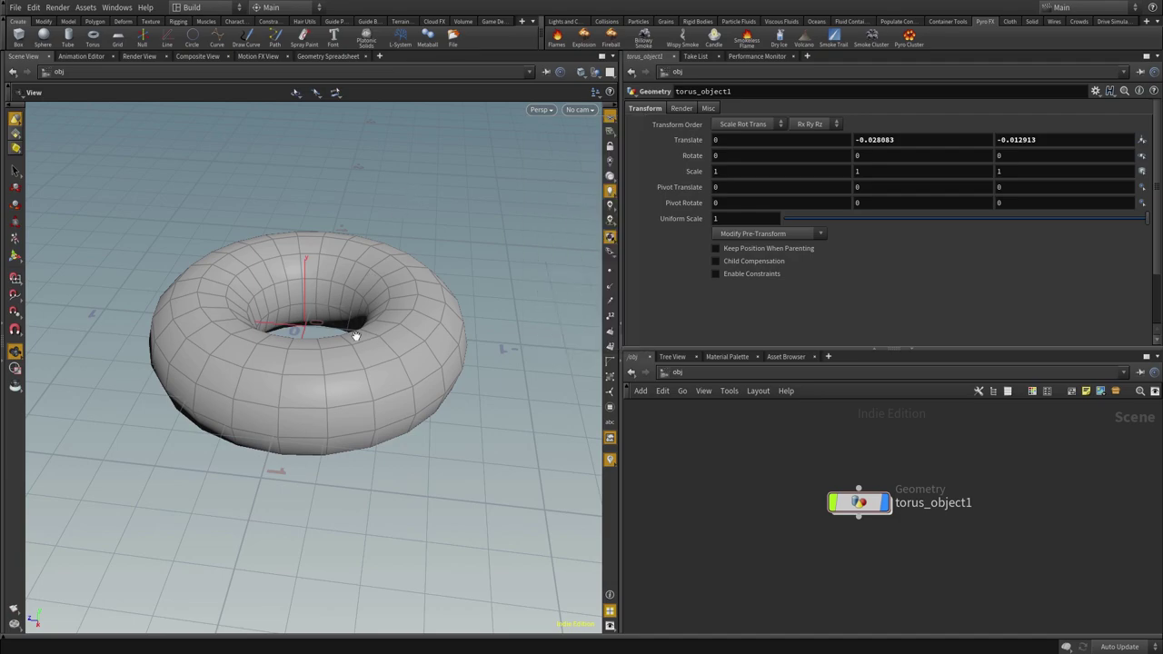